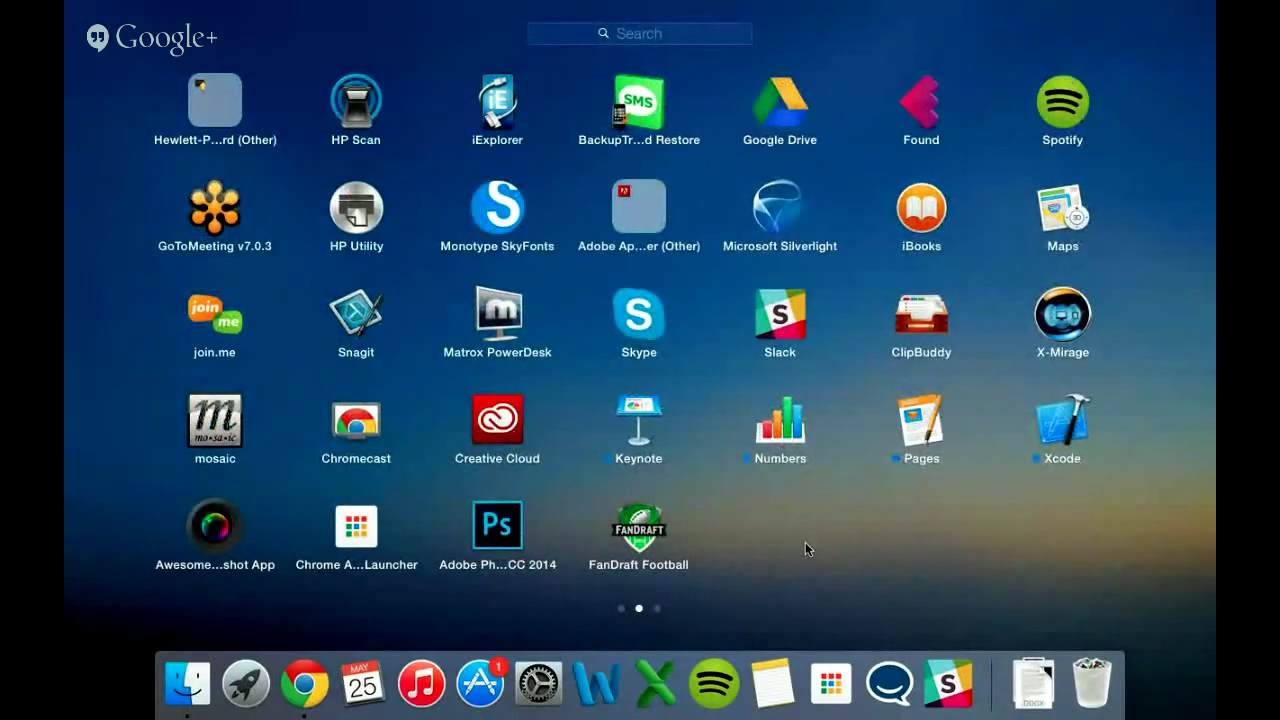
# Step: Launch FanDraft Football, decline the software update and reposition the application window
pyautogui.click(638, 530)
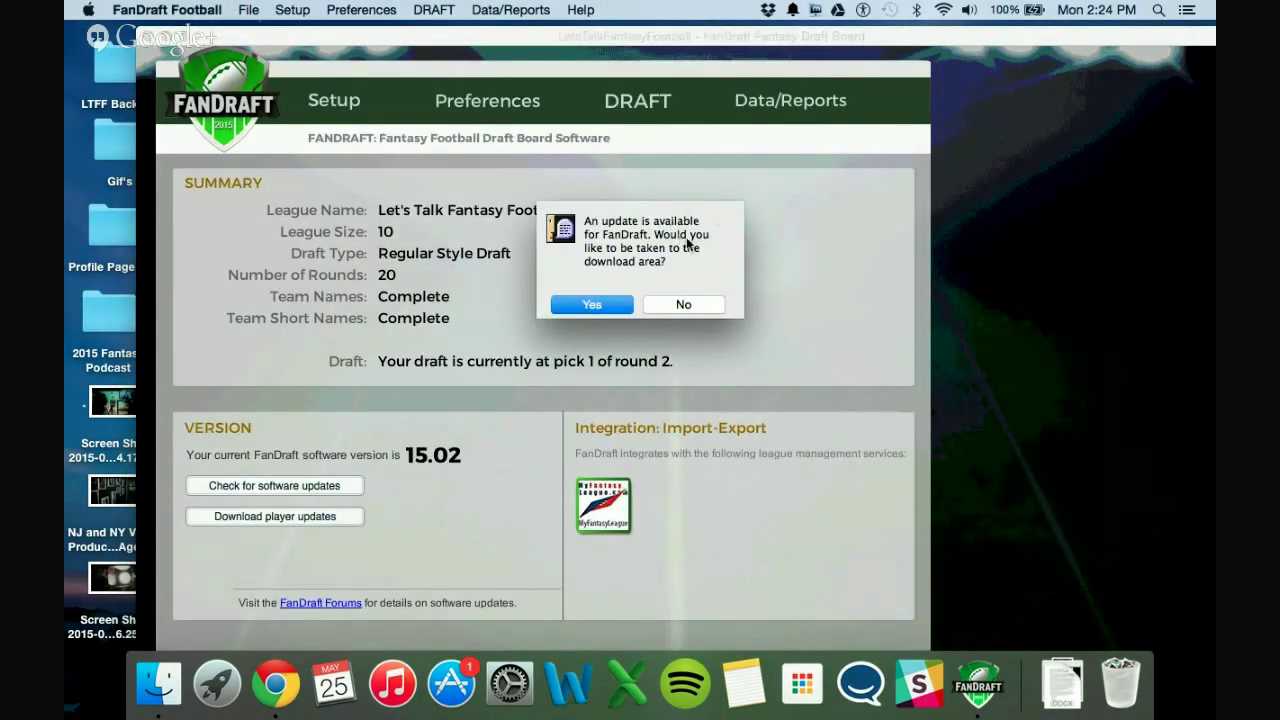
pyautogui.click(685, 304)
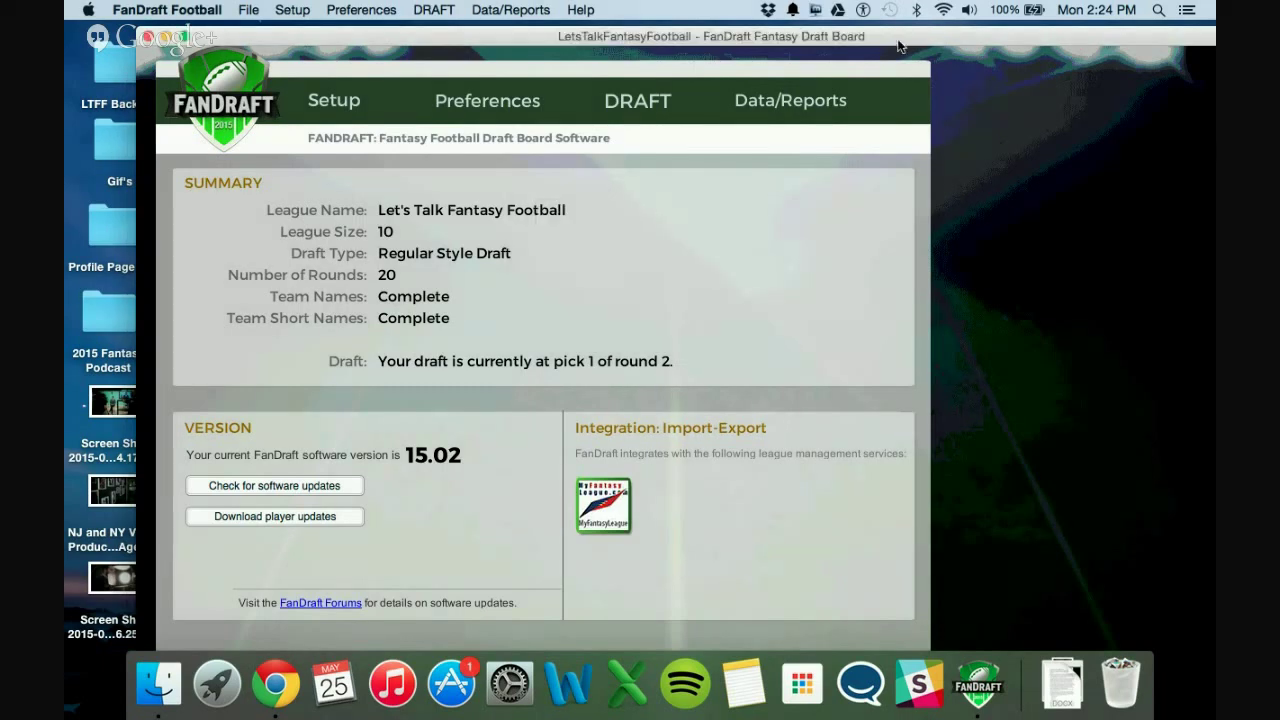
pyautogui.moveTo(900, 38); pyautogui.dragTo(843, 32)
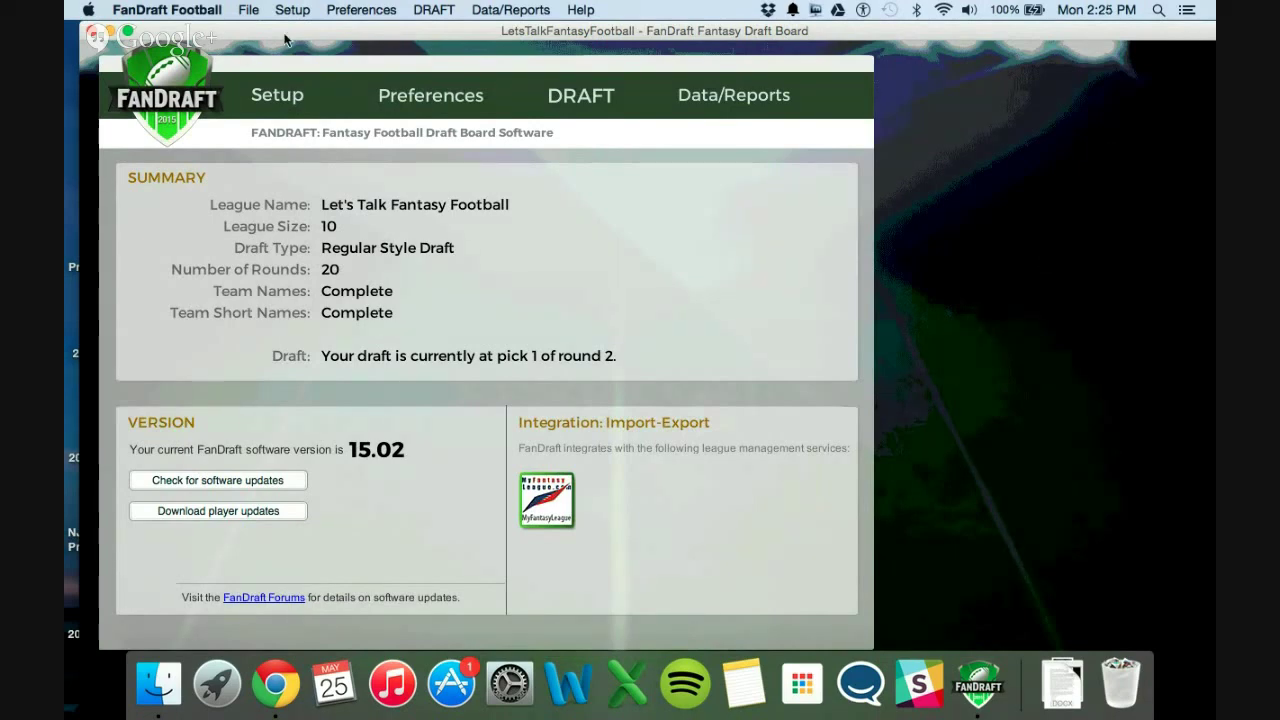
pyautogui.moveTo(285, 40)
pyautogui.mouseDown()
pyautogui.moveTo(190, 30)
pyautogui.moveTo(274, 25)
pyautogui.mouseUp()
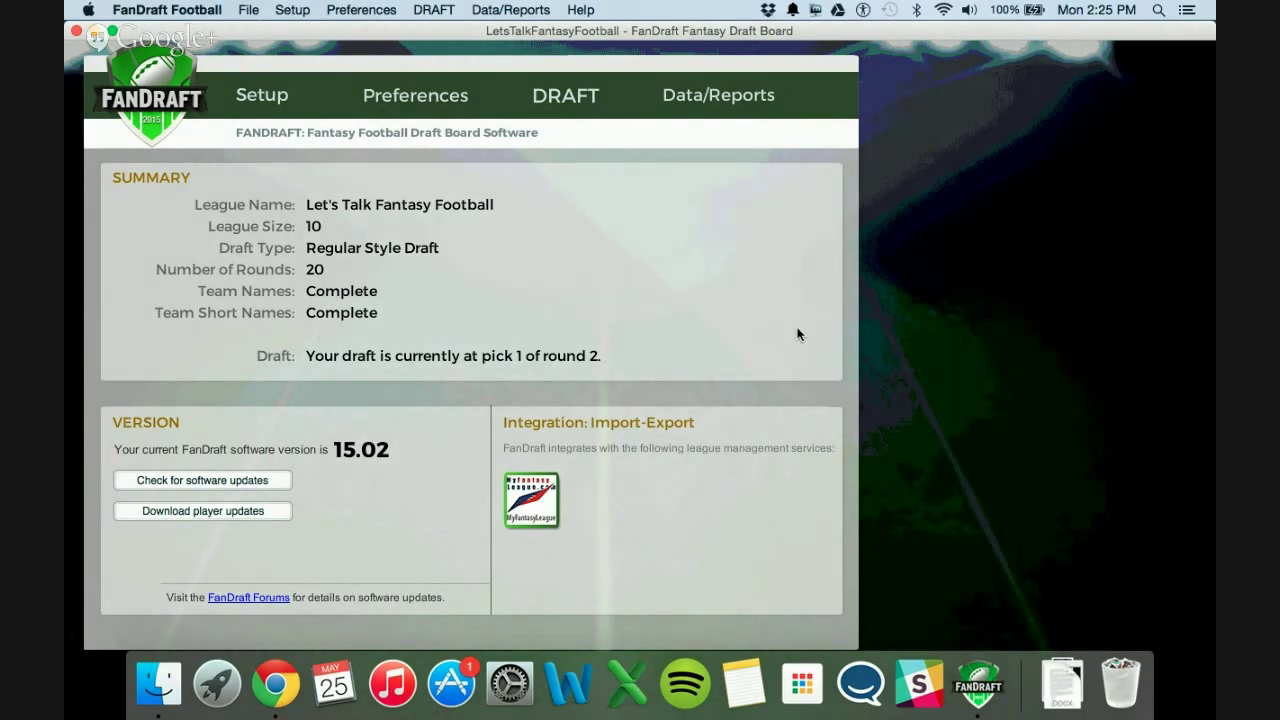
# Step: In the league setup, enter the league notes "This is a test. Let's see how this software truly works."
pyautogui.click(263, 99)
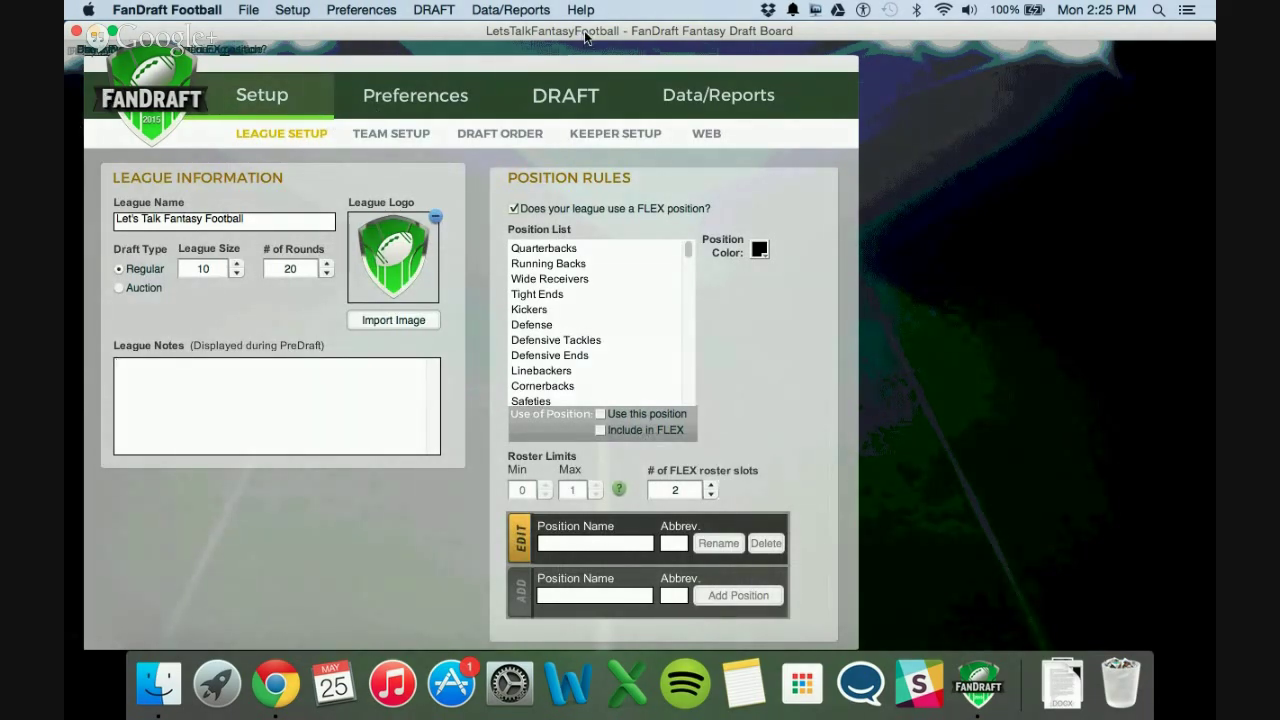
pyautogui.moveTo(584, 30); pyautogui.dragTo(596, 30)
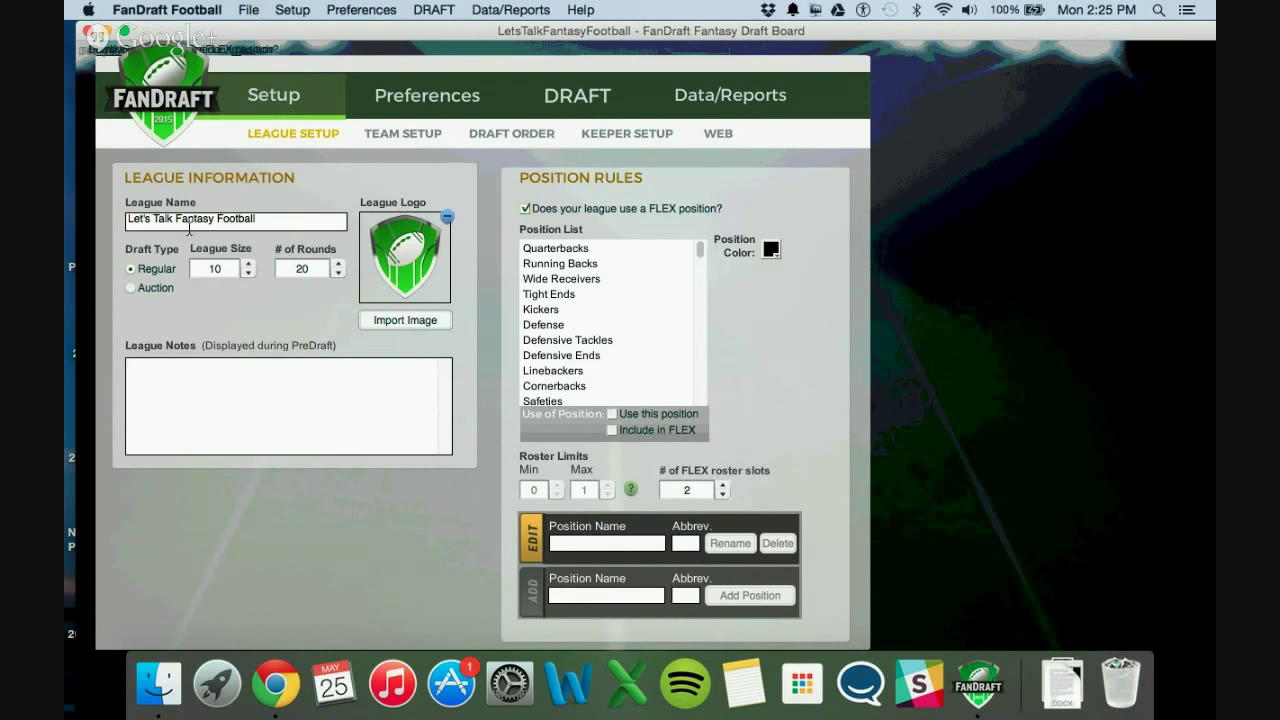
pyautogui.click(137, 223)
pyautogui.click(137, 222)
pyautogui.click(236, 414)
pyautogui.write("This is a test. Let's see how this so")
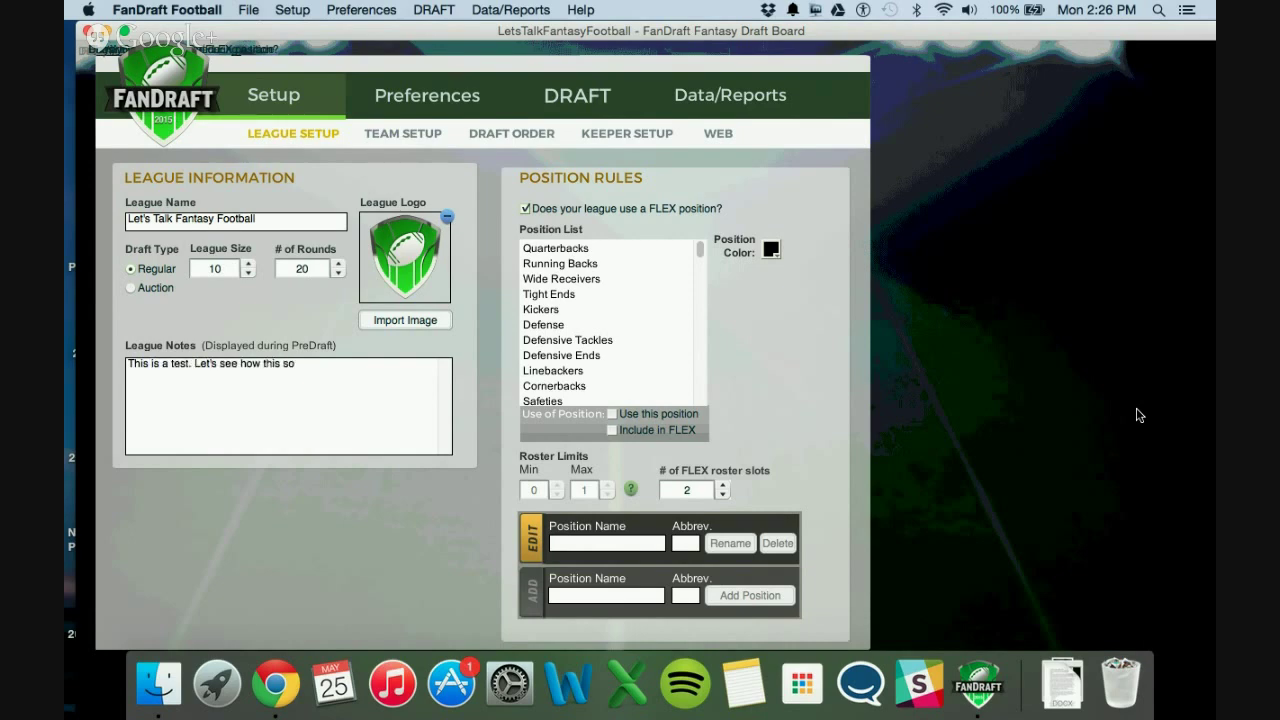
pyautogui.write('ftware t')
pyautogui.write('ri')
pyautogui.write('ly works.')
# Step: Select Running Backs in the position rules and toggle its "Use this position" option
pyautogui.click(583, 249)
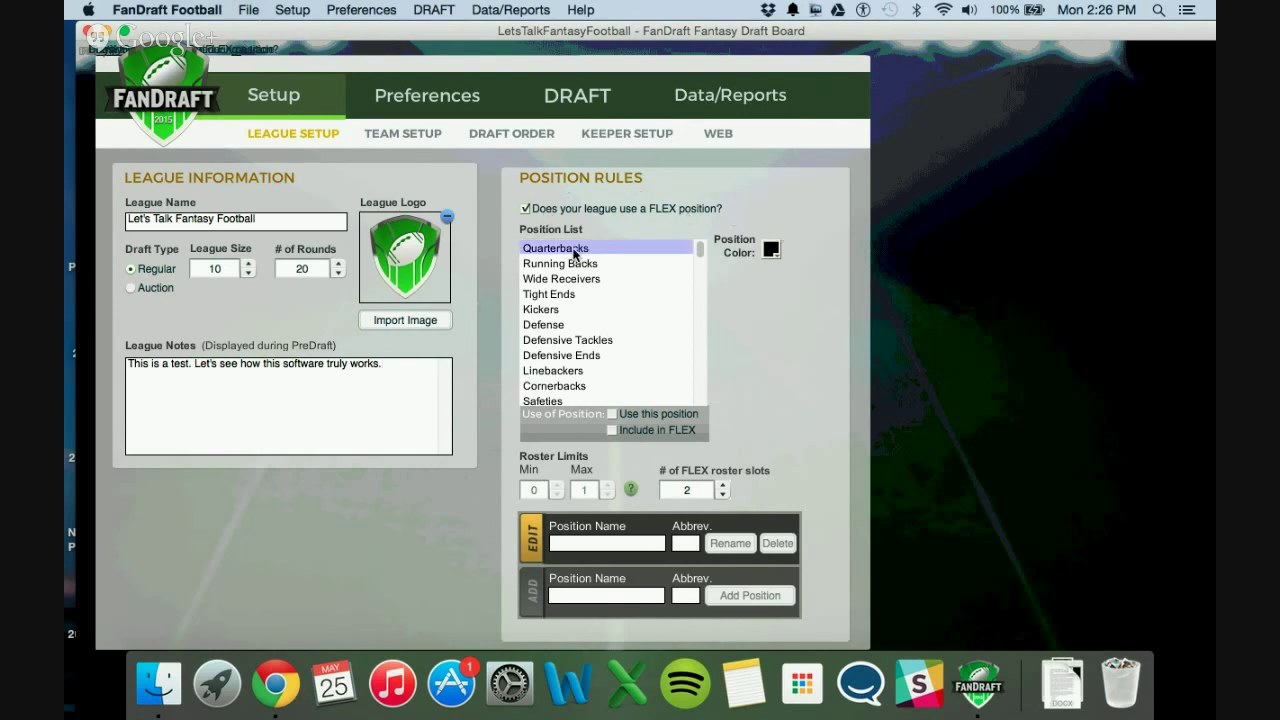
pyautogui.click(584, 262)
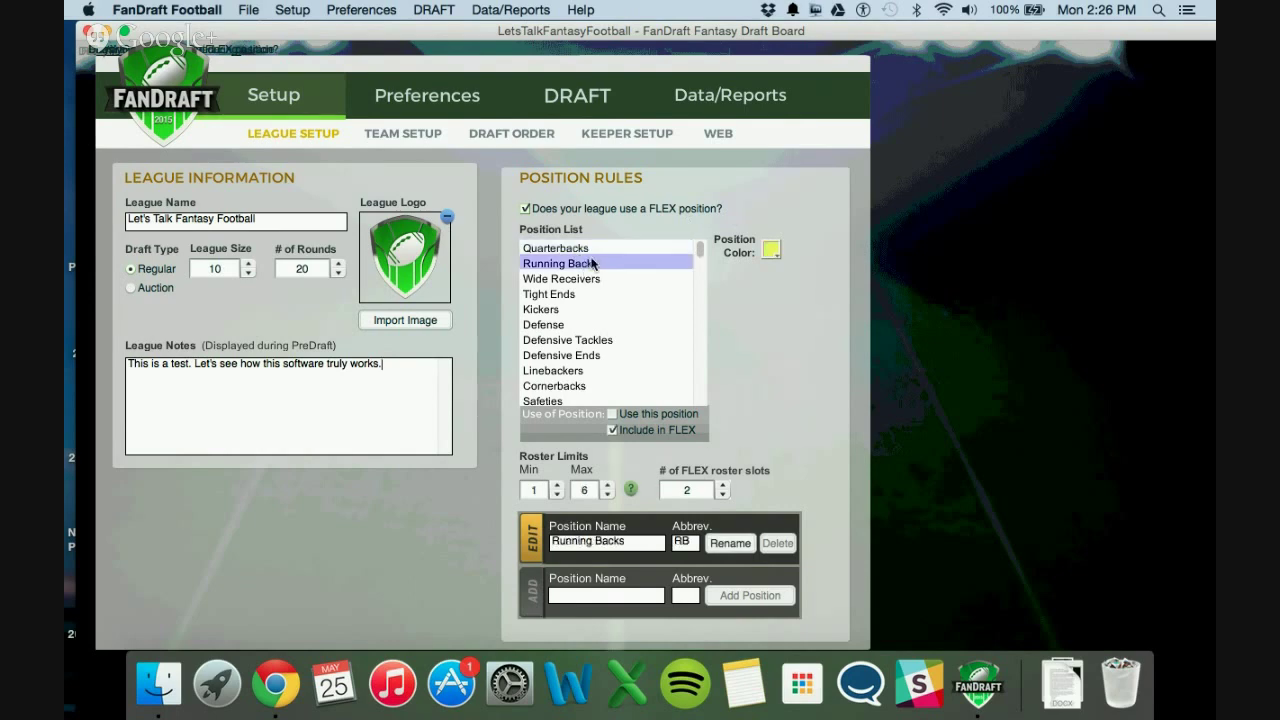
pyautogui.click(612, 413)
pyautogui.click(633, 541)
# Step: Open the team setup and inspect the name and owner details of team Test 1
pyautogui.click(403, 141)
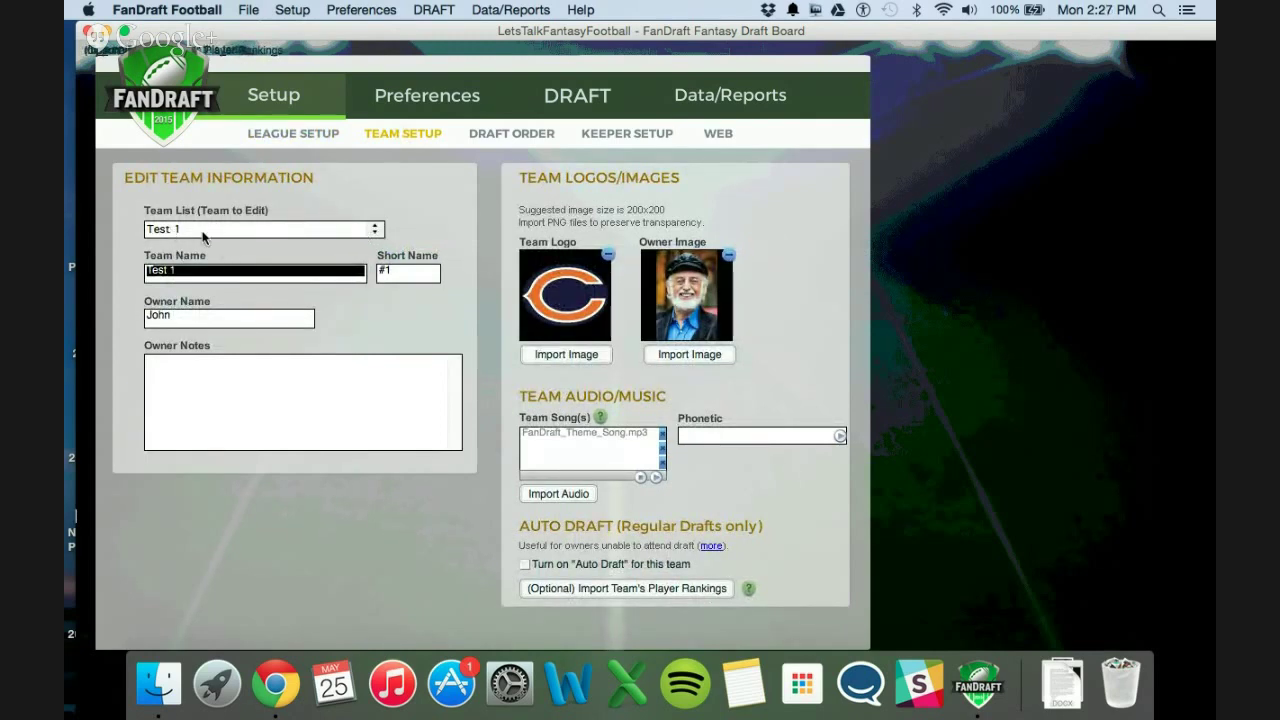
pyautogui.click(190, 274)
pyautogui.tripleClick(207, 269)
pyautogui.click(212, 276)
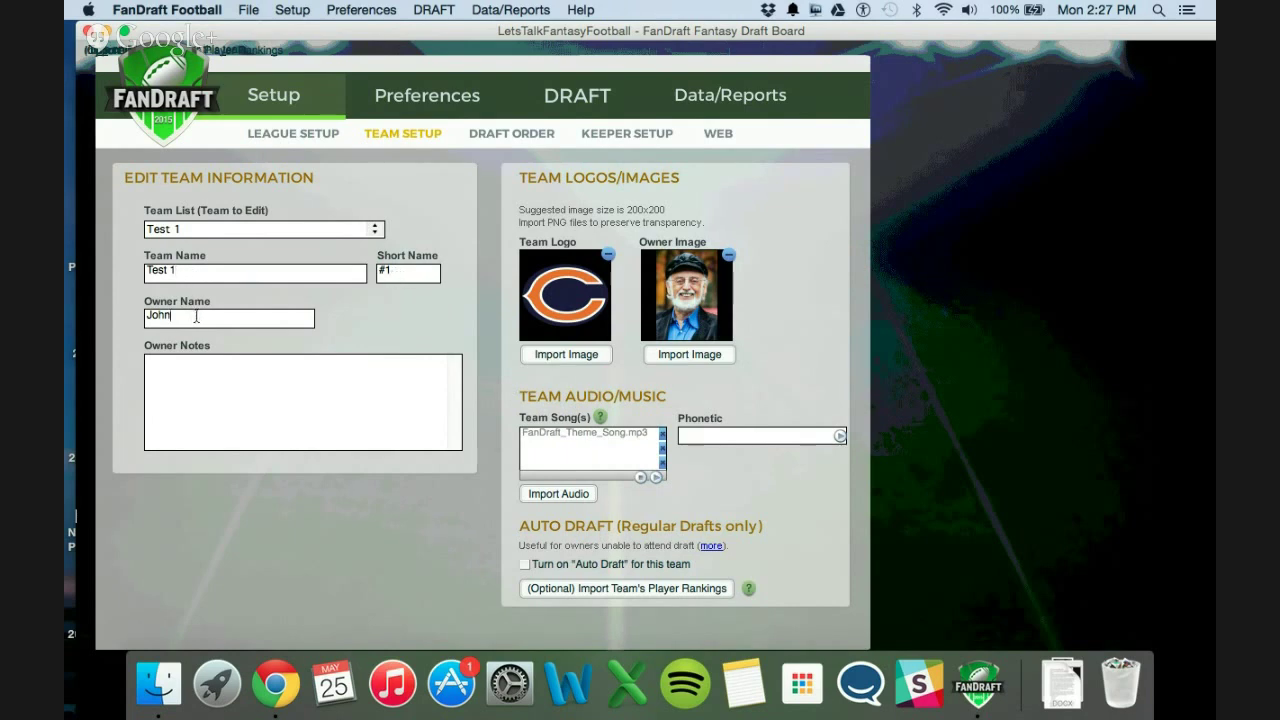
# Step: Switch through teams Test 2 and Test 3 to view their details, and select Test 3's team song
pyautogui.click(207, 229)
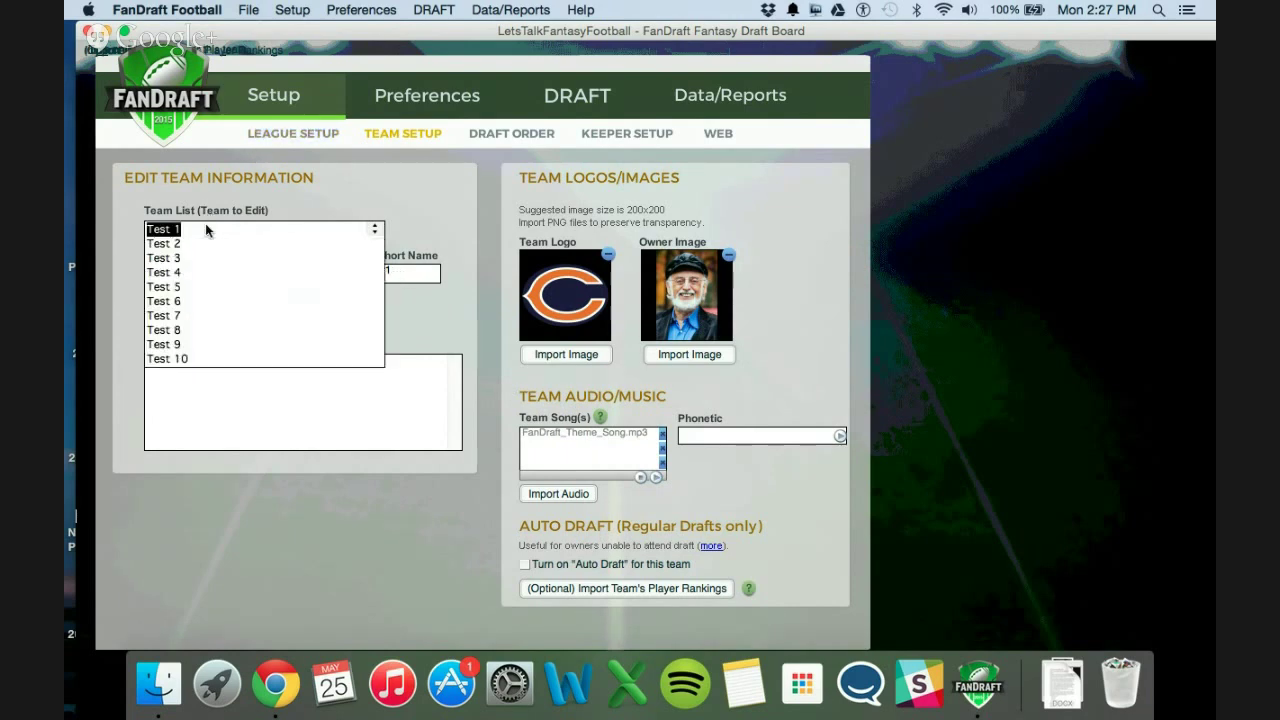
pyautogui.click(205, 243)
pyautogui.click(243, 229)
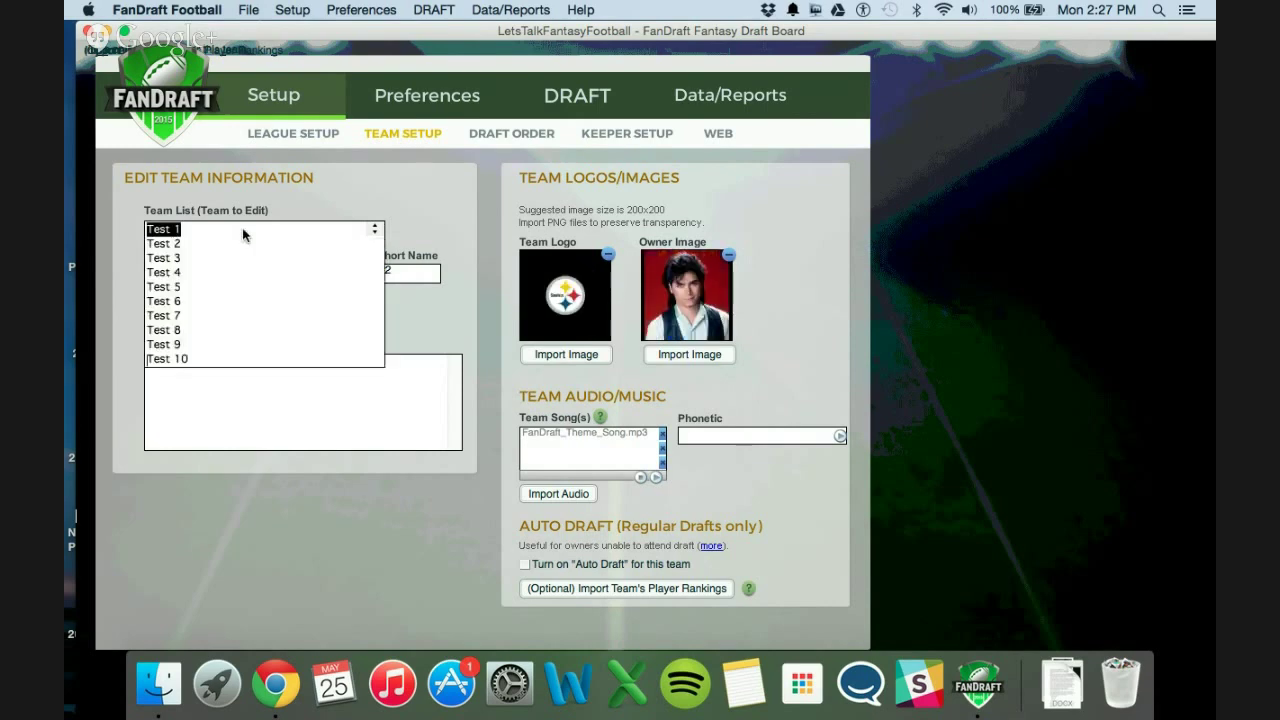
pyautogui.click(240, 243)
pyautogui.click(231, 236)
pyautogui.click(231, 243)
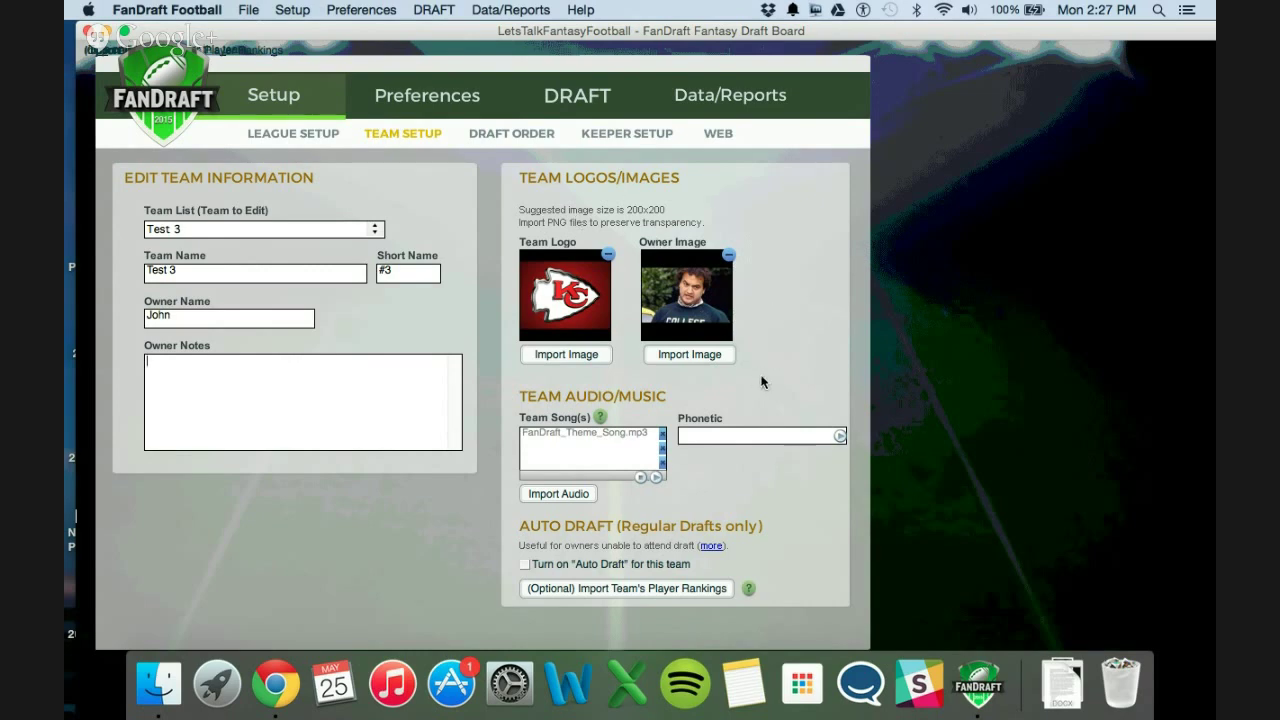
pyautogui.click(560, 432)
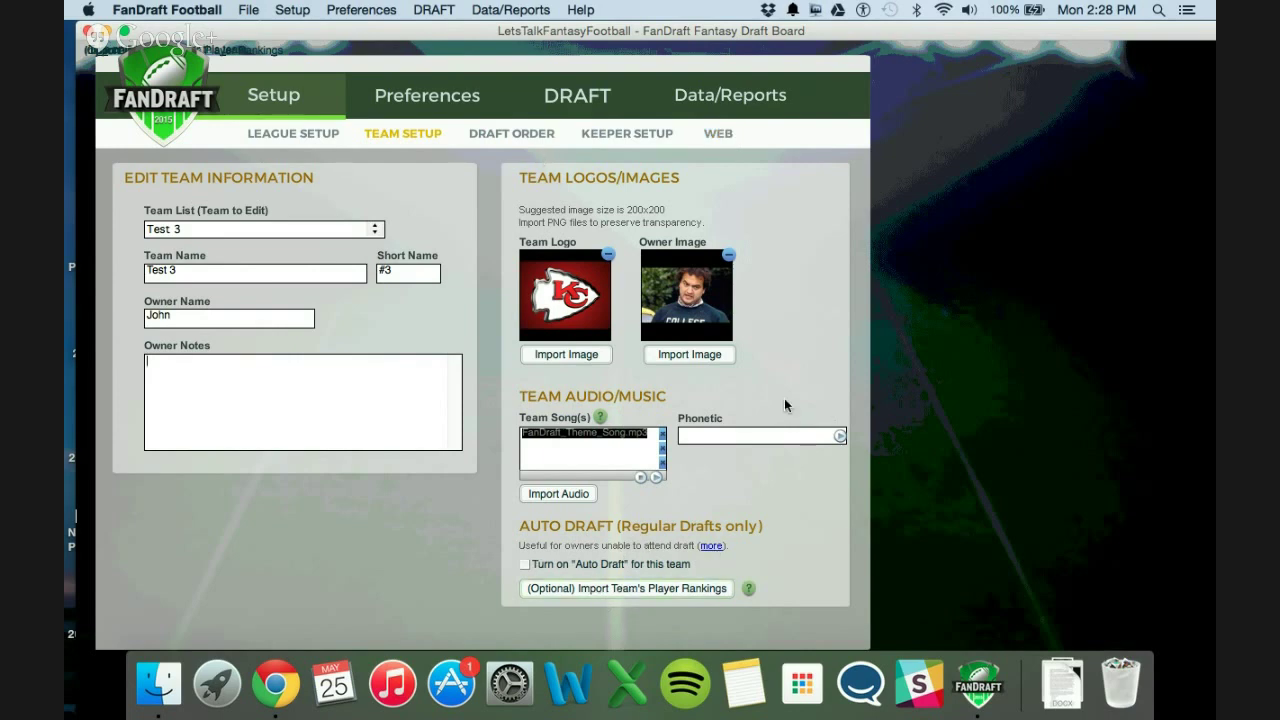
# Step: In the draft order's individual picks, reassign round 2, pick 6 to team Test 4
pyautogui.click(504, 136)
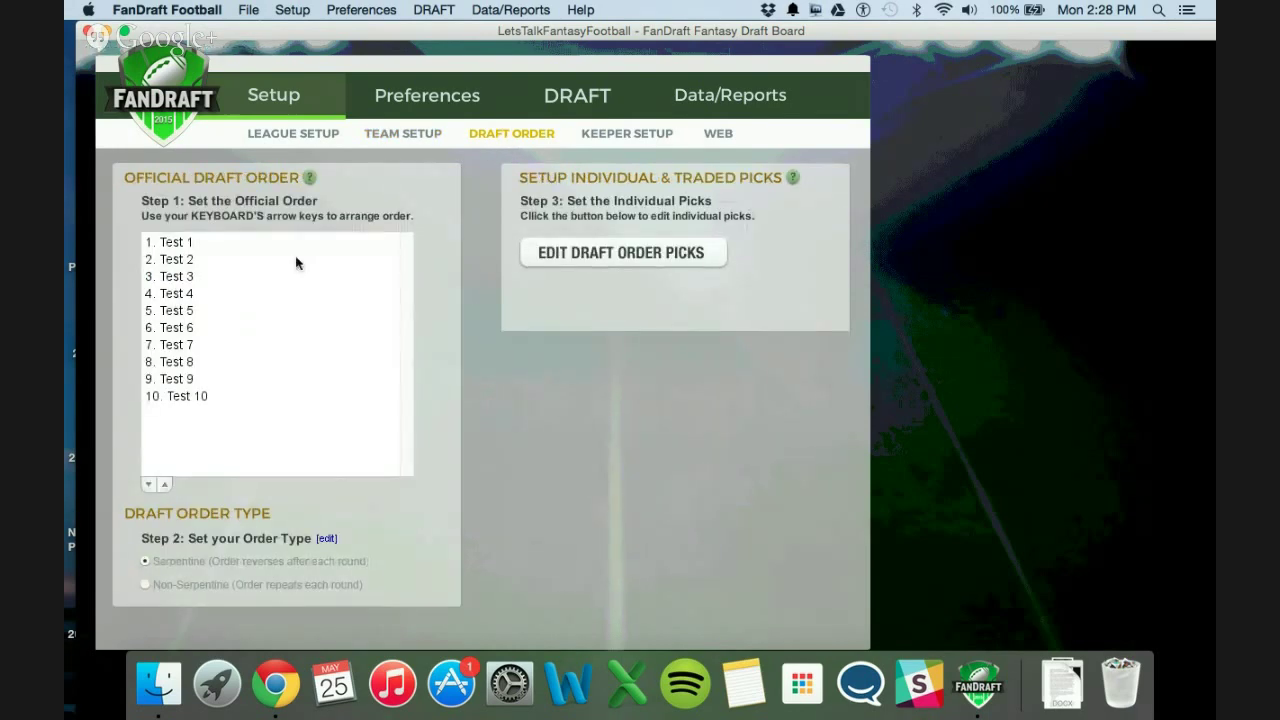
pyautogui.click(265, 312)
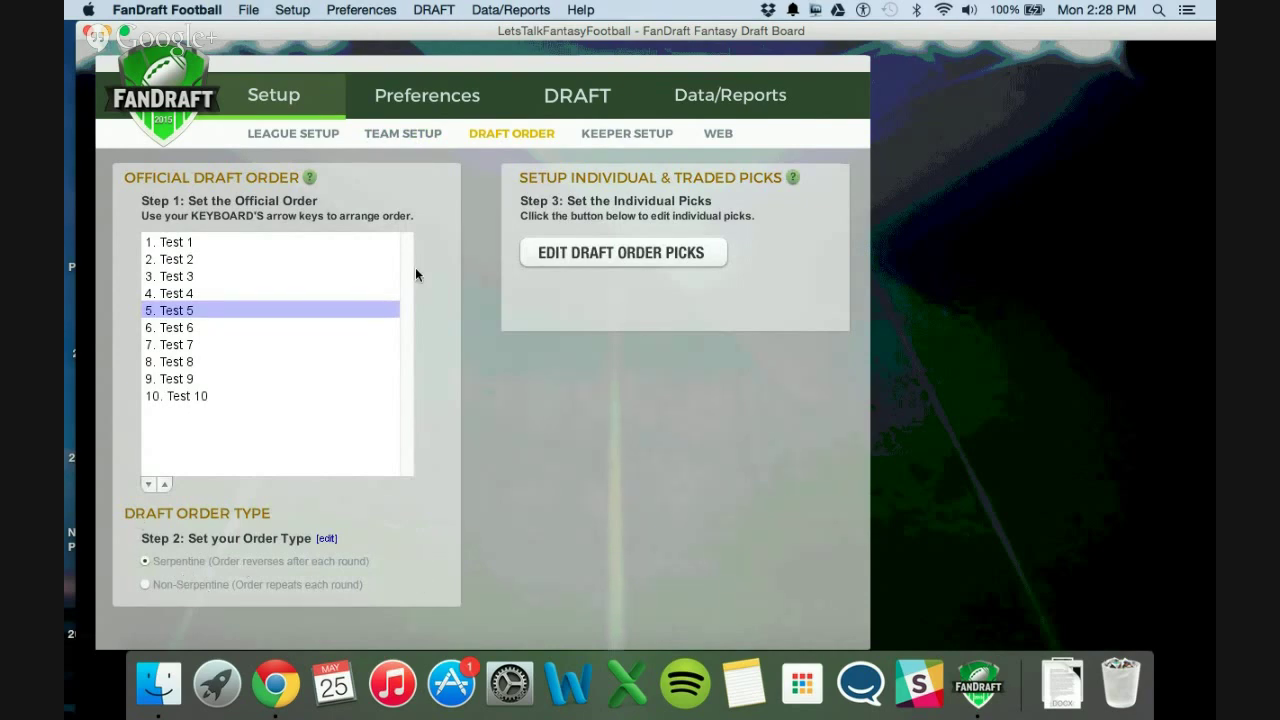
pyautogui.click(631, 255)
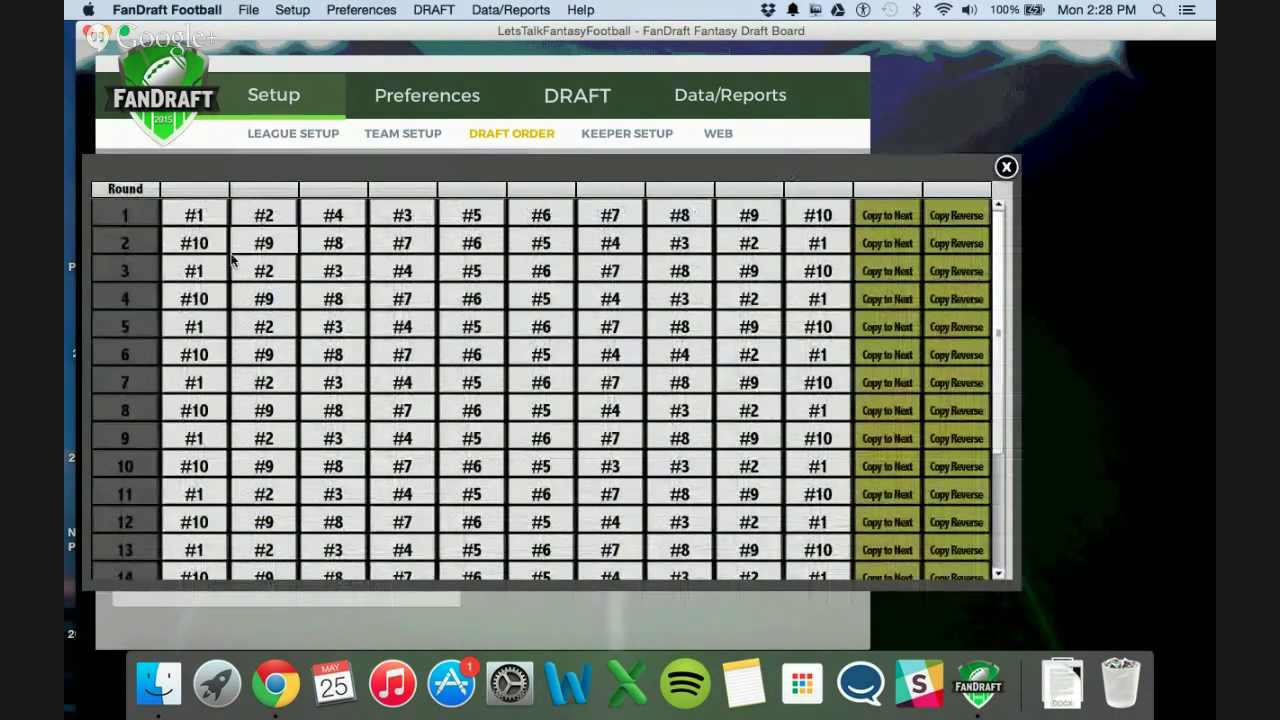
pyautogui.click(540, 243)
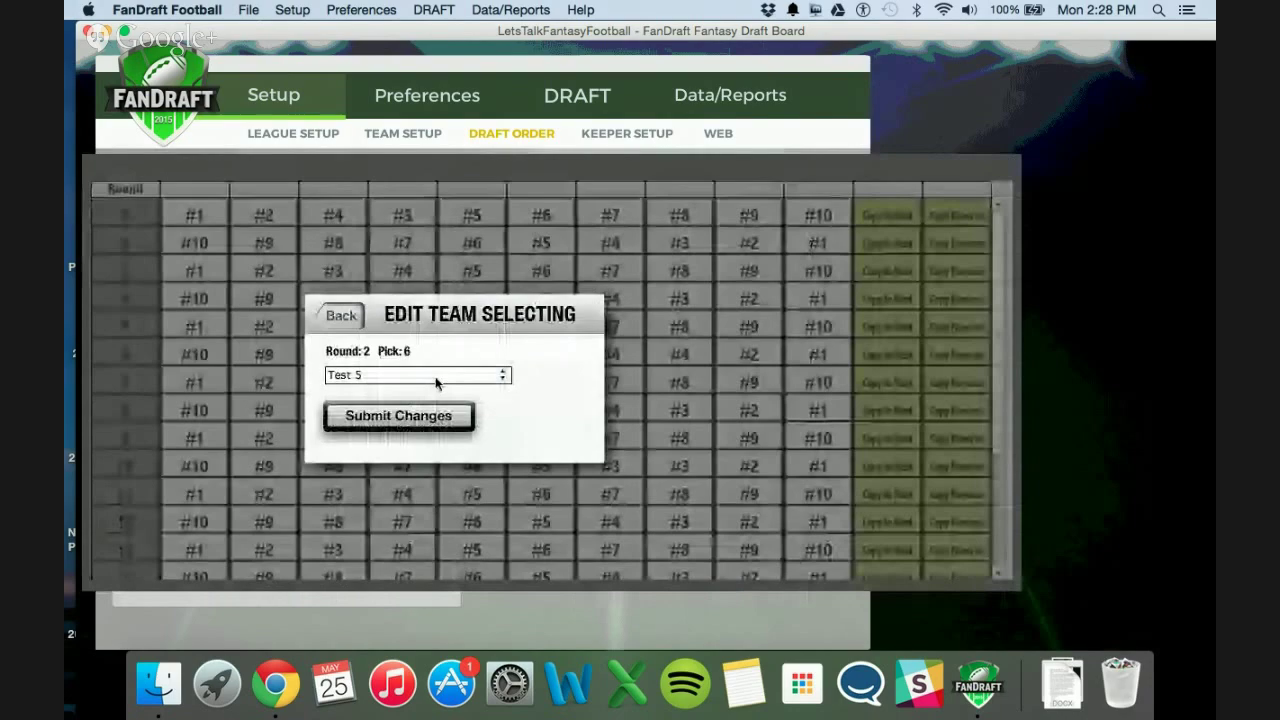
pyautogui.click(436, 383)
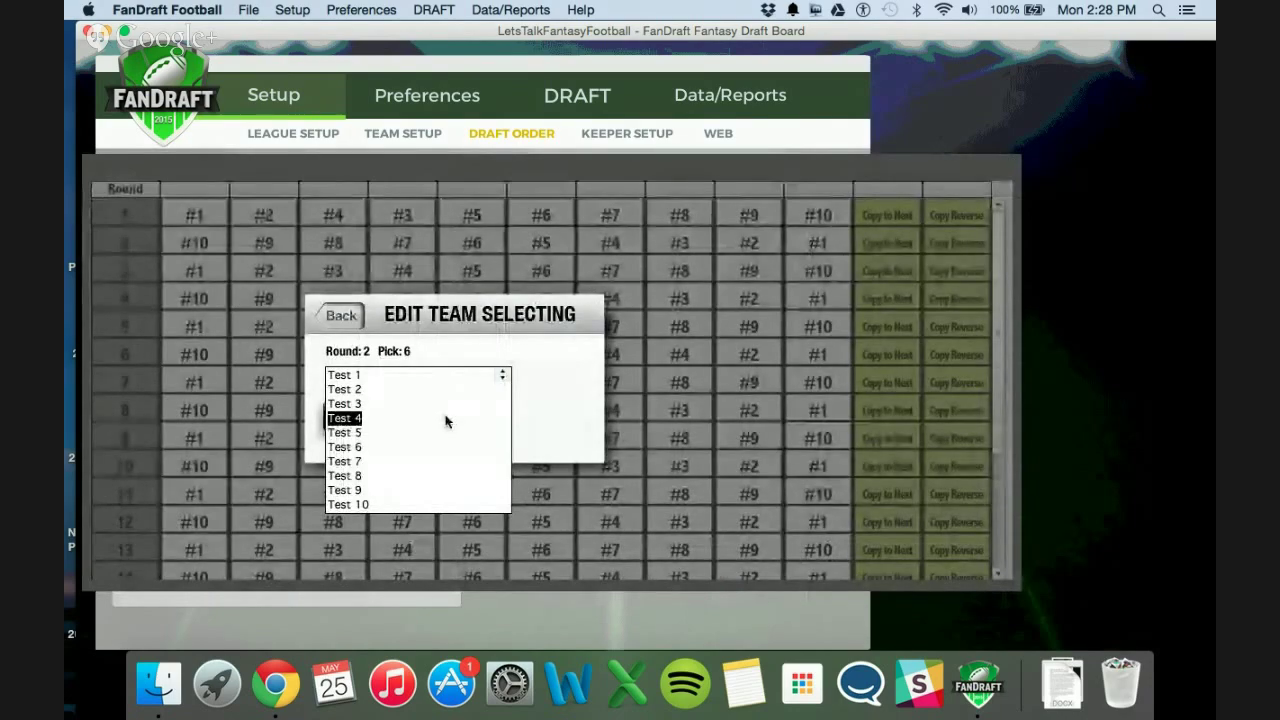
pyautogui.click(446, 419)
pyautogui.click(425, 420)
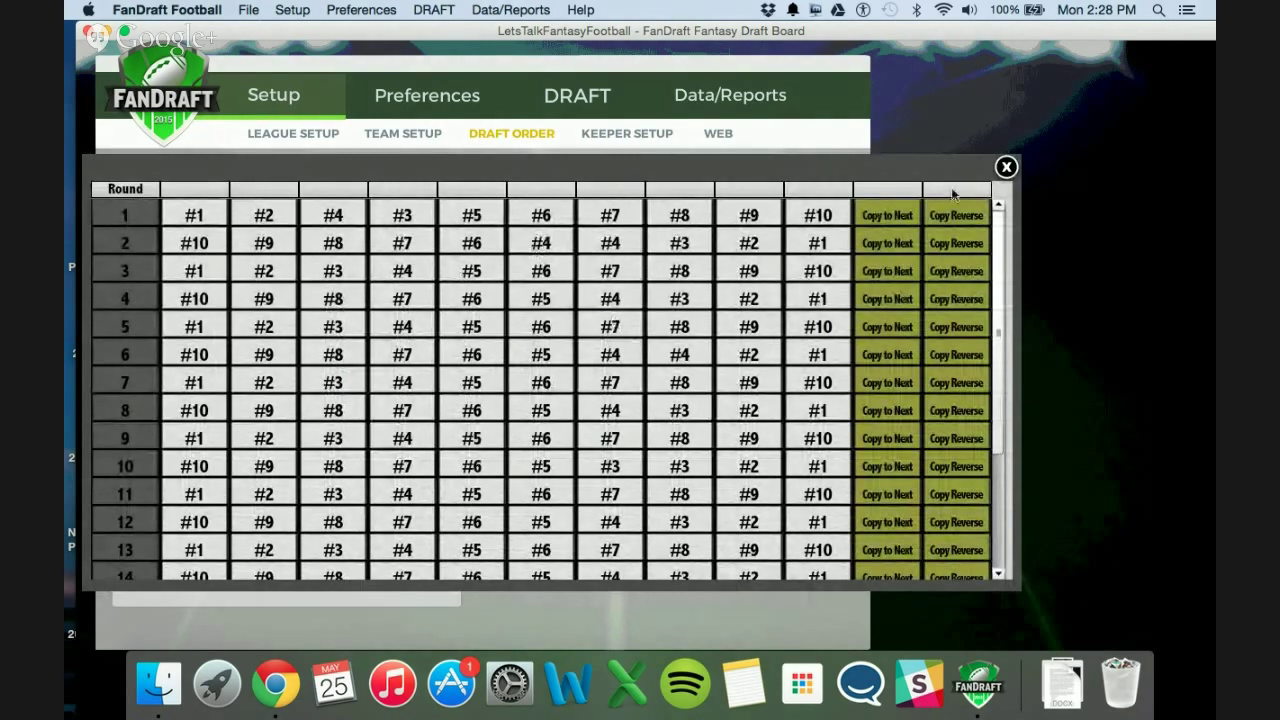
pyautogui.click(1006, 167)
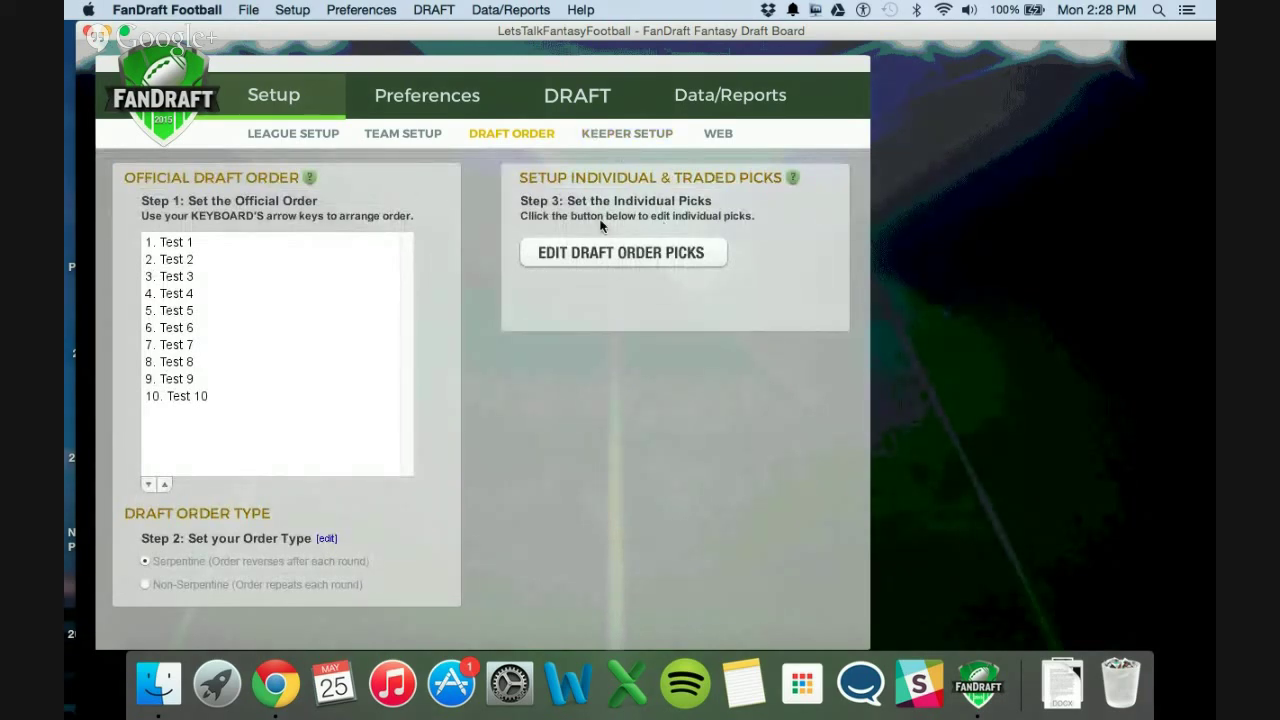
# Step: Open the keeper setup and look through the ranked list of quarterbacks
pyautogui.click(636, 133)
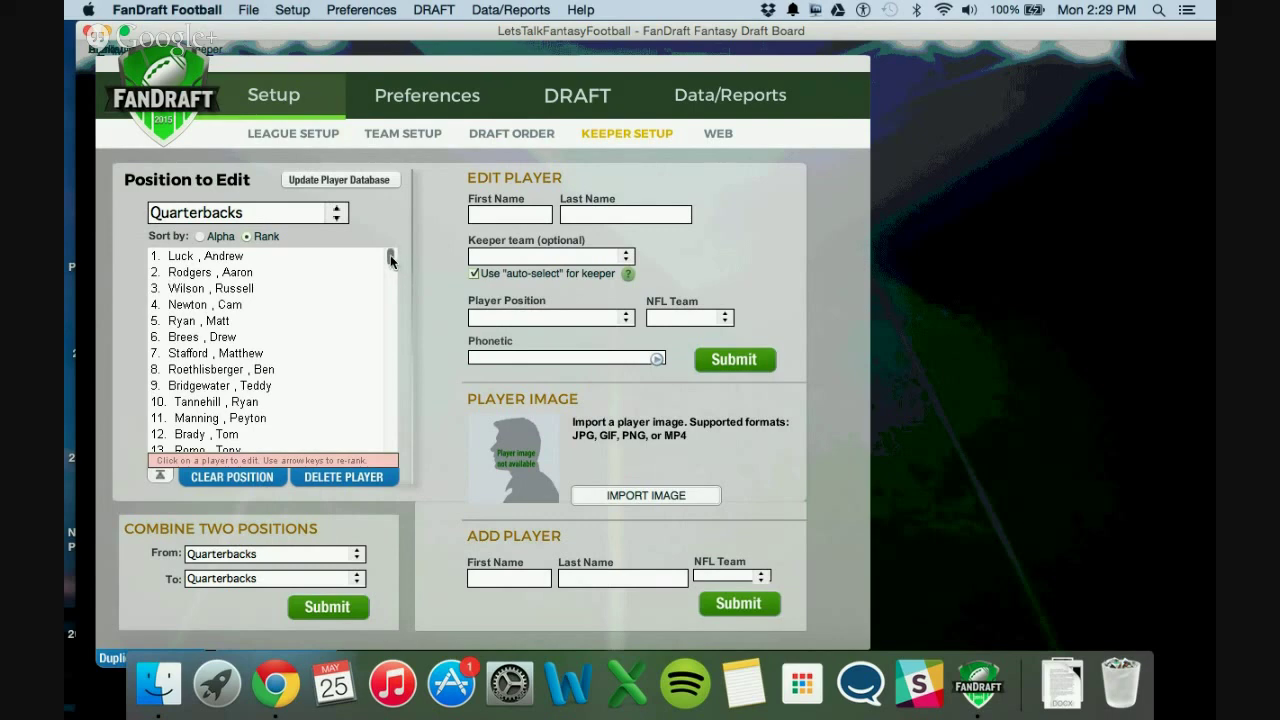
pyautogui.moveTo(390, 256); pyautogui.dragTo(376, 353)
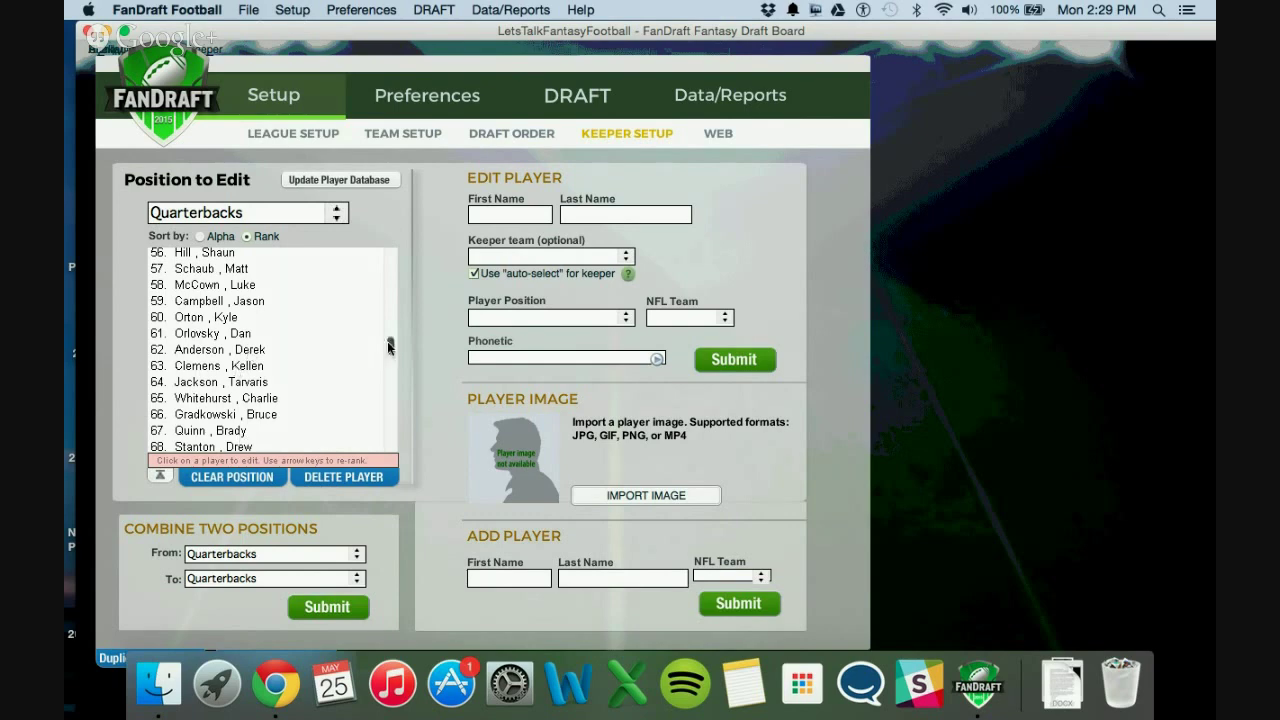
pyautogui.moveTo(389, 345); pyautogui.dragTo(386, 259)
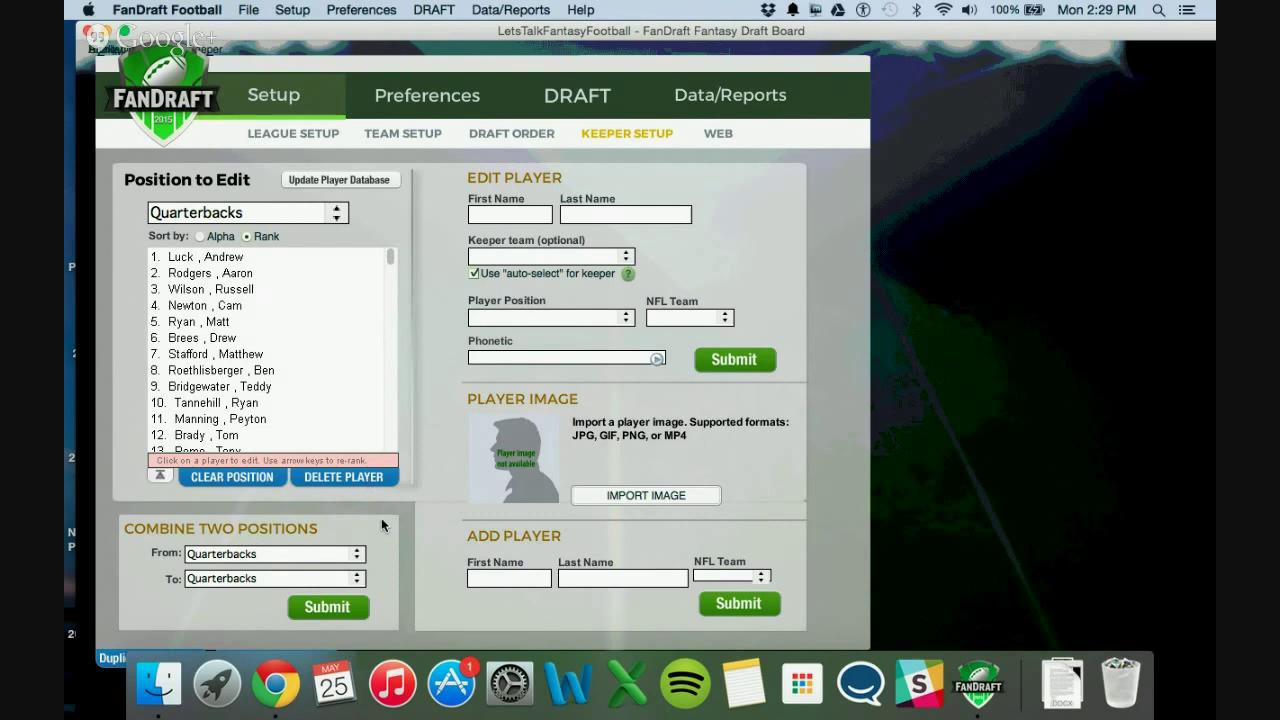
# Step: Try assigning quarterback Andrew Luck to team Test 4 as a keeper, and reset him to "Not a keeper"
pyautogui.click(223, 259)
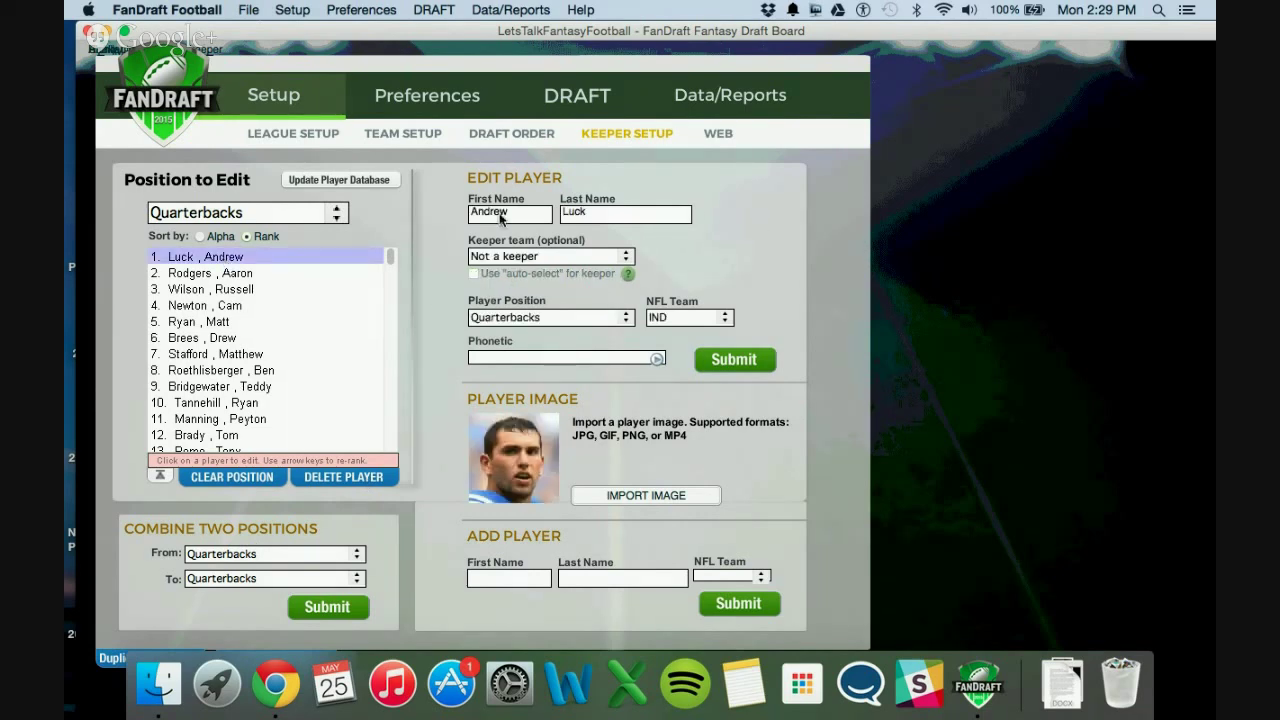
pyautogui.click(525, 258)
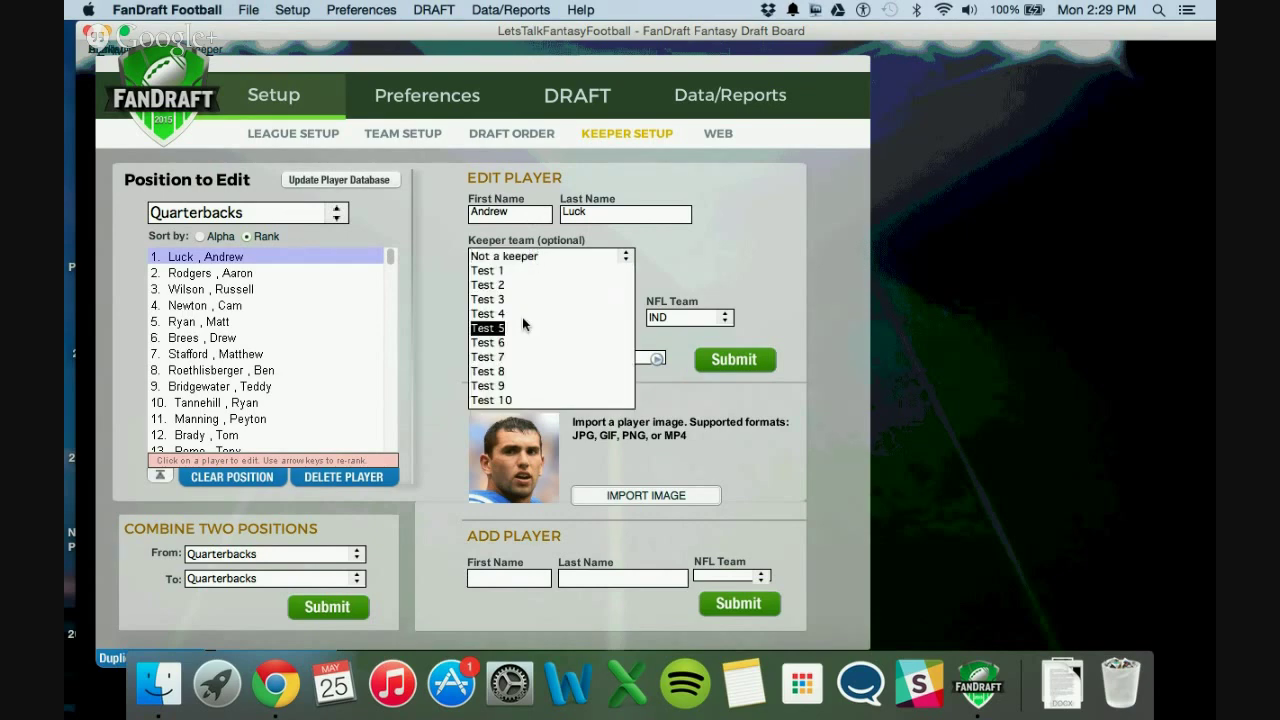
pyautogui.click(522, 317)
pyautogui.click(540, 256)
pyautogui.click(520, 258)
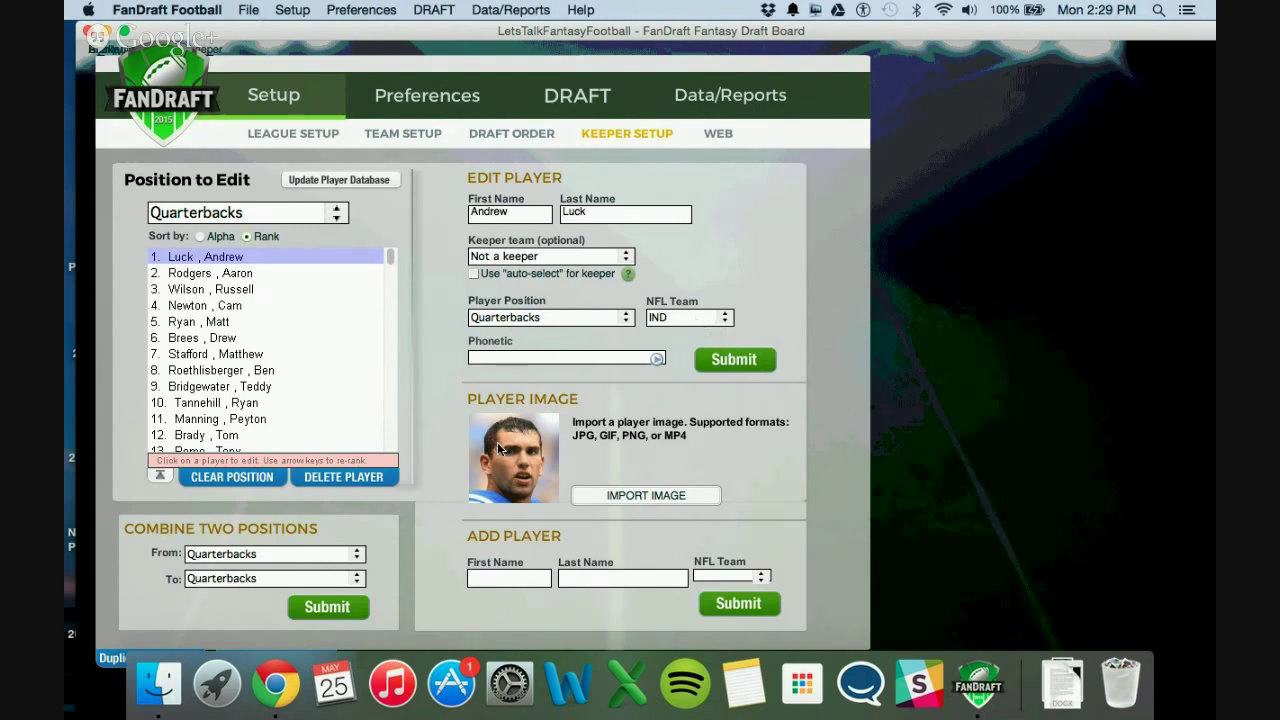
pyautogui.click(494, 585)
# Step: Open the FanDraft WEB setup, request help on the "Use FanDraft WEB" option and continue past the error dialog
pyautogui.click(722, 141)
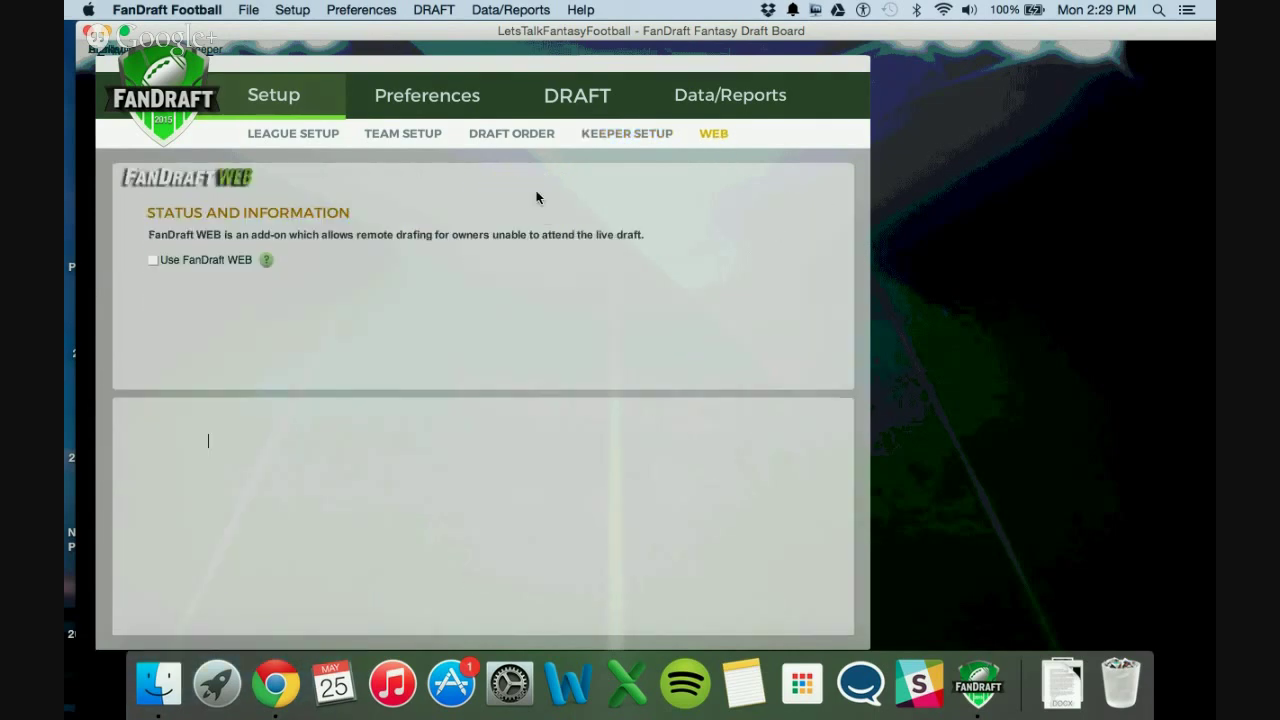
pyautogui.click(268, 261)
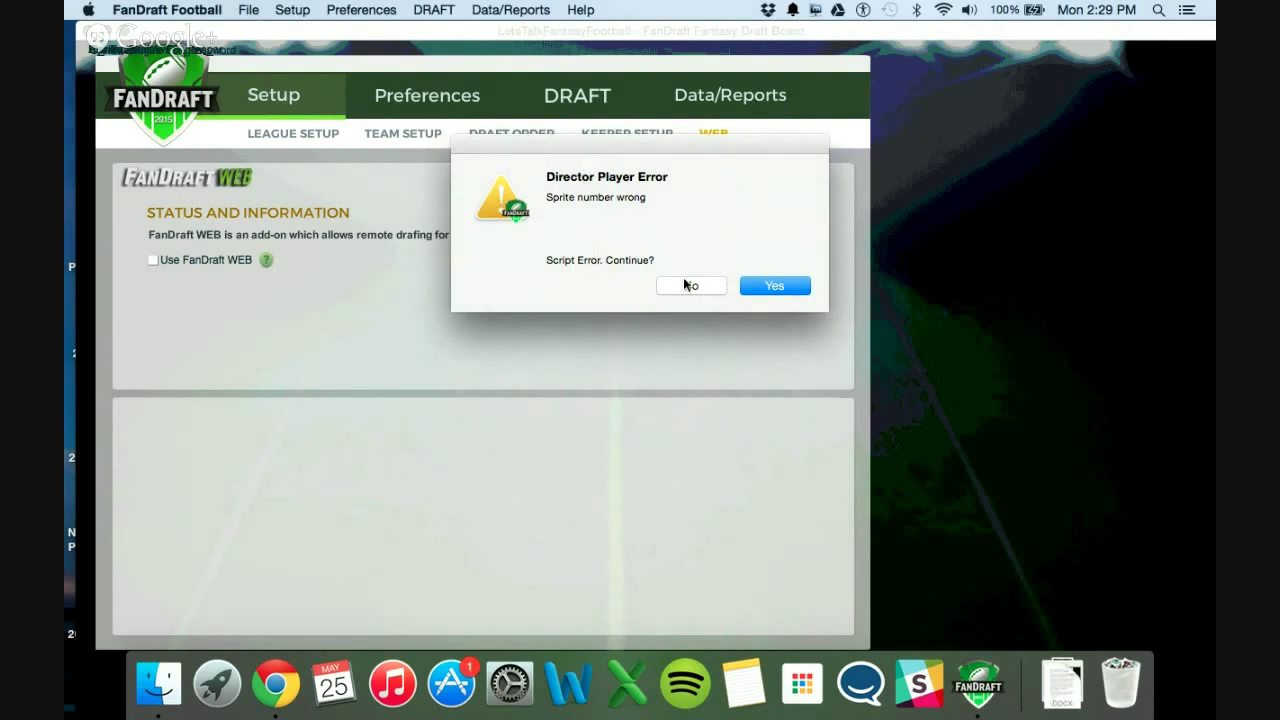
pyautogui.click(756, 285)
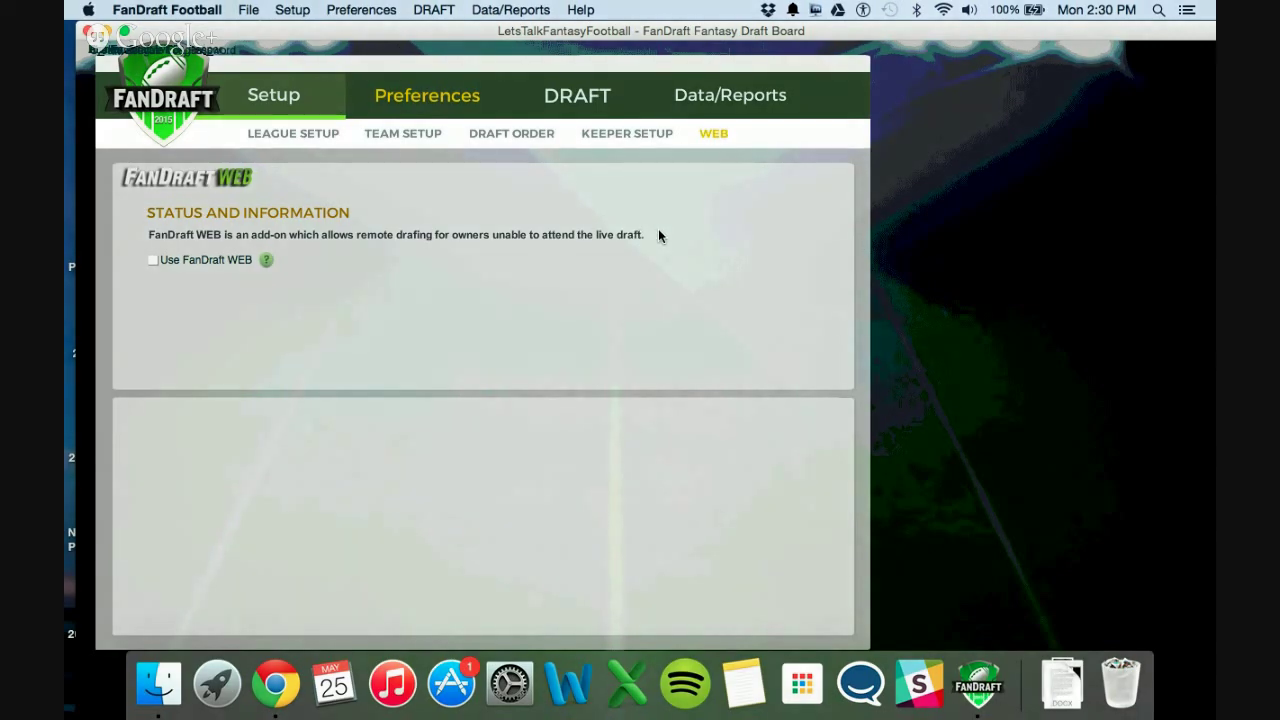
# Step: Open the preference settings and explore the announcer voice choices
pyautogui.click(427, 95)
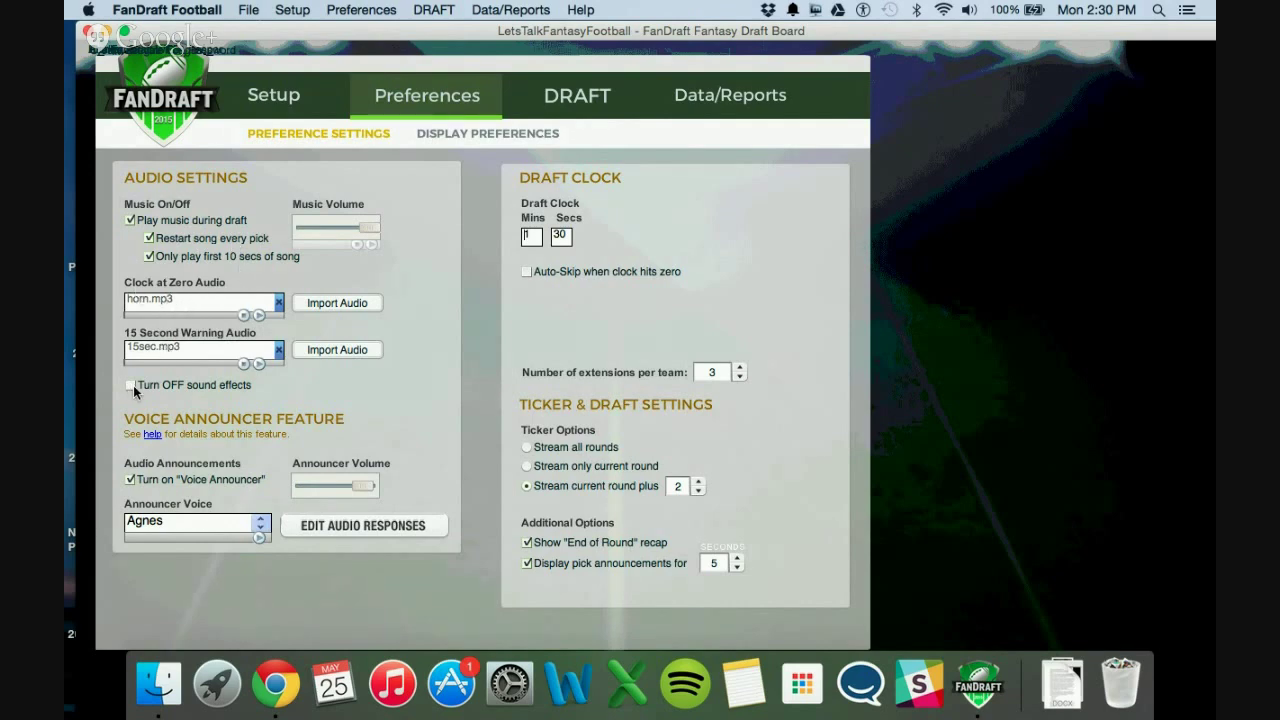
pyautogui.click(264, 518)
pyautogui.click(263, 517)
pyautogui.click(260, 527)
# Step: Try 20 seconds on the draft clock and set its seconds back to 30
pyautogui.press('BackSpace')
pyautogui.press('BackSpace')
pyautogui.click(561, 237)
pyautogui.write('20')
pyautogui.press('BackSpace')
pyautogui.press('BackSpace')
pyautogui.write('30')
# Step: Look over the display preferences, the available reports and the import/export data options
pyautogui.click(505, 135)
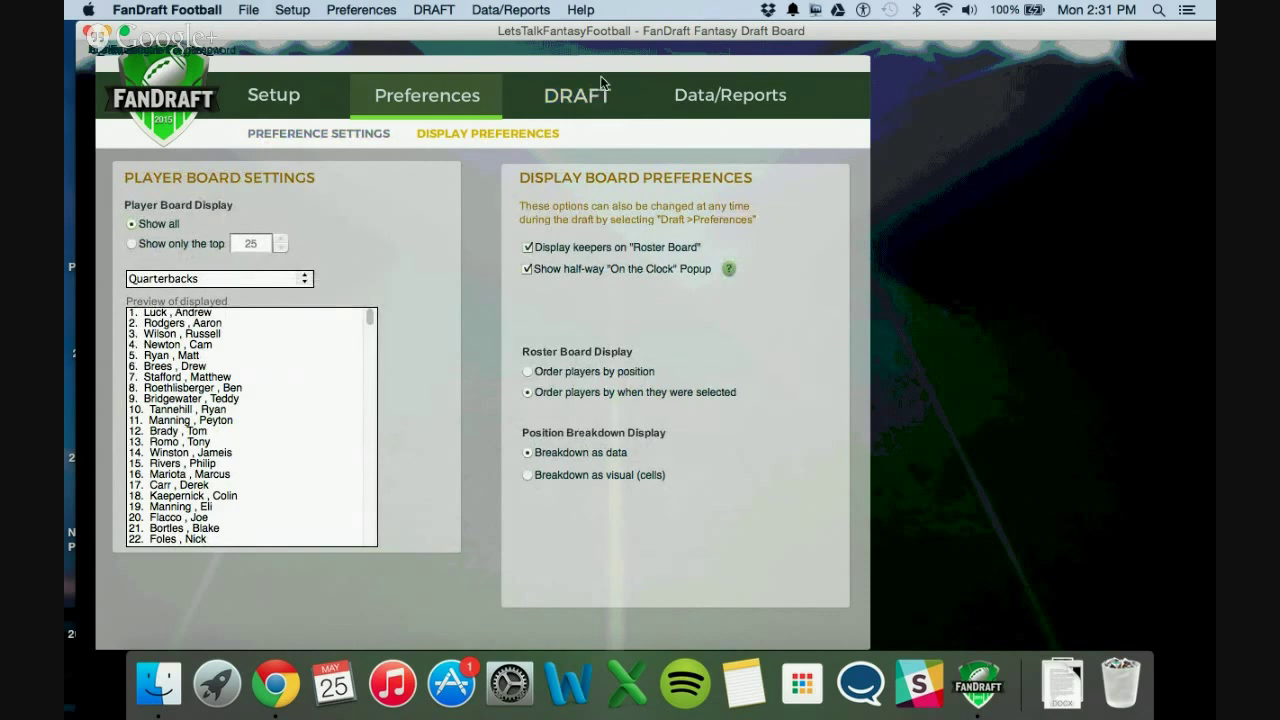
pyautogui.click(738, 101)
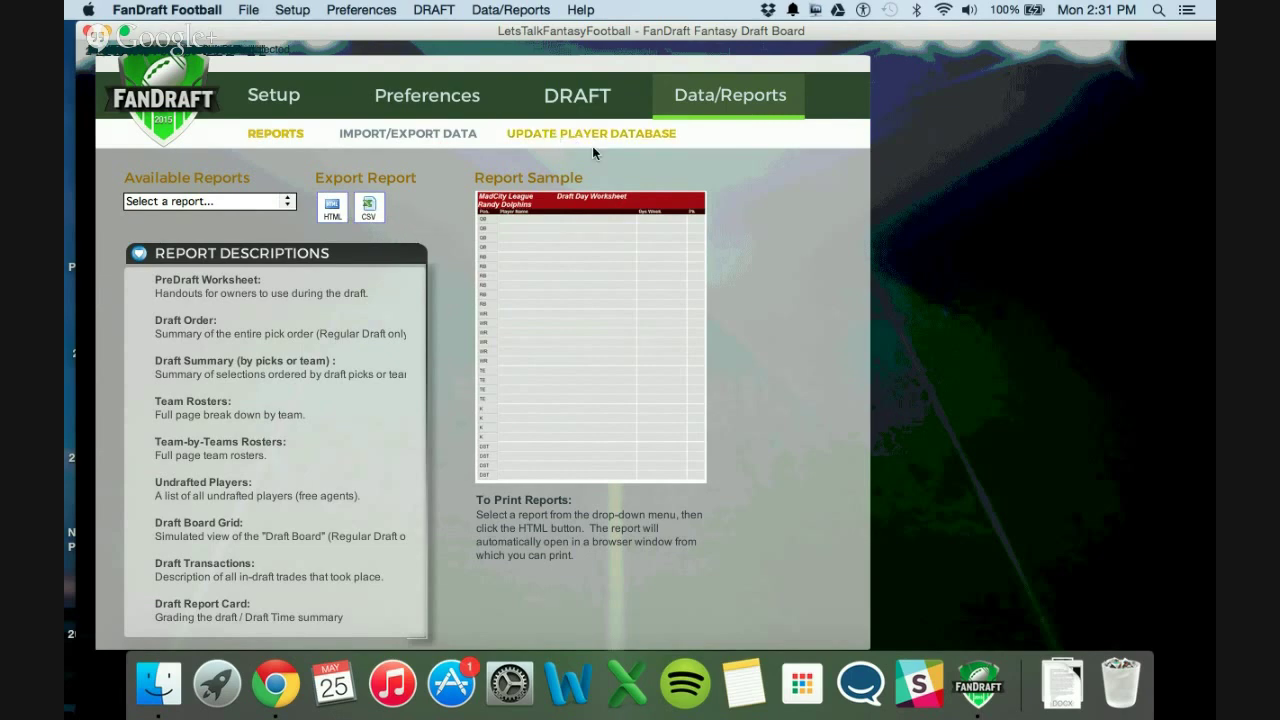
pyautogui.click(433, 132)
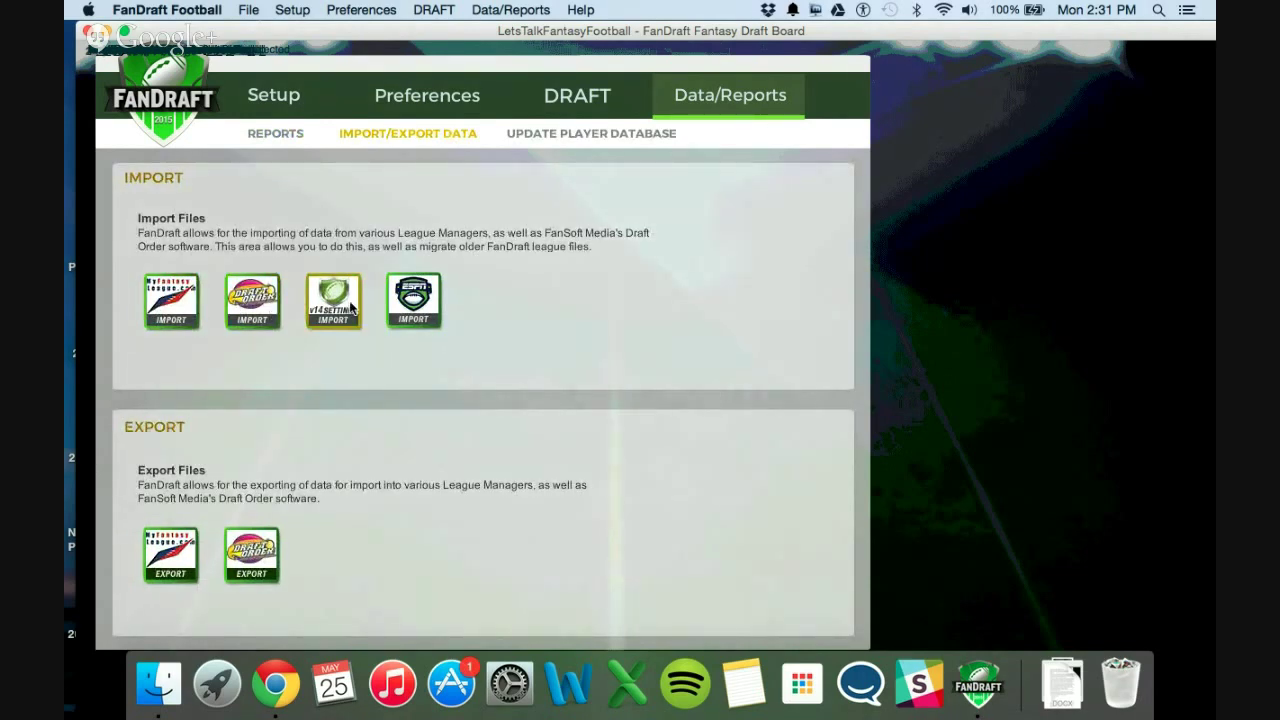
# Step: Open the player database update options and request the latest player information and rankings
pyautogui.click(555, 132)
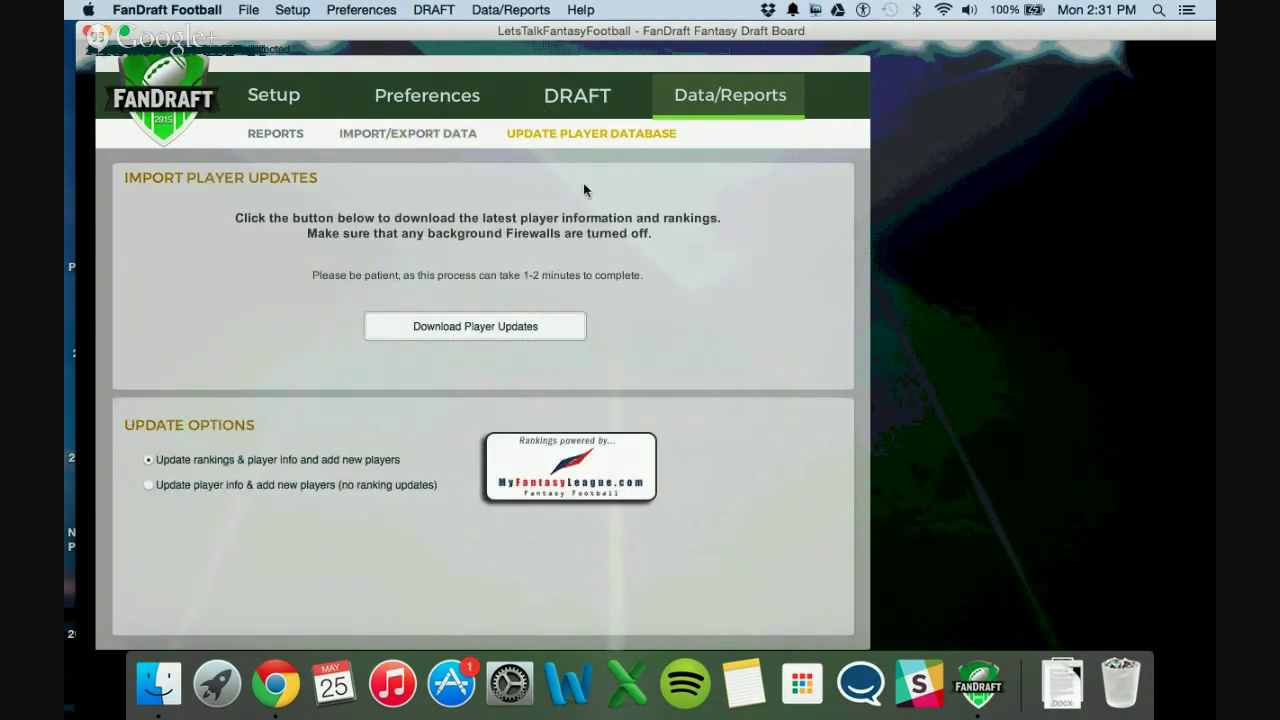
pyautogui.click(433, 325)
# Step: Try to start a new draft, confirming deletion of all prior draft data and acknowledging the transactions note
pyautogui.click(548, 102)
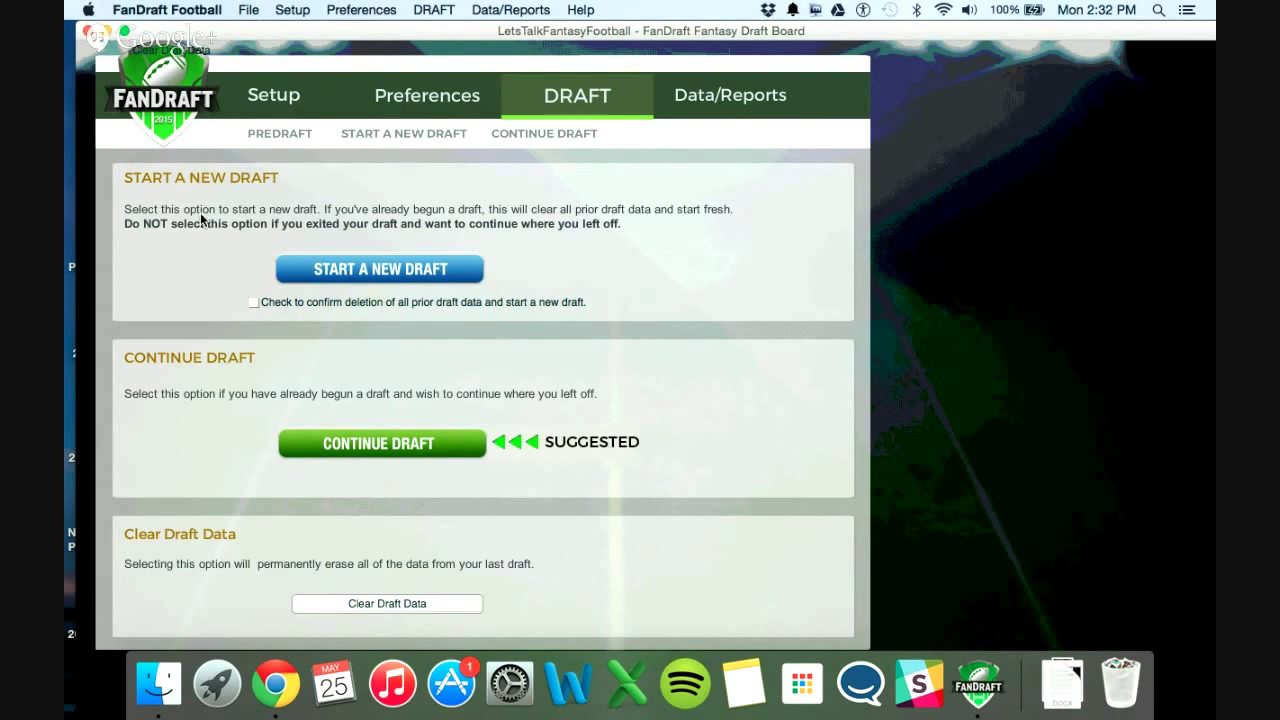
pyautogui.click(254, 302)
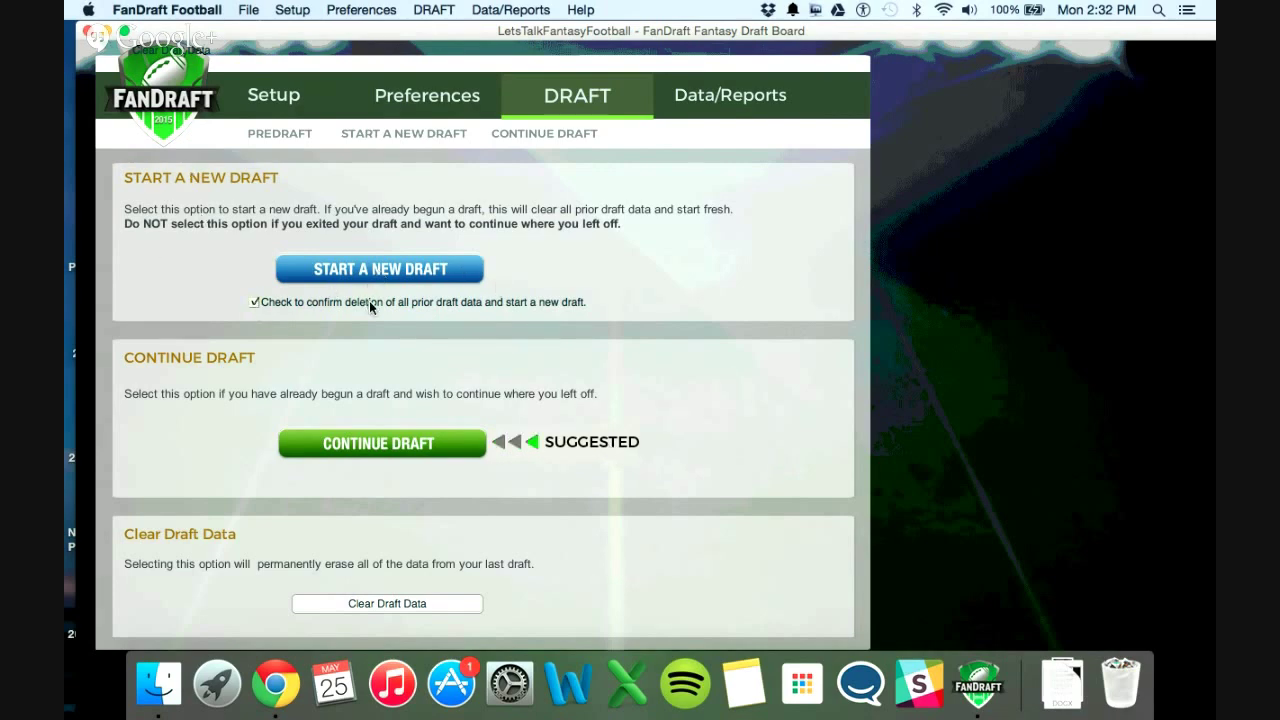
pyautogui.click(437, 270)
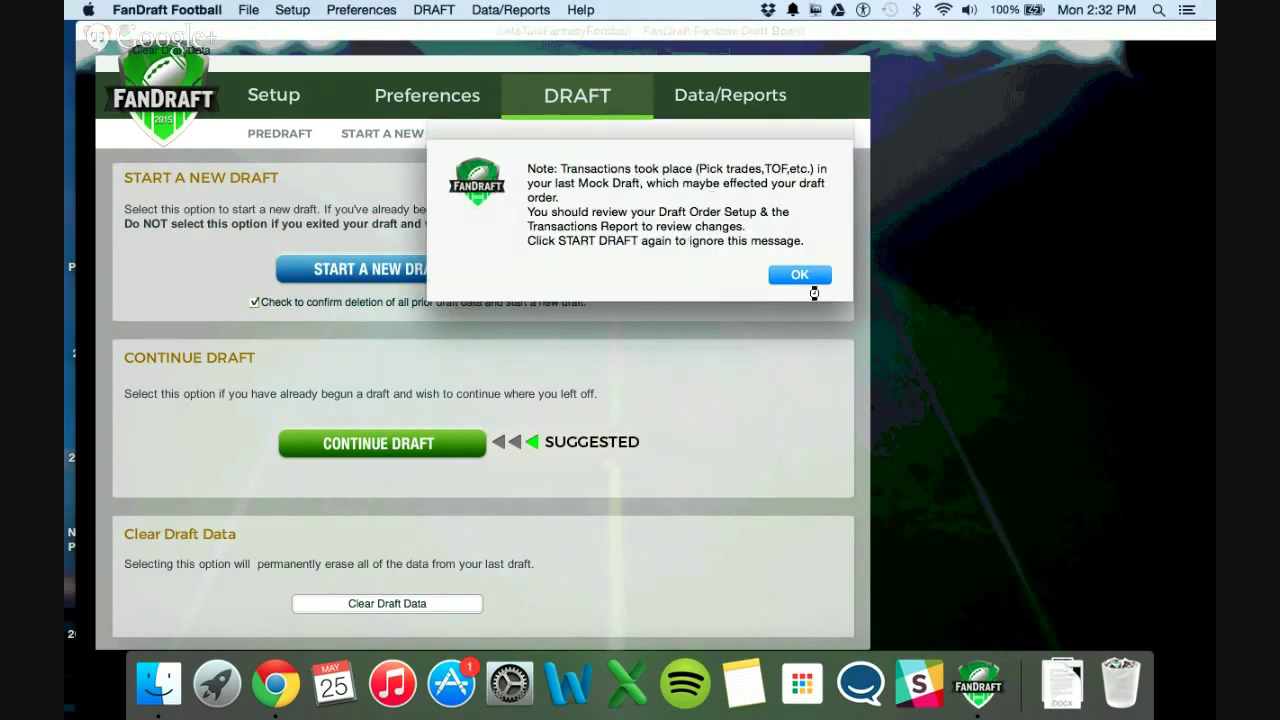
pyautogui.click(819, 278)
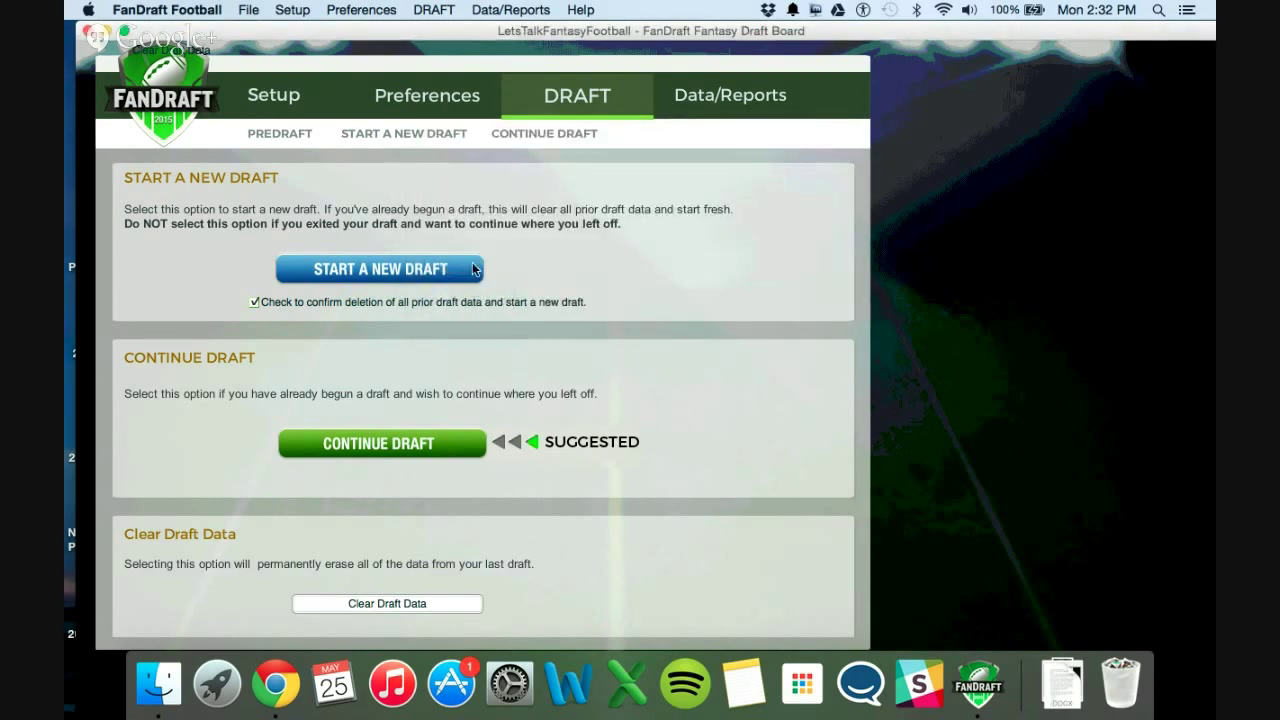
pyautogui.click(398, 266)
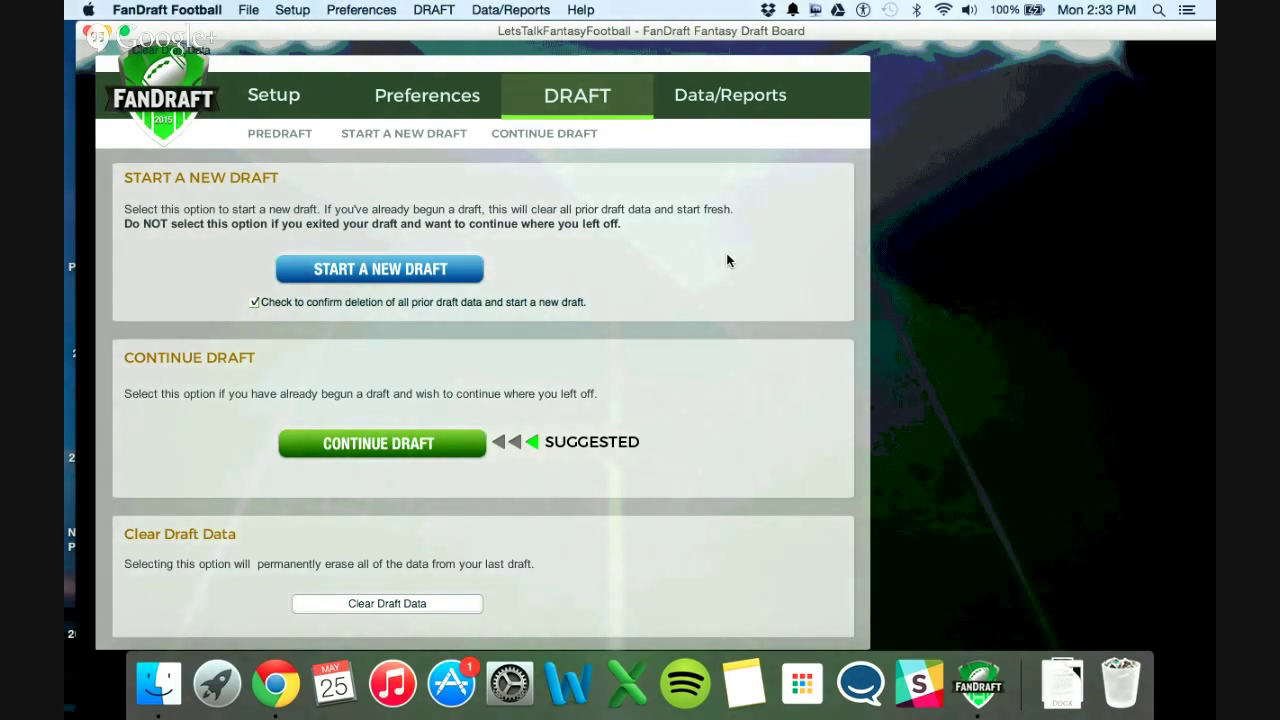
# Step: Quit and relaunch FanDraft Football, dismissing its problem report
pyautogui.press('super+q')
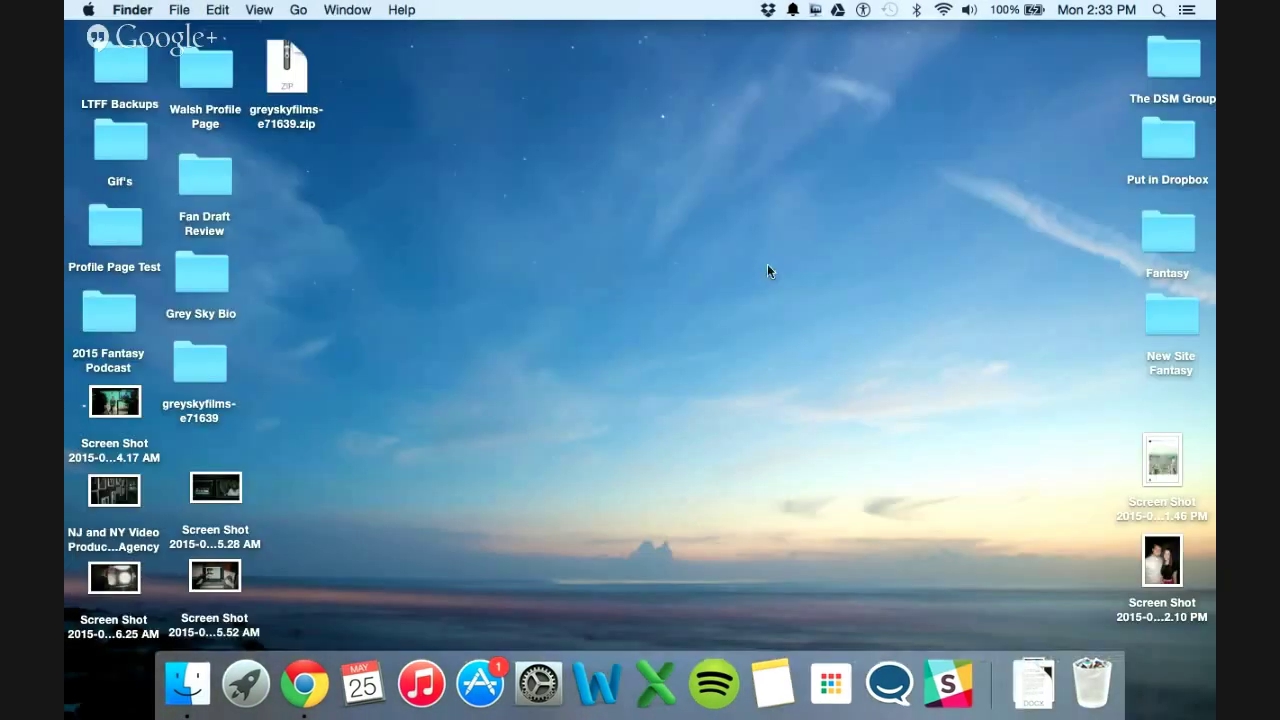
pyautogui.click(243, 688)
pyautogui.click(640, 525)
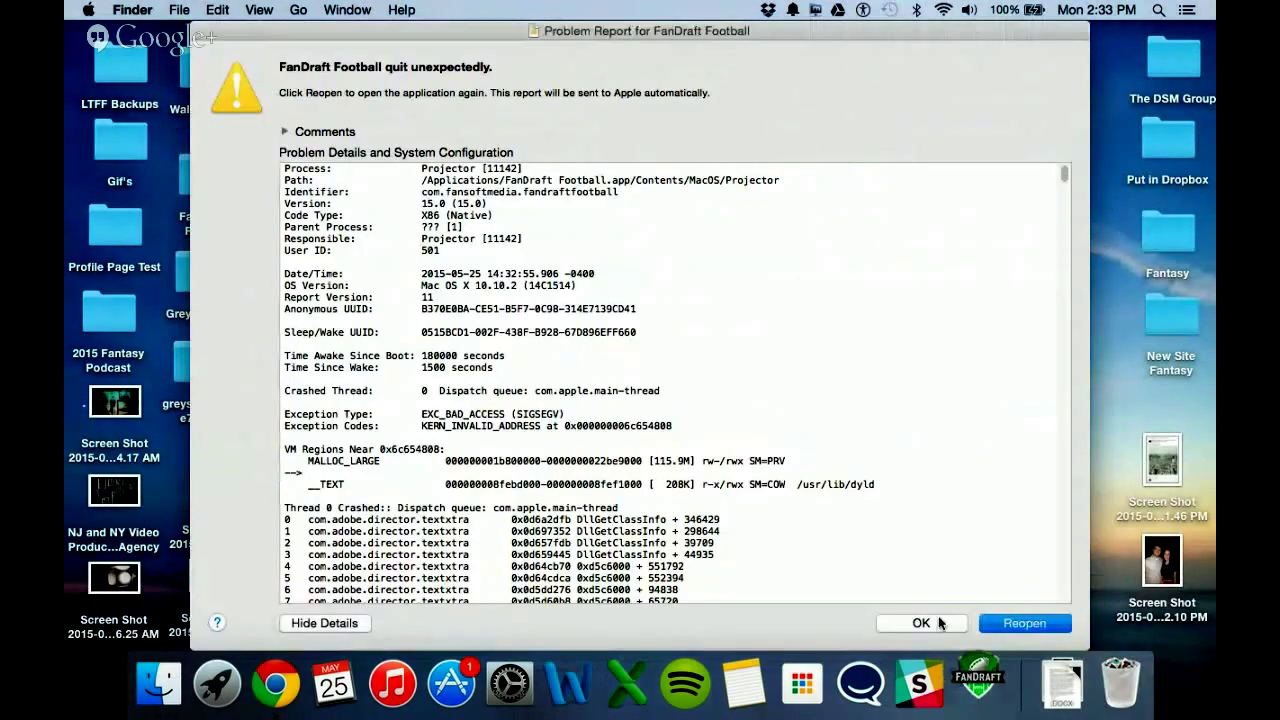
pyautogui.click(920, 620)
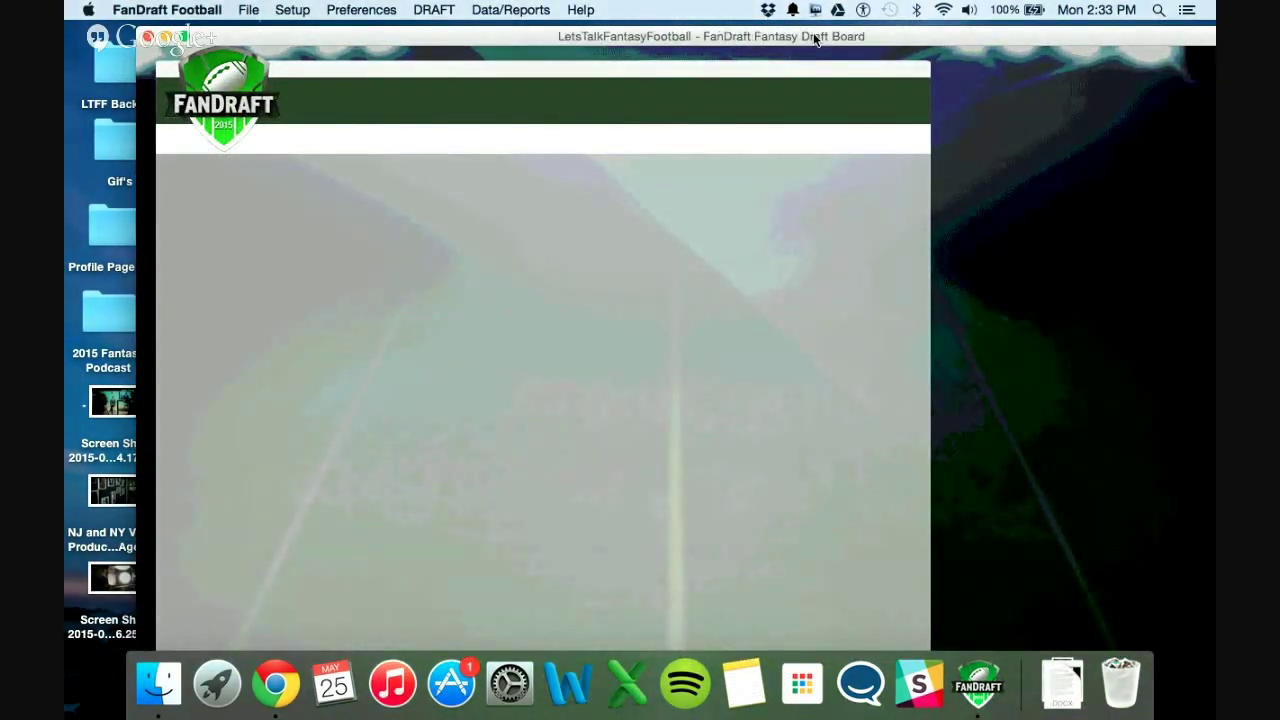
# Step: Reposition the FanDraft window and start a new draft to open the draft board
pyautogui.moveTo(758, 32); pyautogui.dragTo(700, 30)
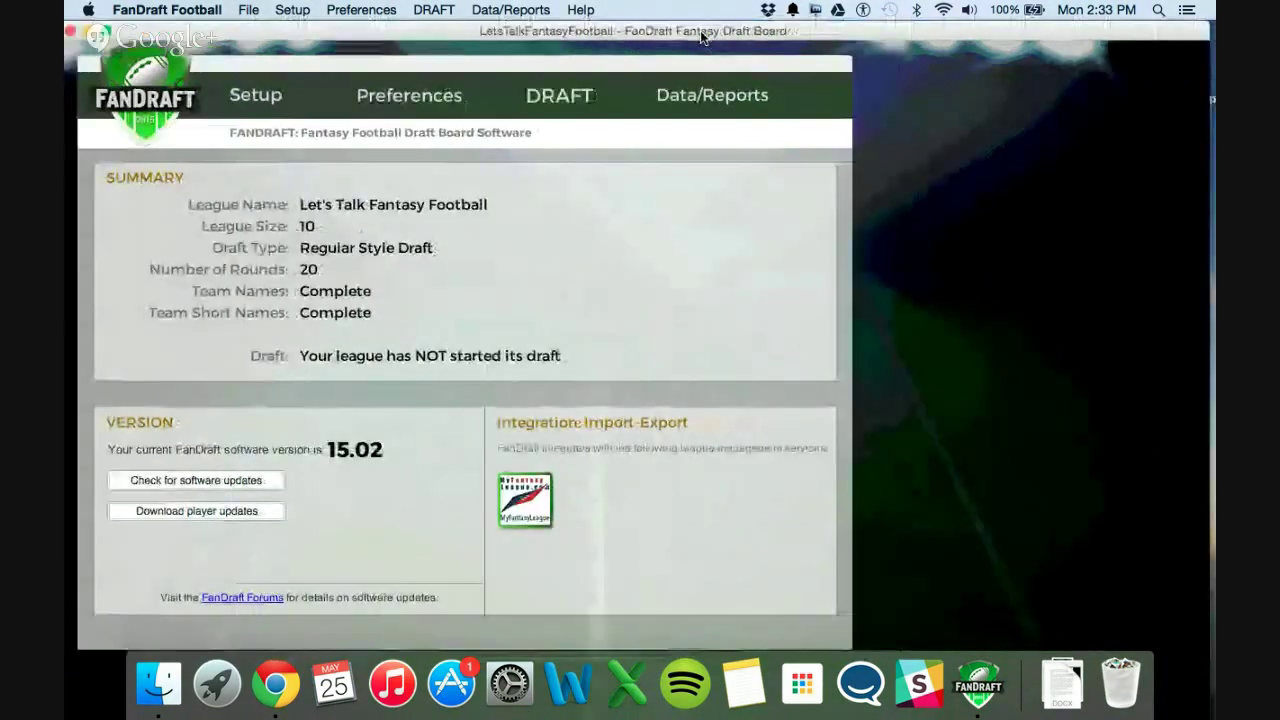
pyautogui.click(698, 302)
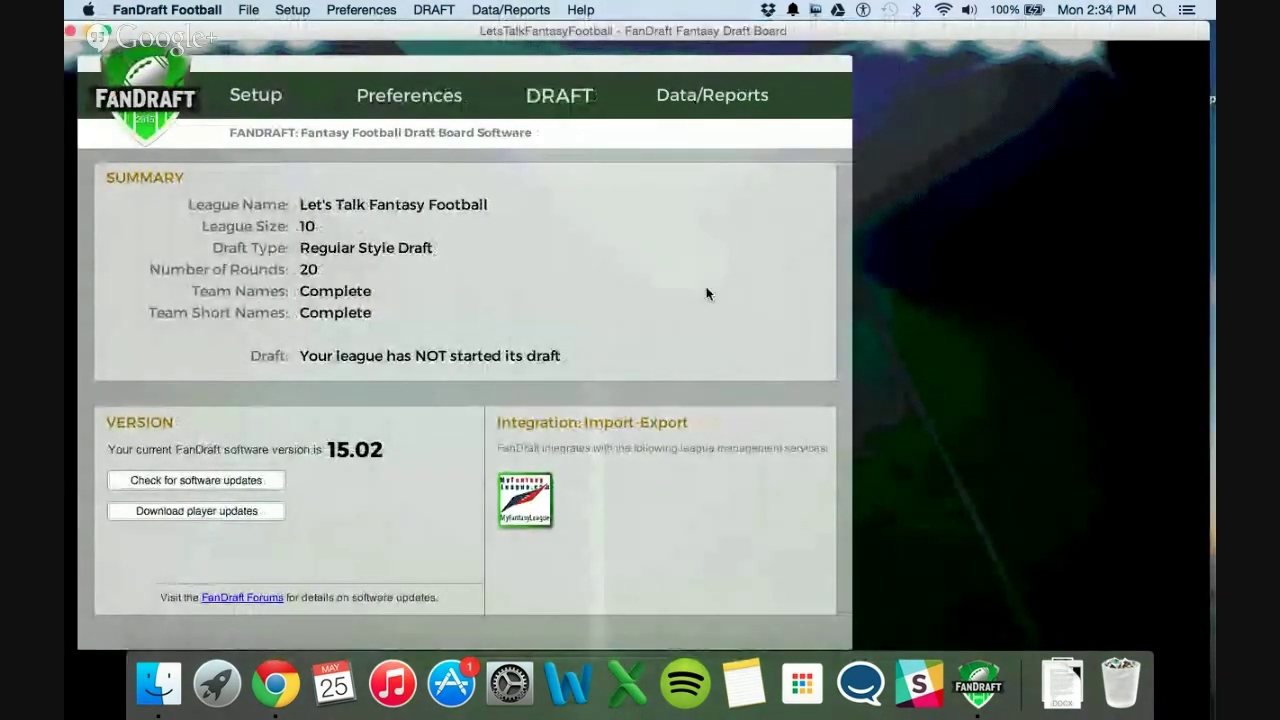
pyautogui.moveTo(812, 35); pyautogui.dragTo(823, 36)
pyautogui.click(557, 98)
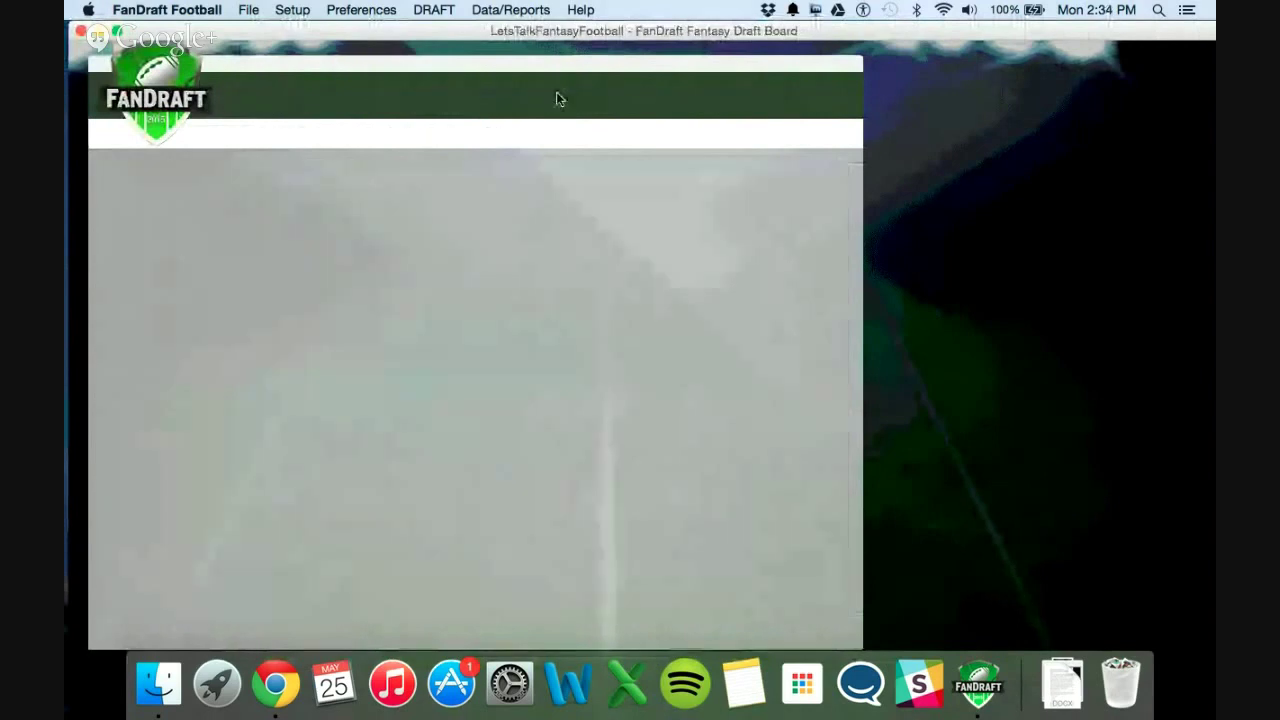
pyautogui.click(343, 270)
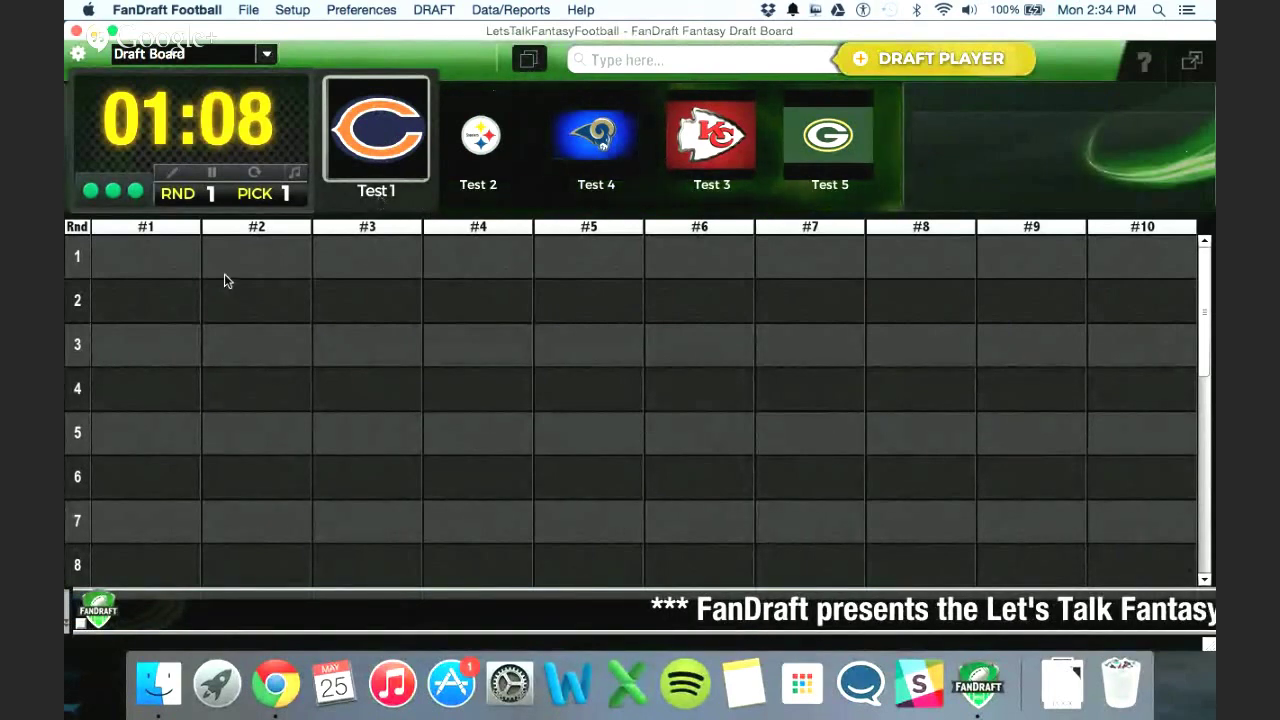
# Step: Look at the draft clock's time editor without changing it and try the clock's pause and resume controls
pyautogui.click(172, 172)
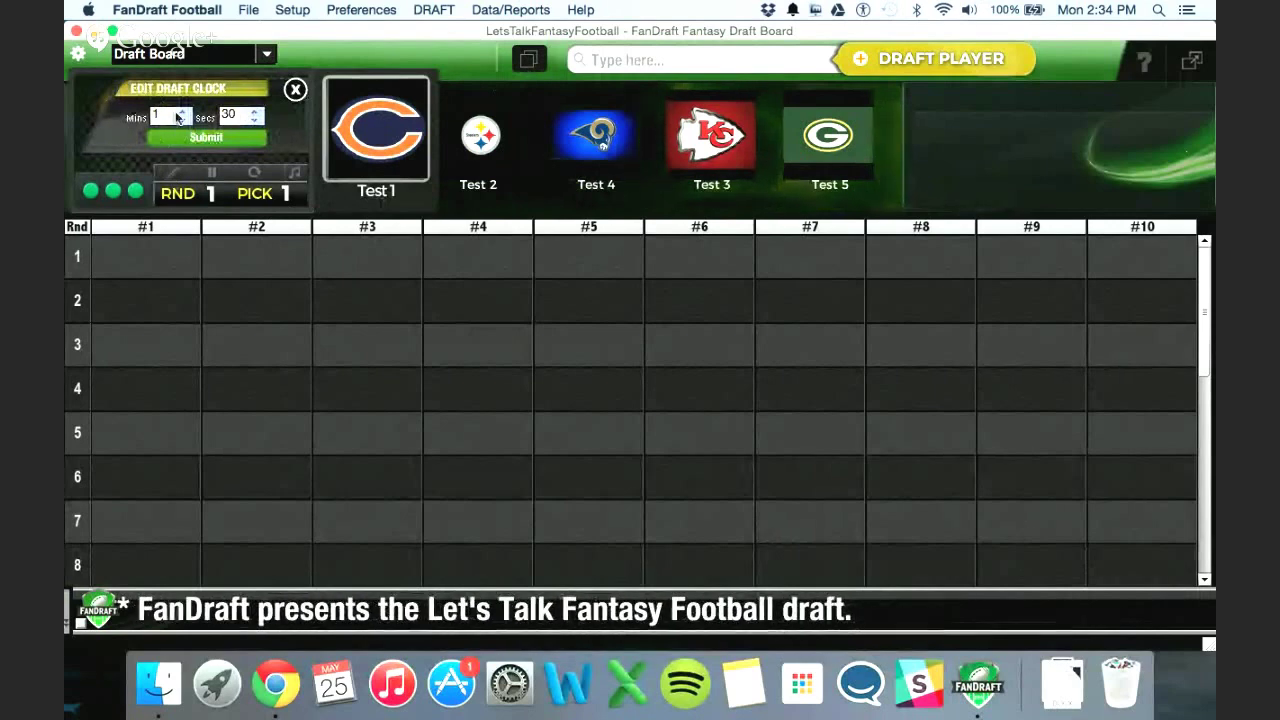
pyautogui.click(295, 89)
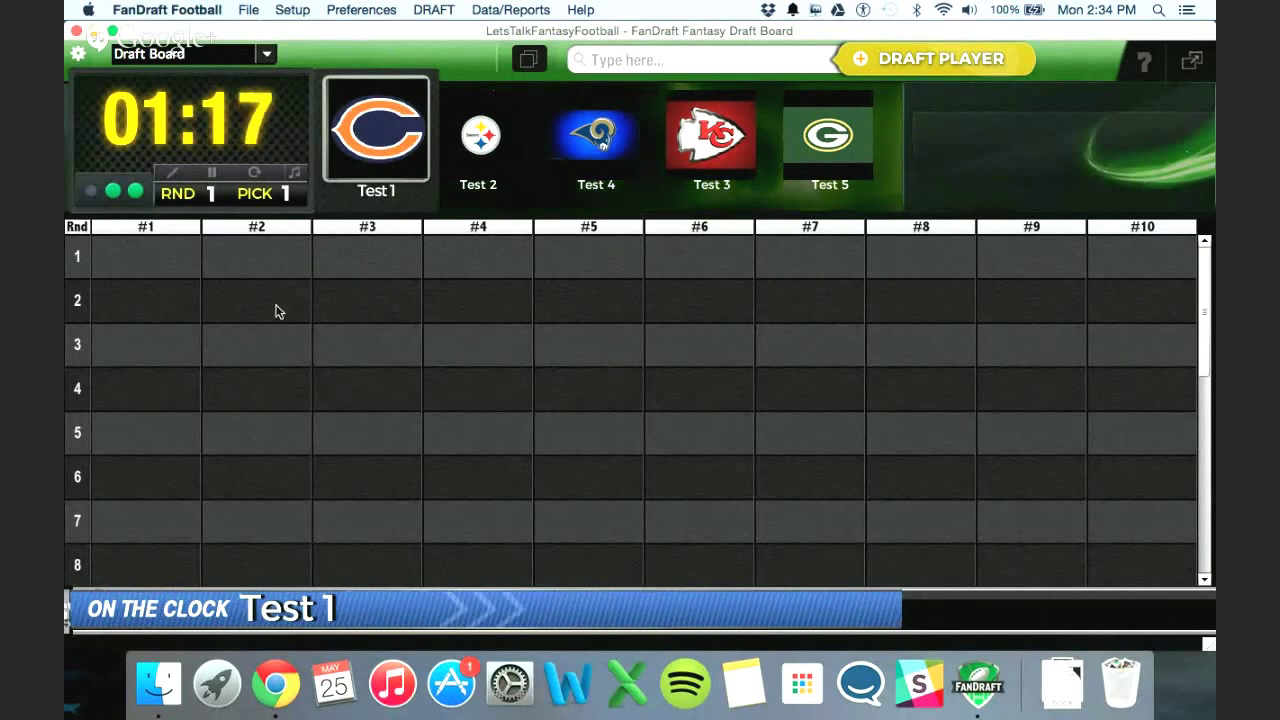
pyautogui.click(211, 176)
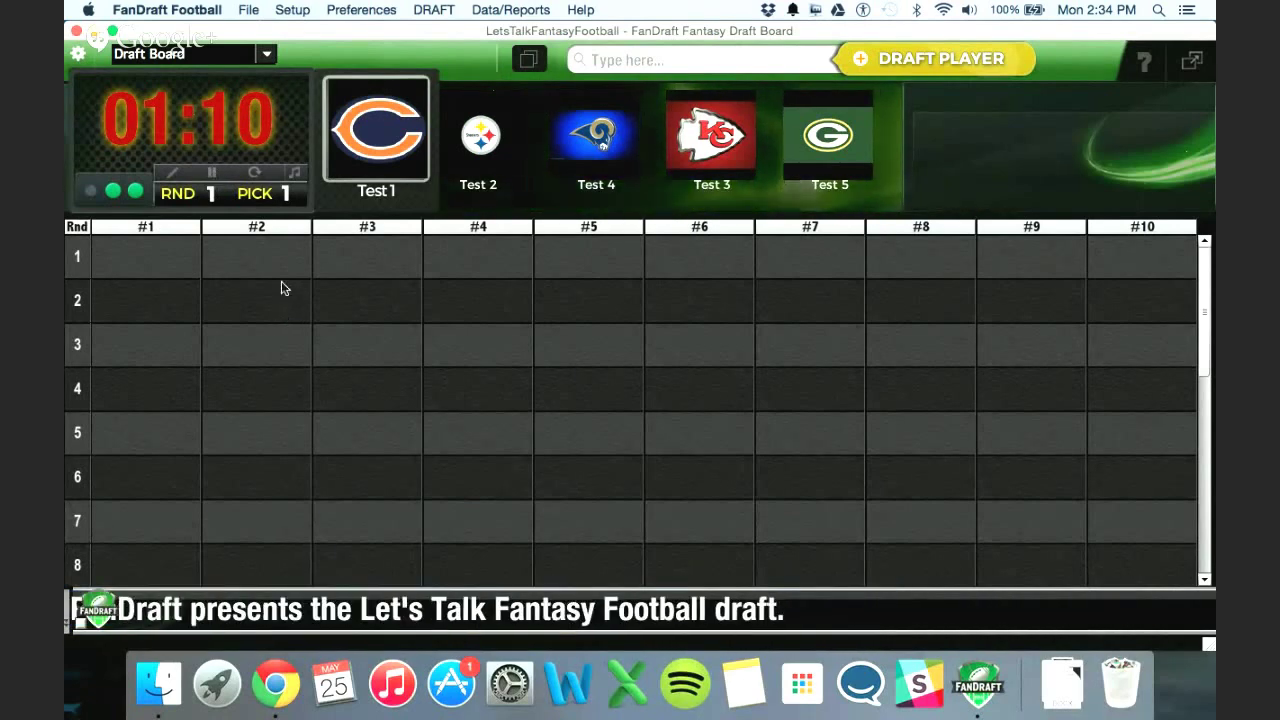
pyautogui.click(210, 178)
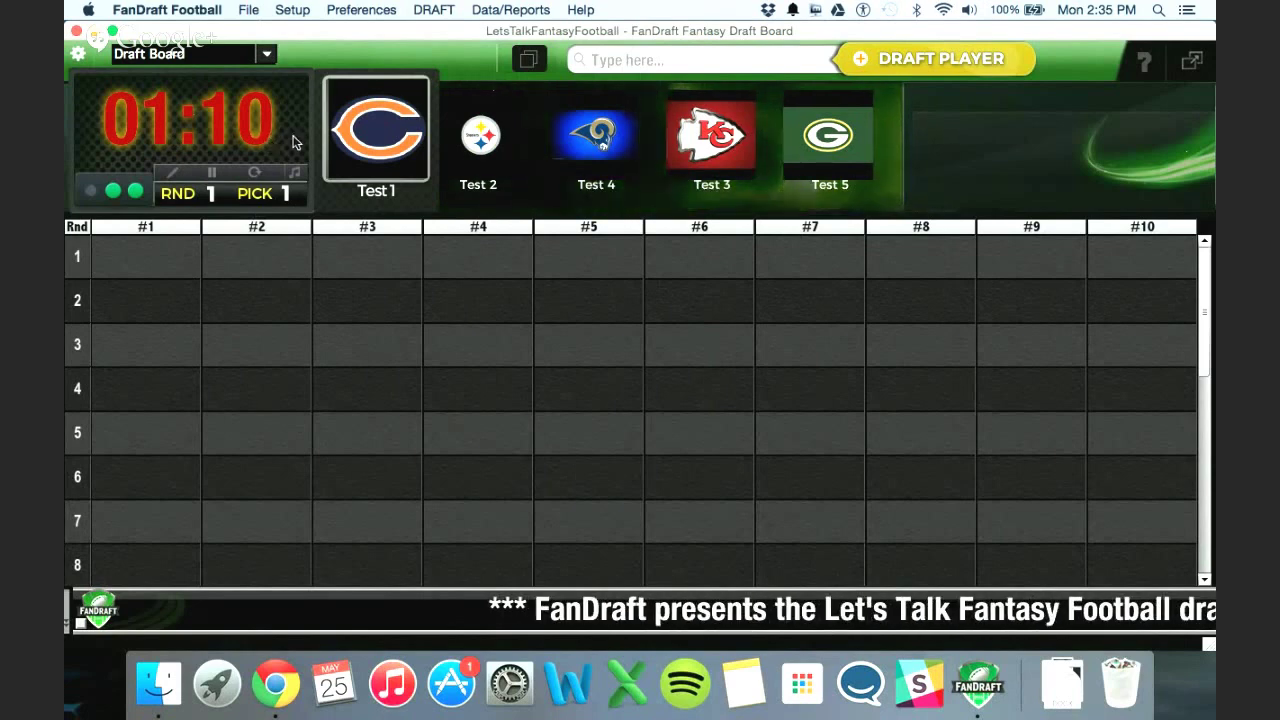
pyautogui.click(211, 174)
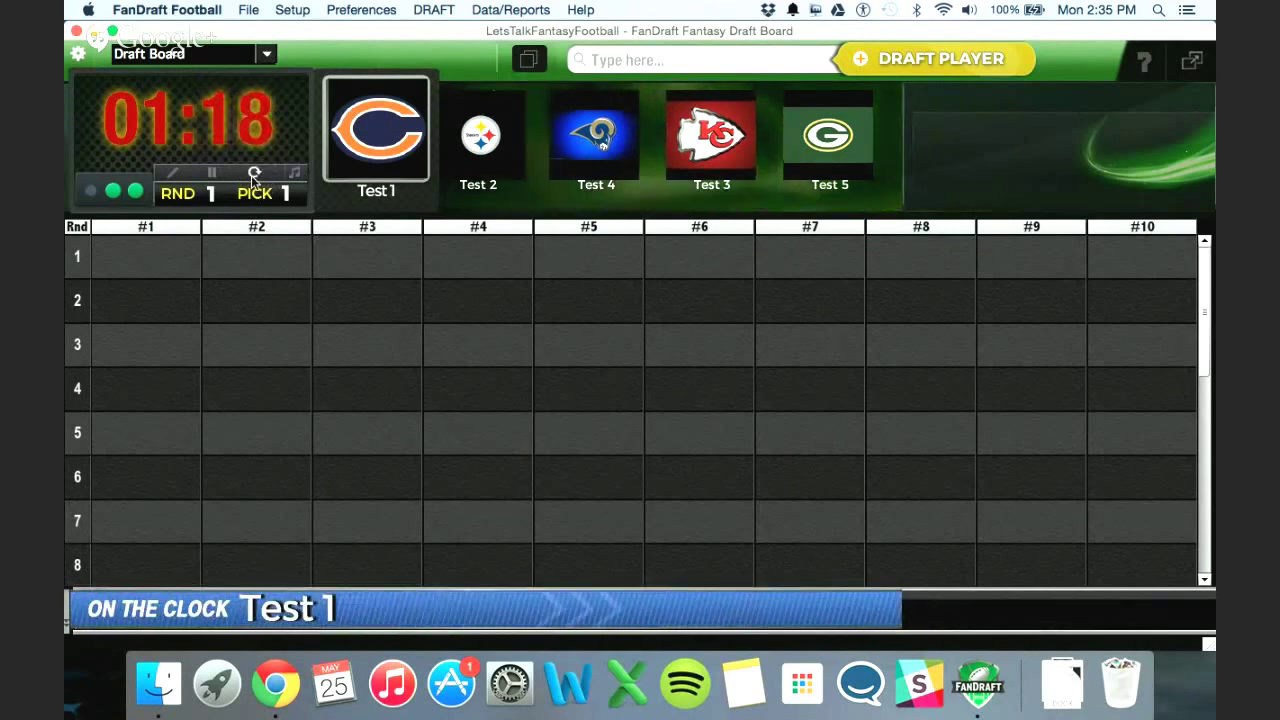
# Step: Check the team and all-team audio controls, close them and turn on the Voice Announcer
pyautogui.click(294, 175)
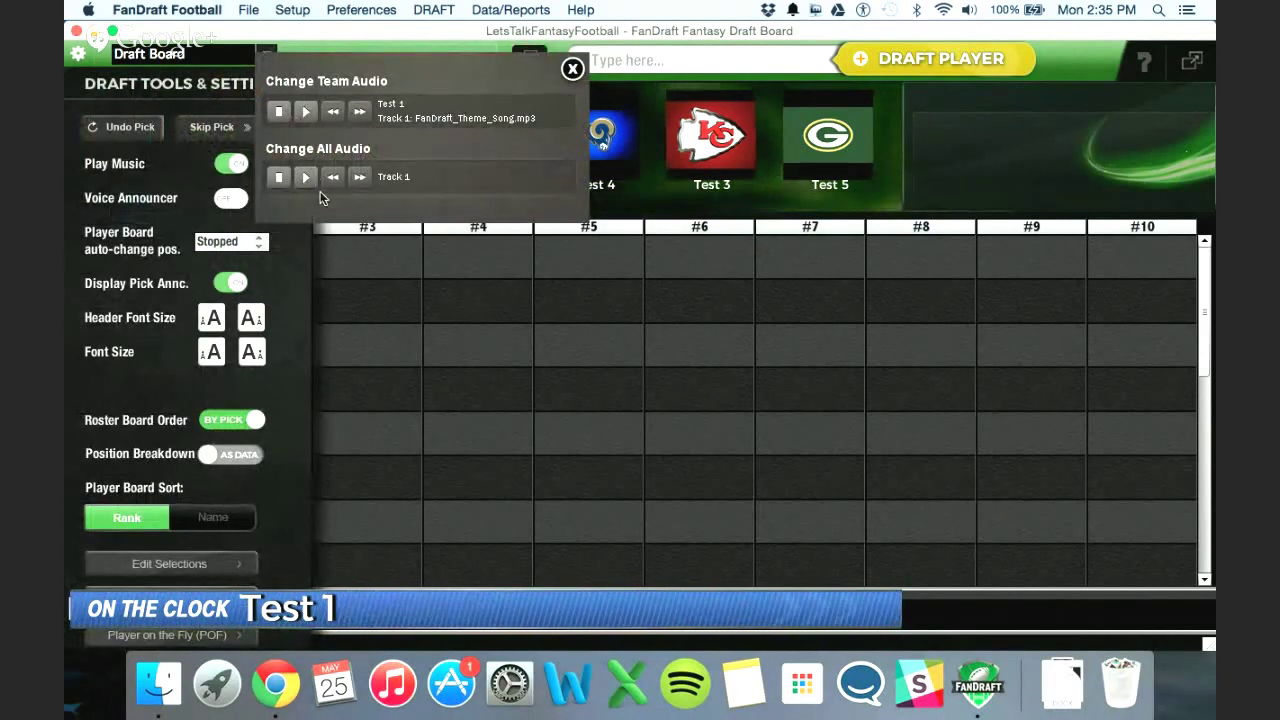
pyautogui.click(572, 68)
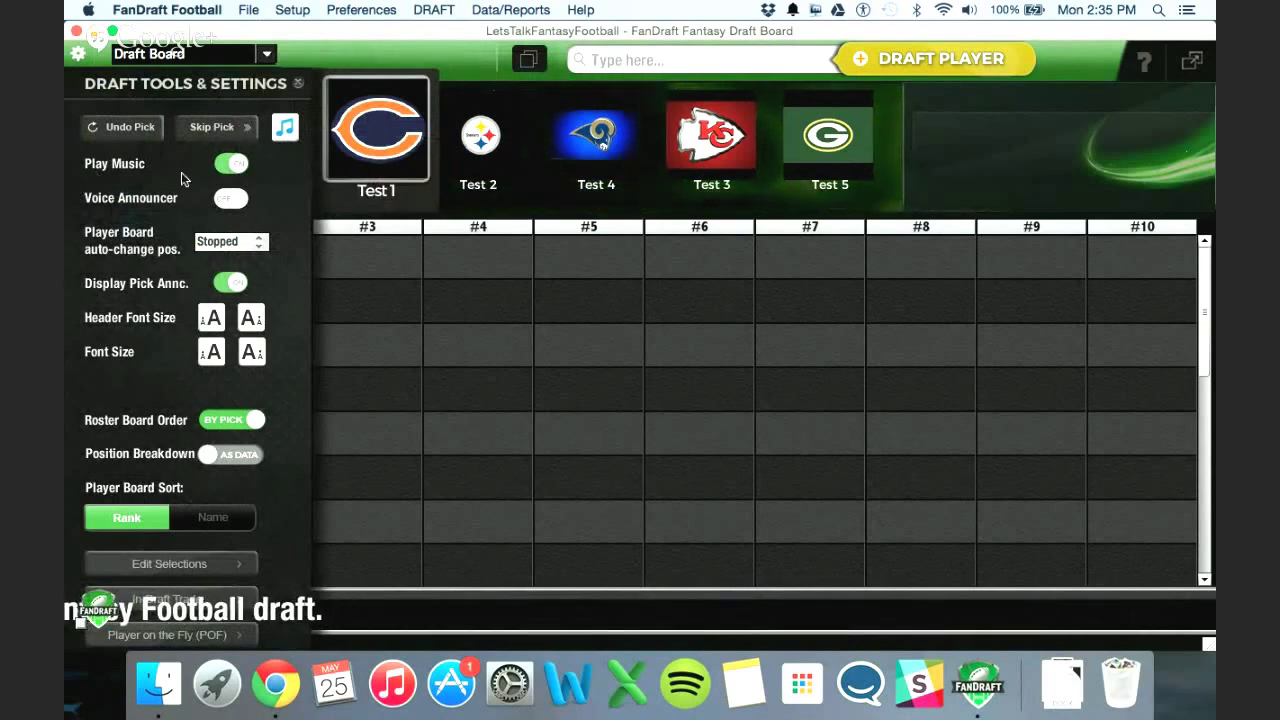
pyautogui.click(231, 198)
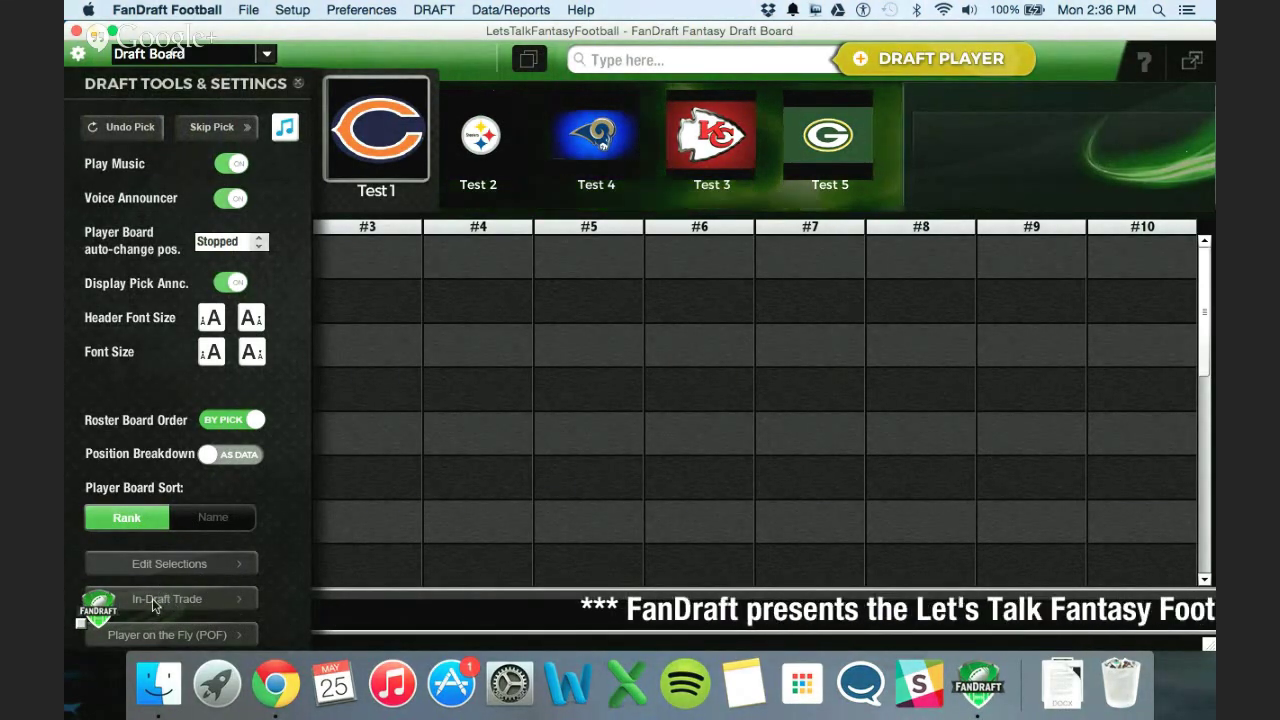
# Step: Set up an in-draft trade with Test 3 as the proposing team and Test 5 as the accepting team
pyautogui.click(228, 603)
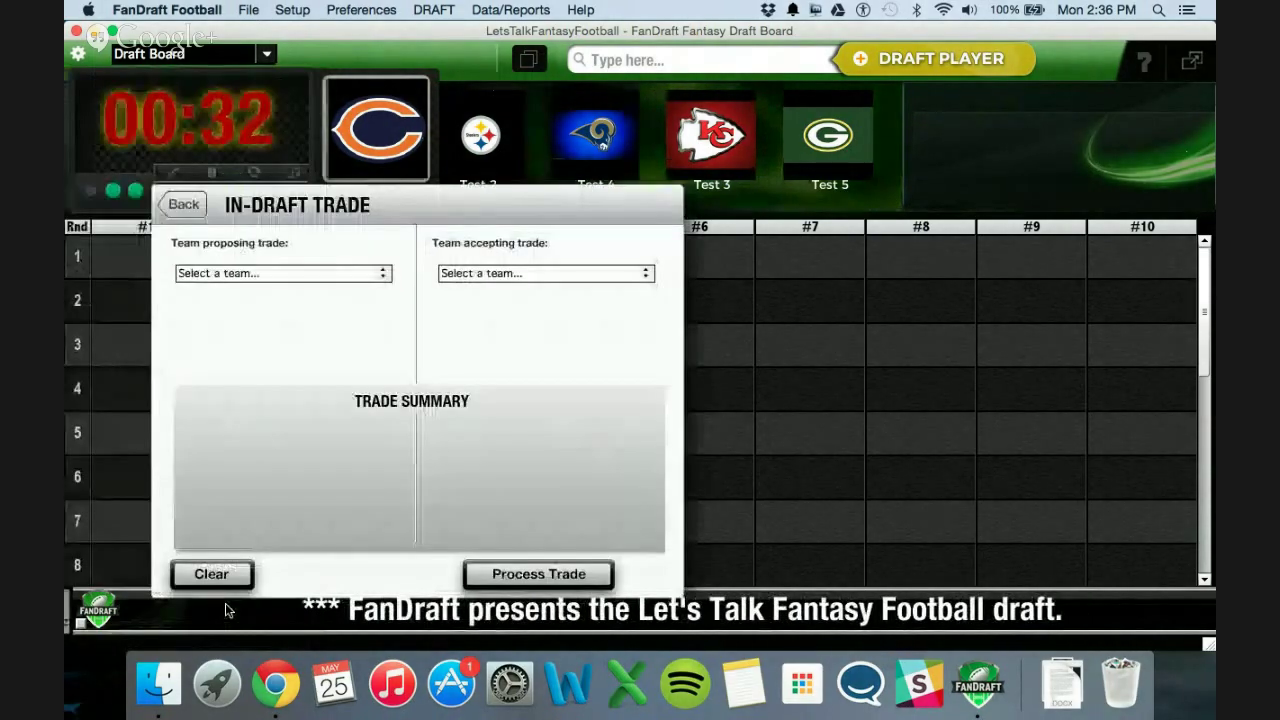
pyautogui.click(245, 276)
pyautogui.click(230, 302)
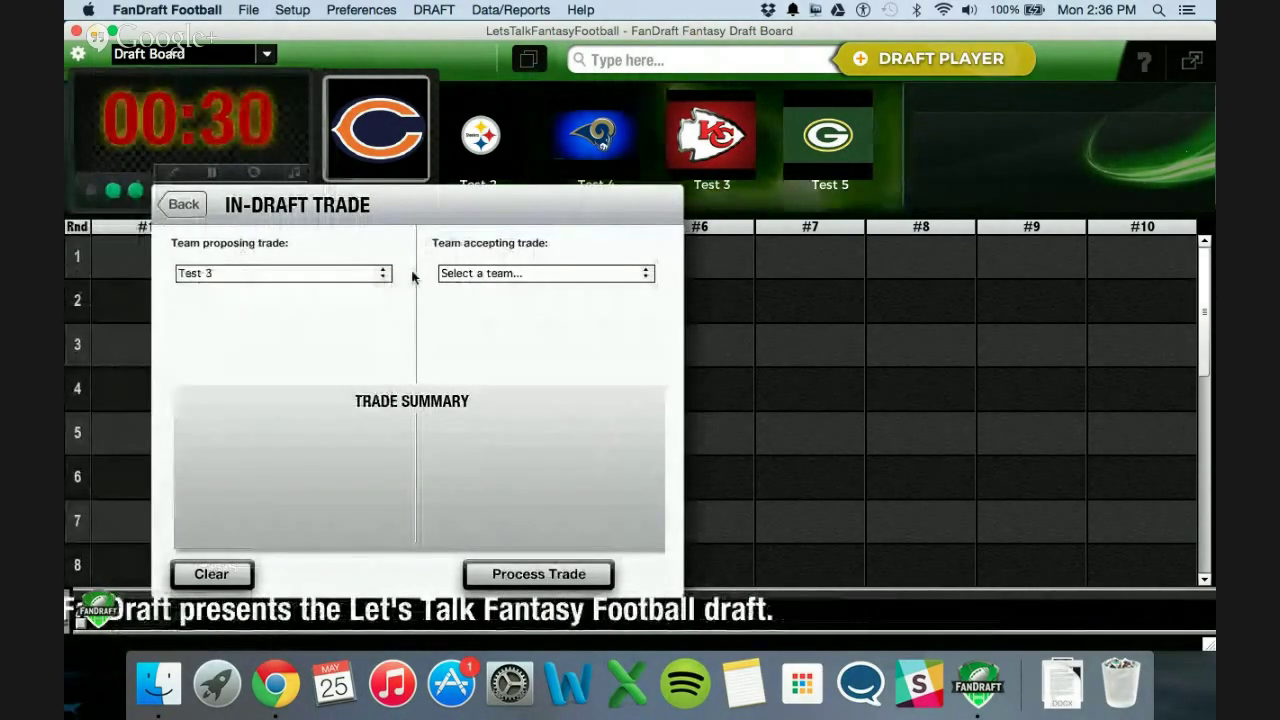
pyautogui.click(500, 273)
pyautogui.click(485, 330)
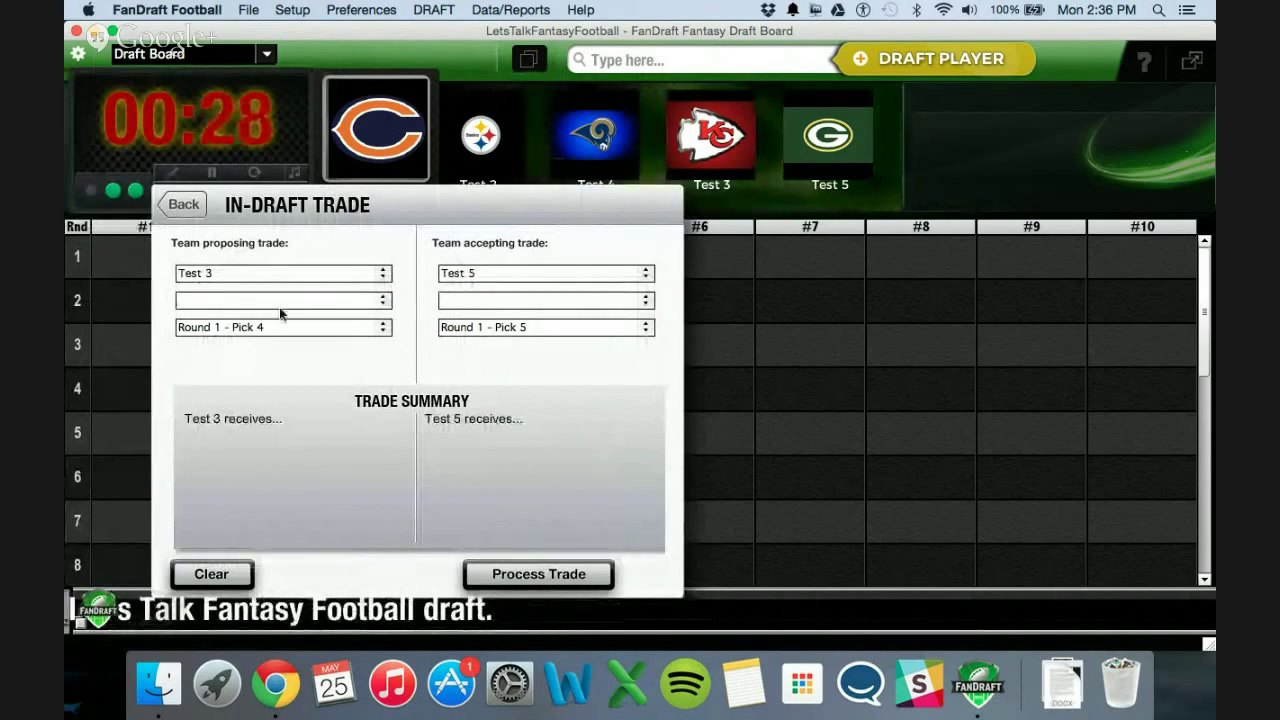
# Step: Add Test 3's Round 1 - Pick 4 and Test 5's Round 1 - Pick 5 to the trade summary
pyautogui.click(245, 327)
pyautogui.click(245, 328)
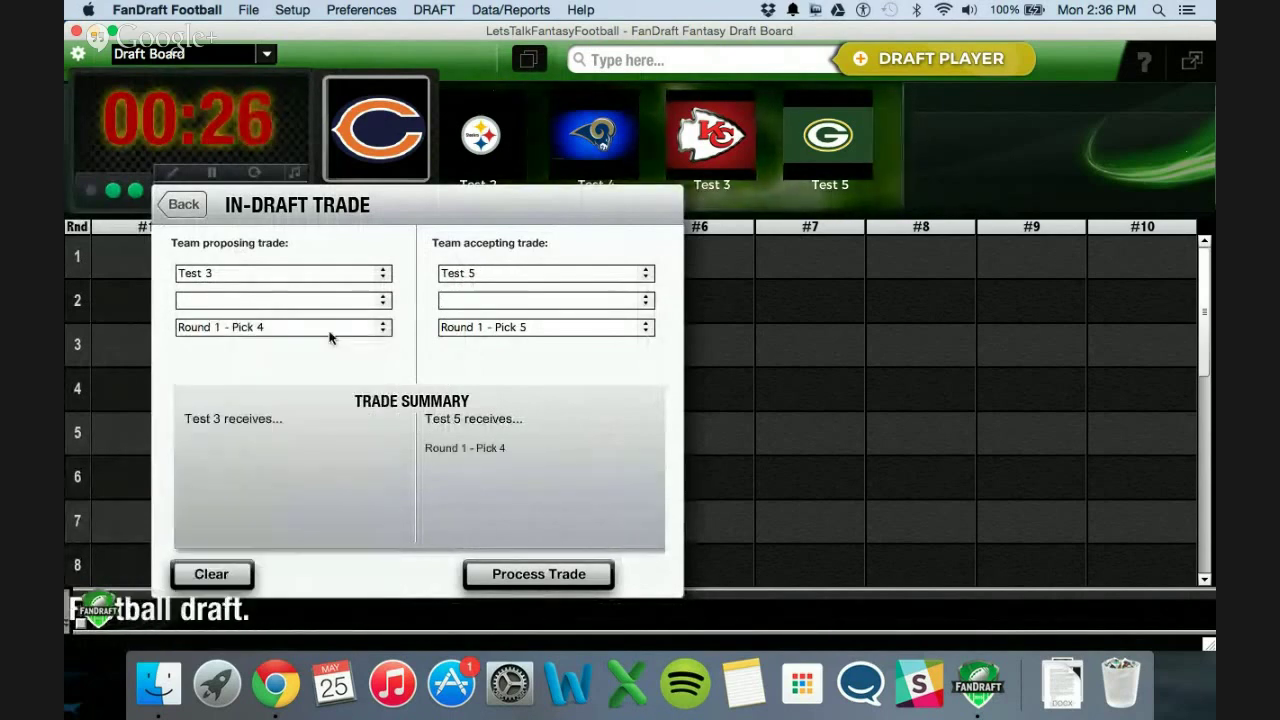
pyautogui.click(510, 330)
pyautogui.click(510, 332)
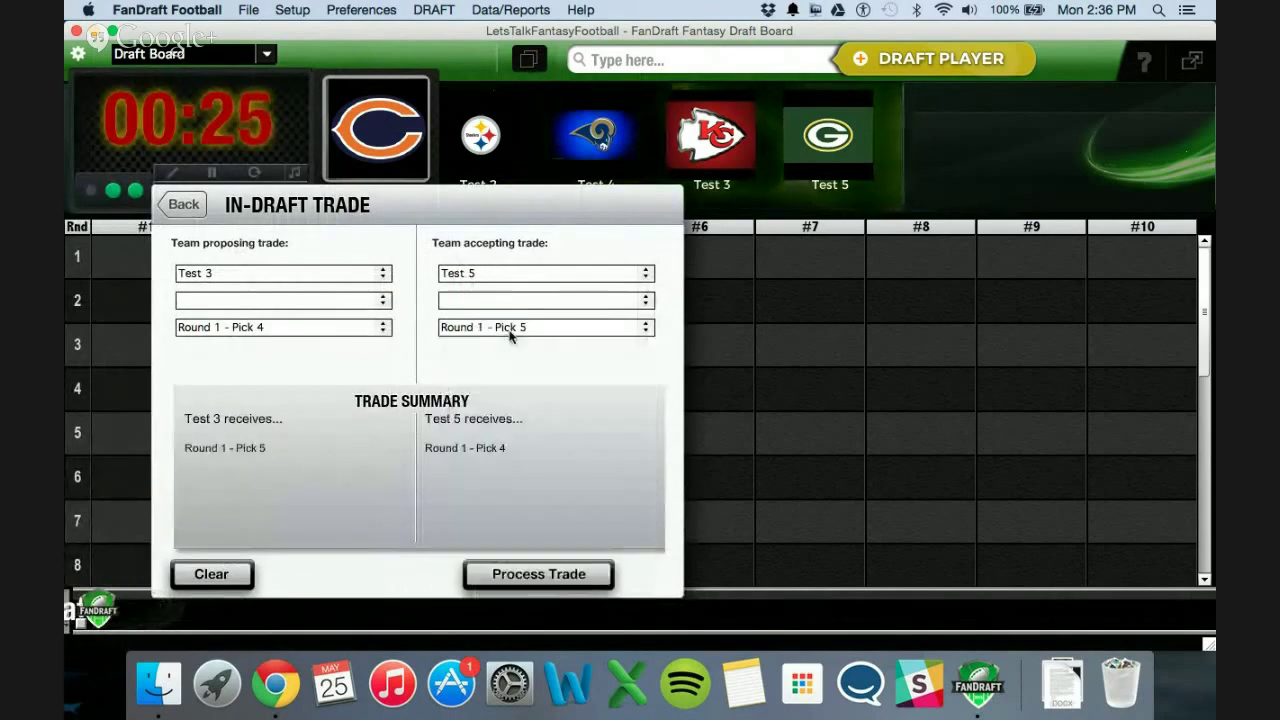
# Step: Add Test 3's Round 2 - Pick 8 and Test 5's Round 6 - Pick 6 to the trade and process it
pyautogui.click(275, 329)
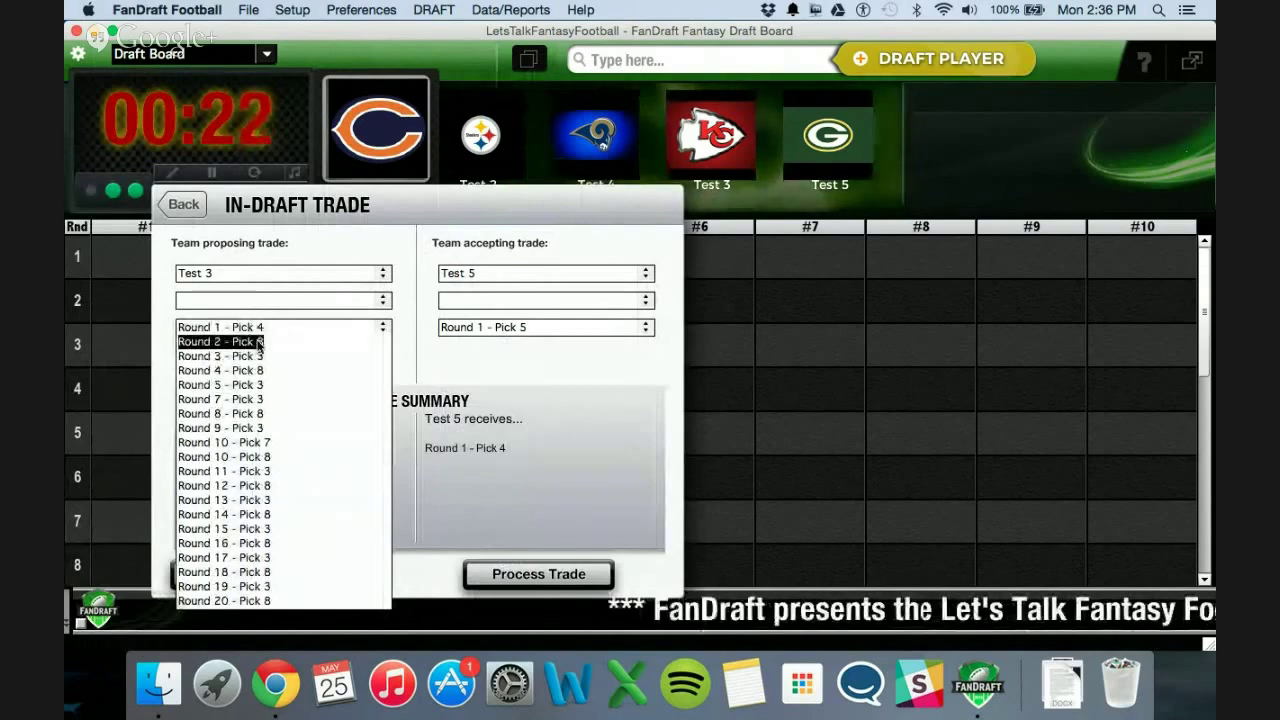
pyautogui.click(258, 343)
pyautogui.click(452, 329)
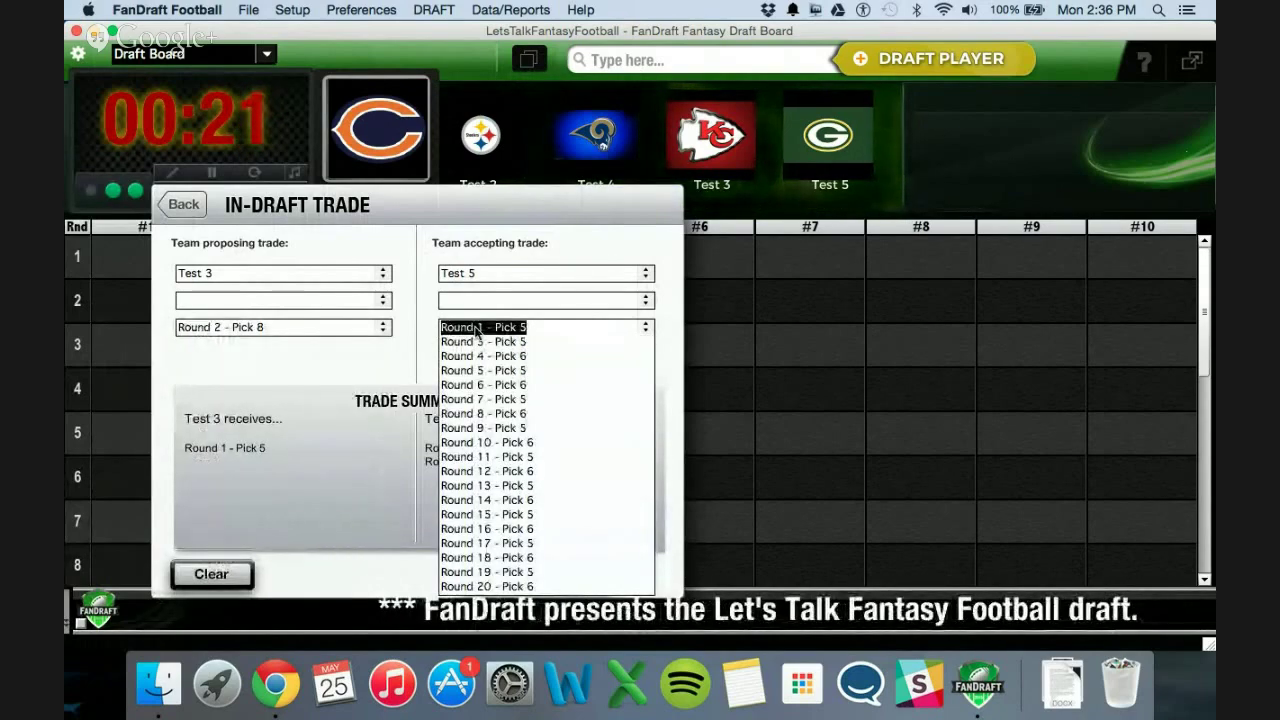
pyautogui.click(490, 384)
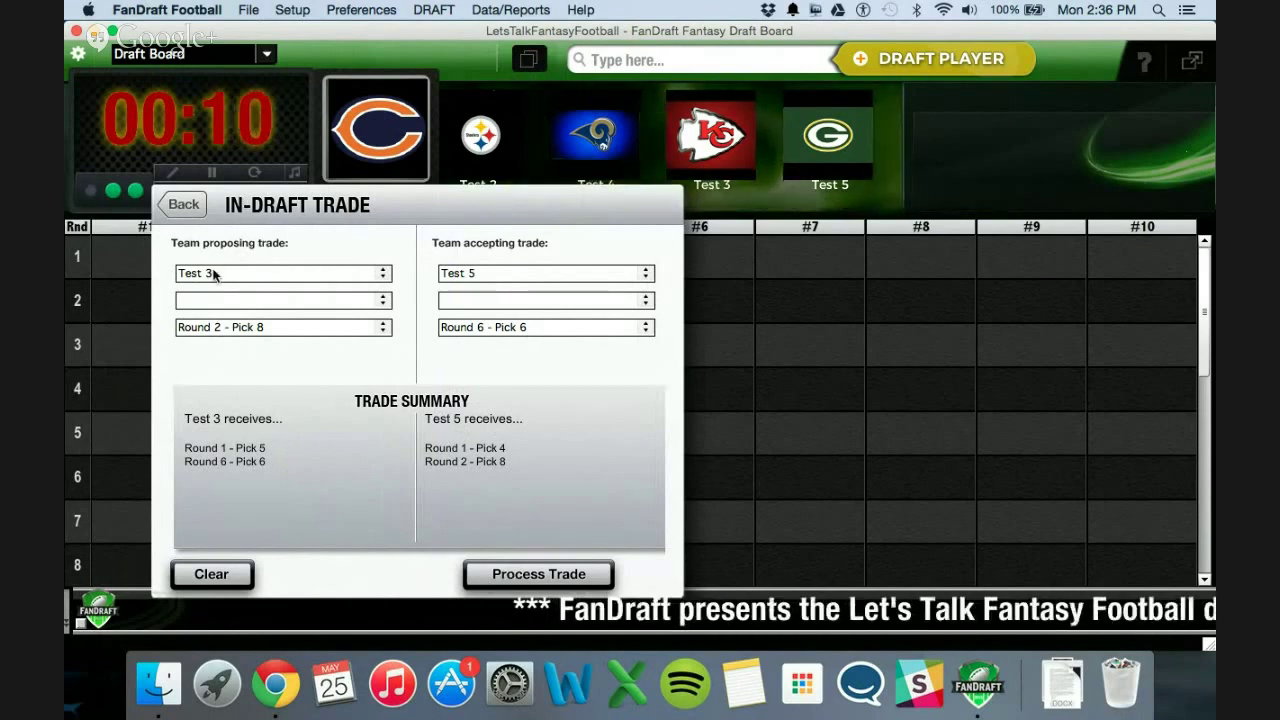
pyautogui.click(523, 572)
pyautogui.click(798, 226)
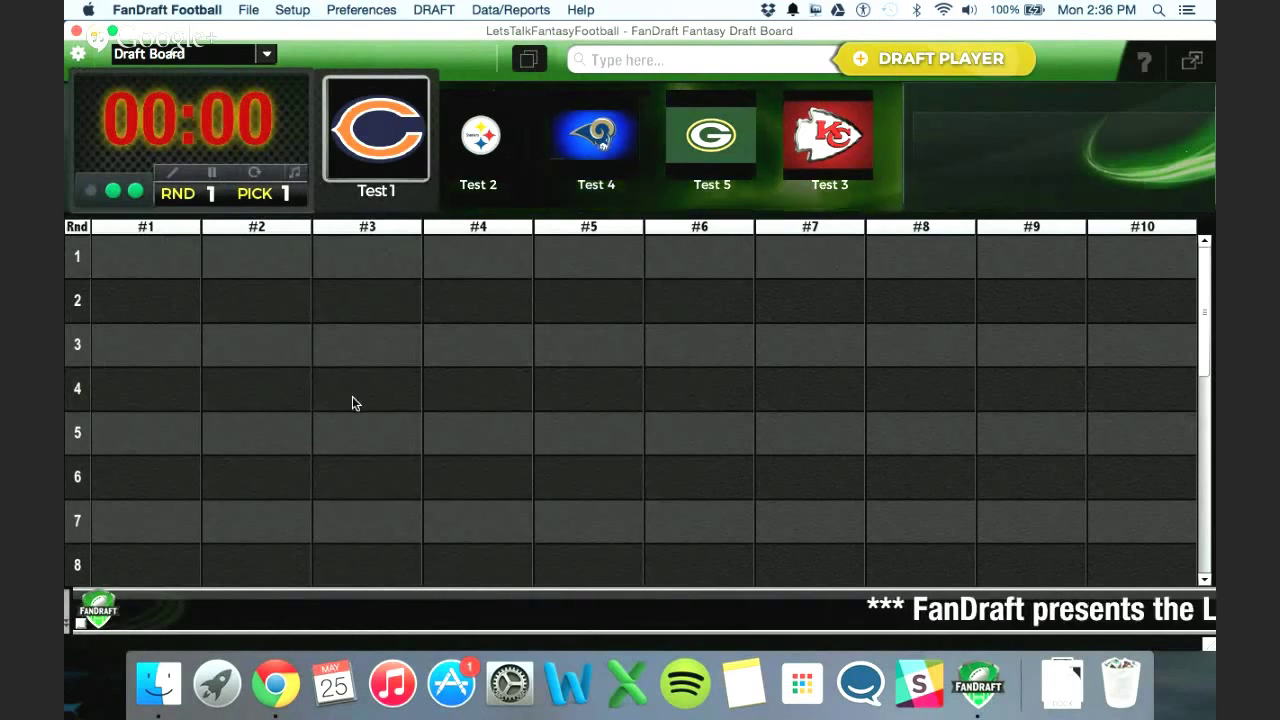
# Step: Search the players for "bell" and draft Le'Veon Bell (RB, PIT) as Test 1's first-round pick
pyautogui.click(649, 60)
pyautogui.write('bell')
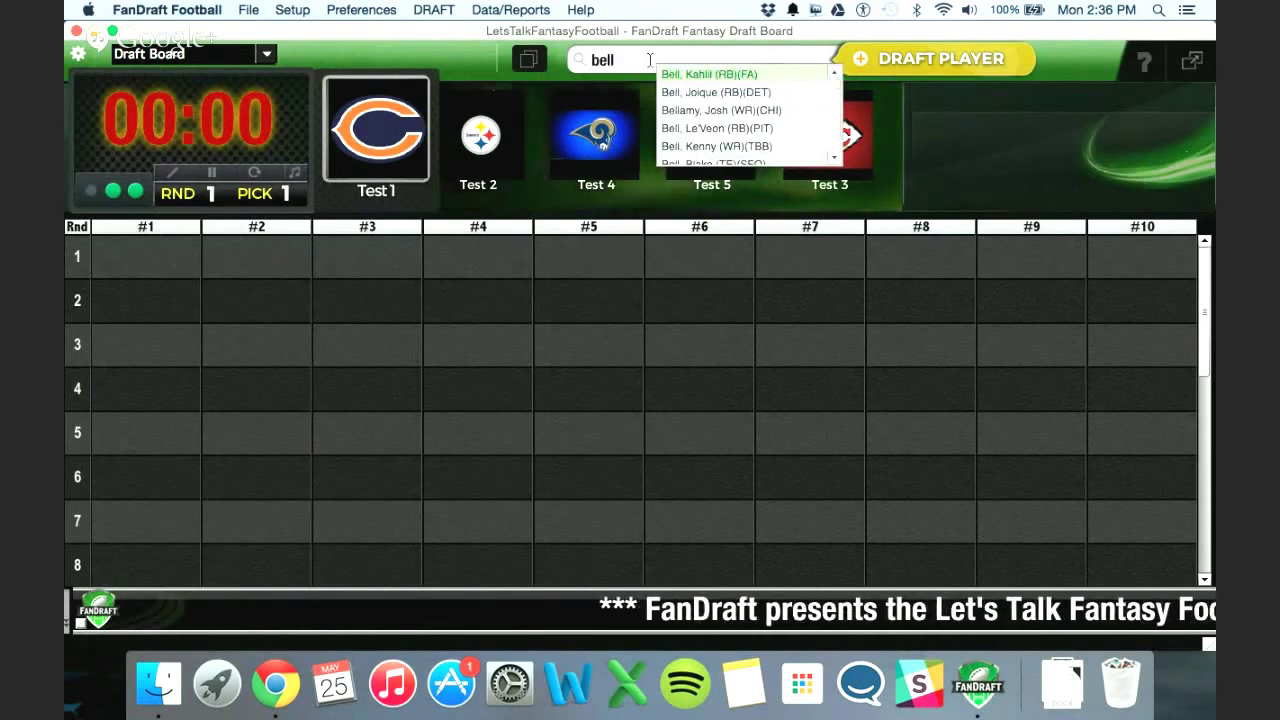
pyautogui.click(698, 128)
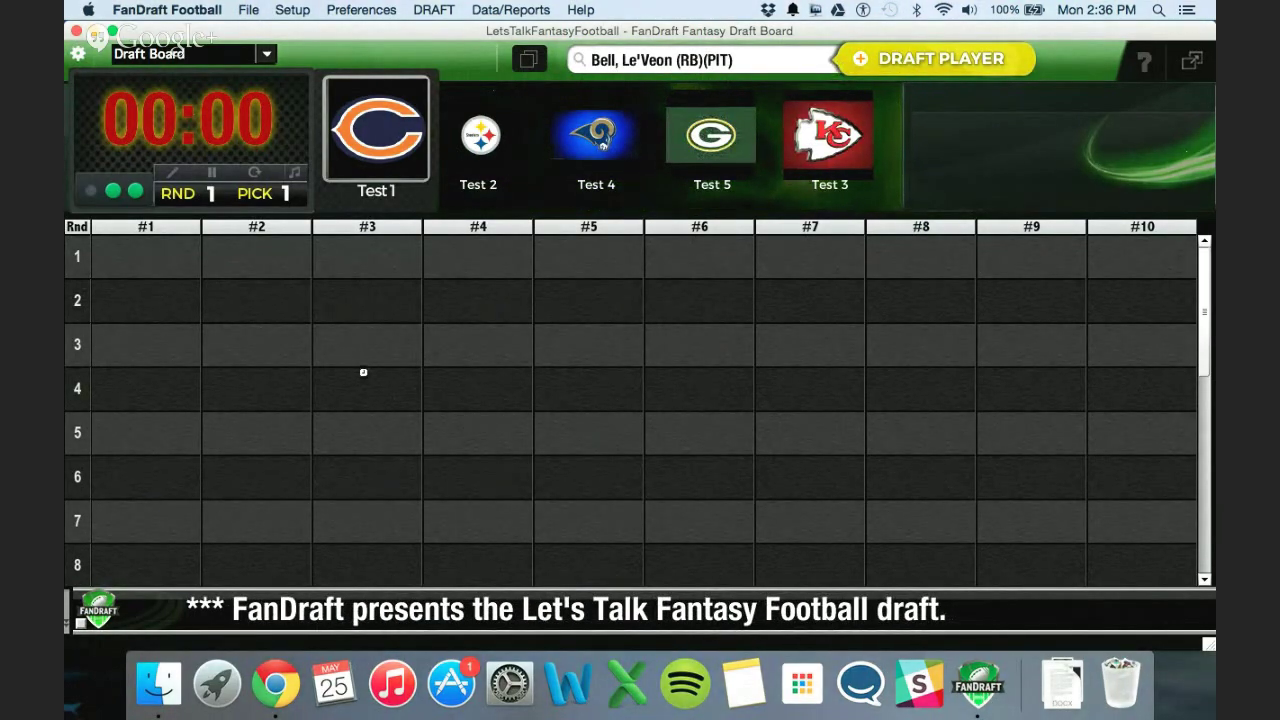
pyautogui.press('Return')
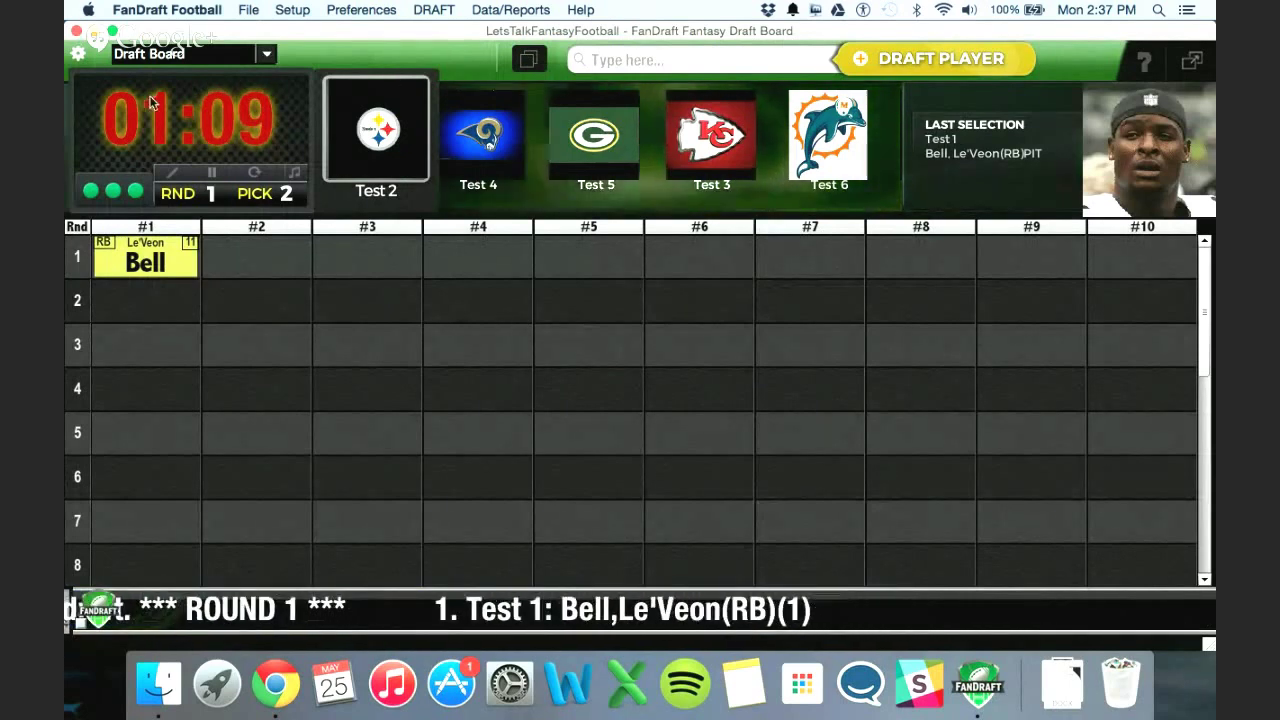
# Step: Open the Edit Selections list from the draft tools to review the drafted picks
pyautogui.click(79, 55)
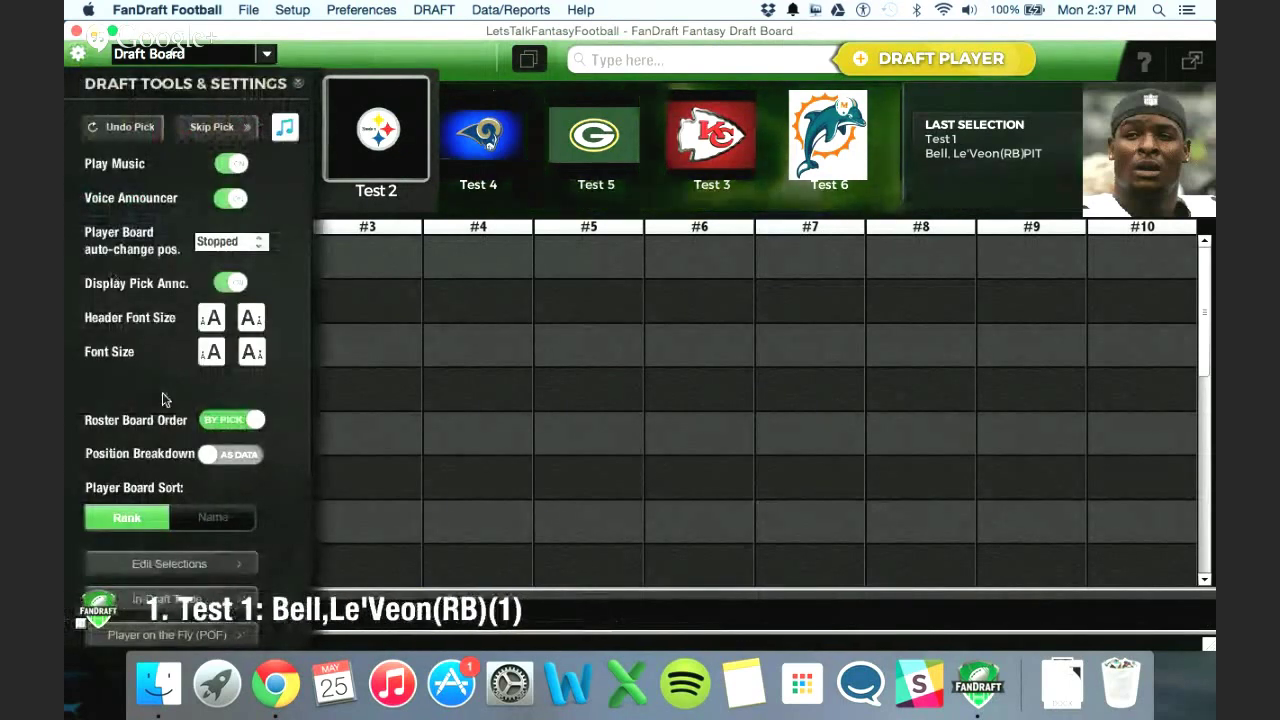
pyautogui.click(197, 565)
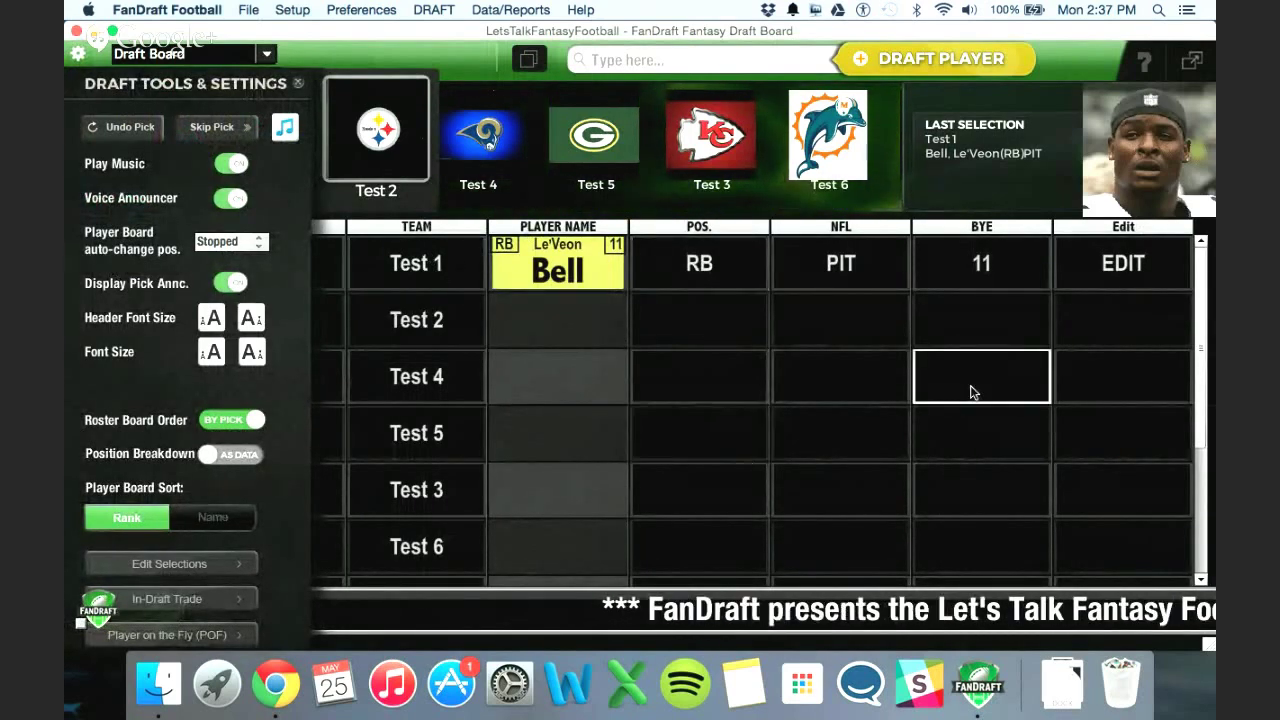
pyautogui.click(162, 602)
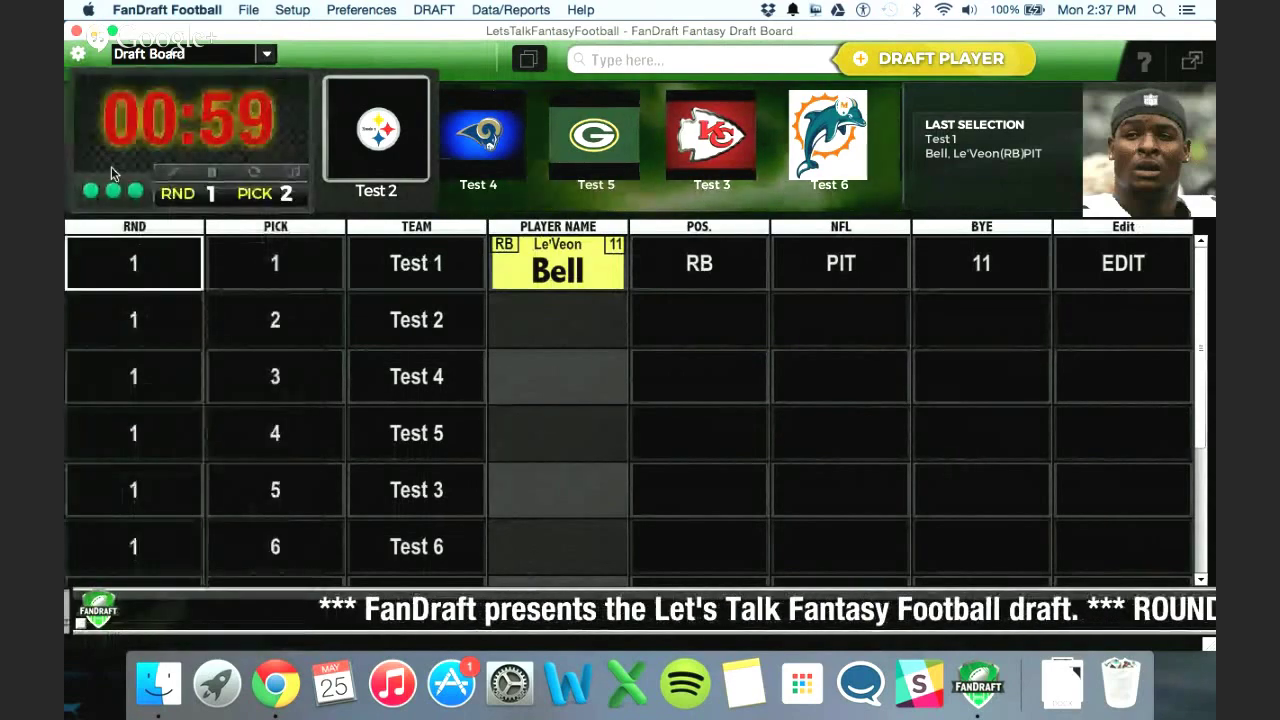
# Step: View the Player on the Fly form from the draft tools and close it along with the tools
pyautogui.click(78, 60)
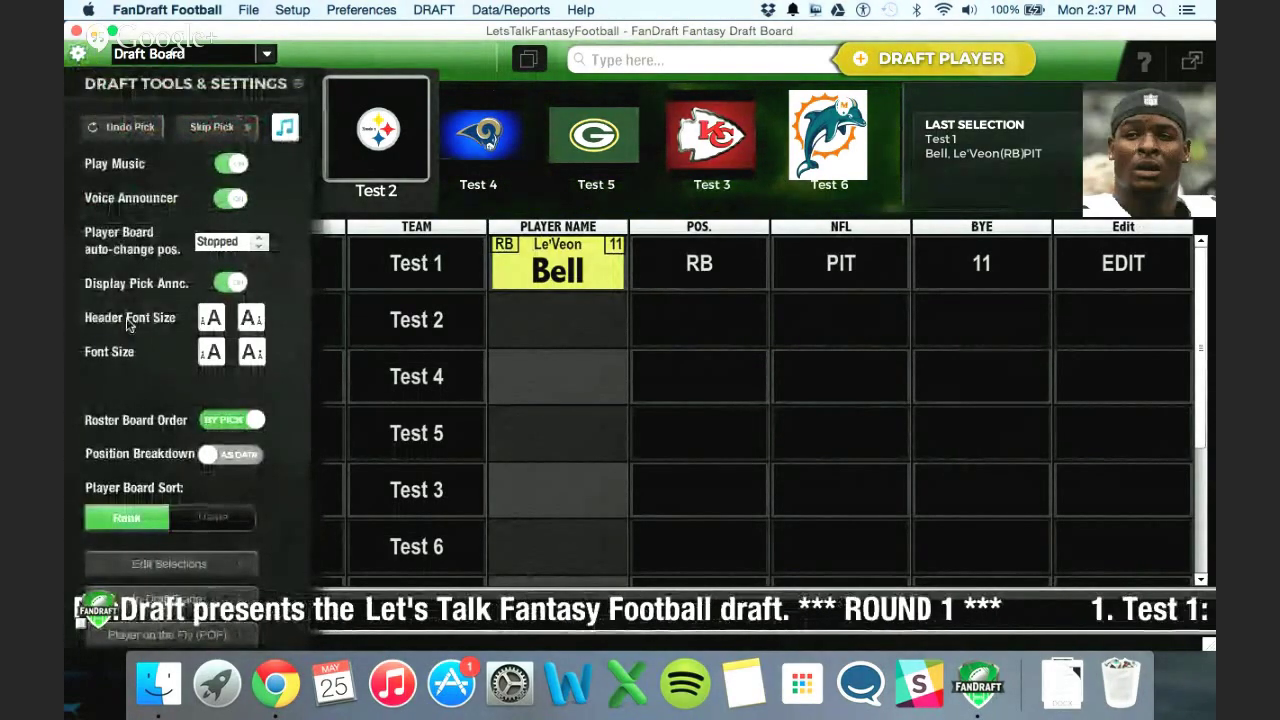
pyautogui.click(167, 634)
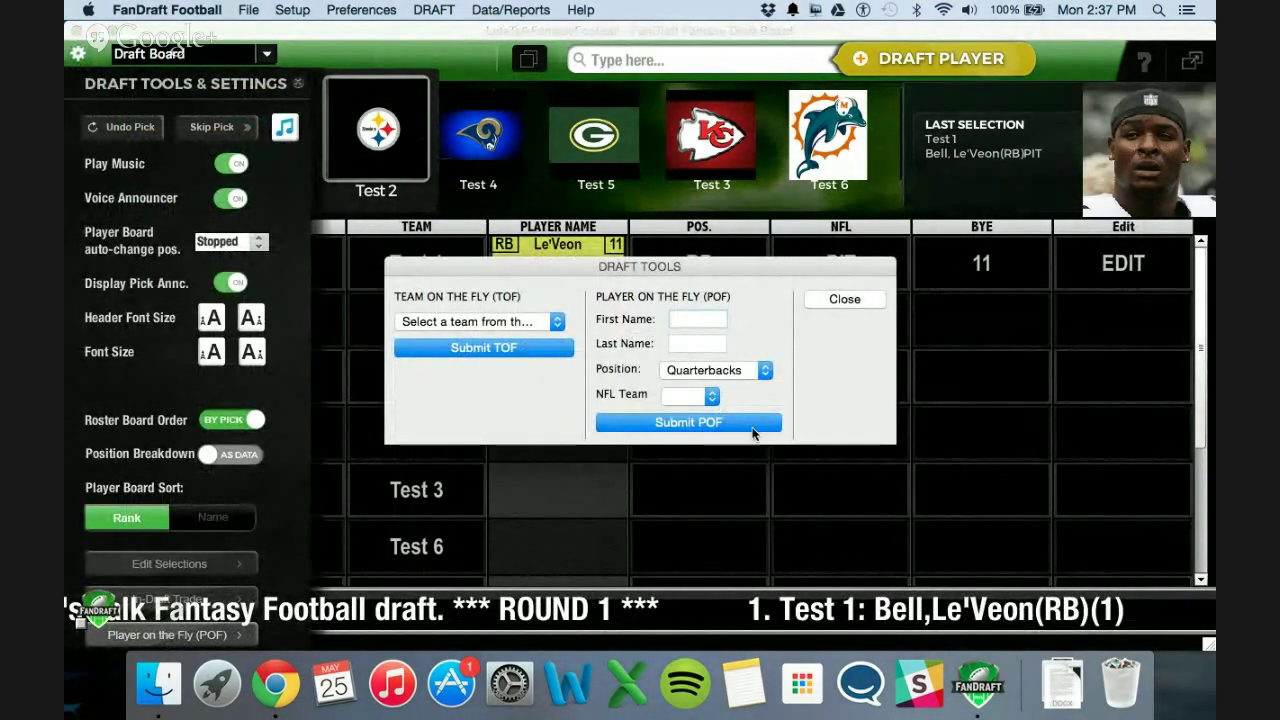
pyautogui.click(838, 299)
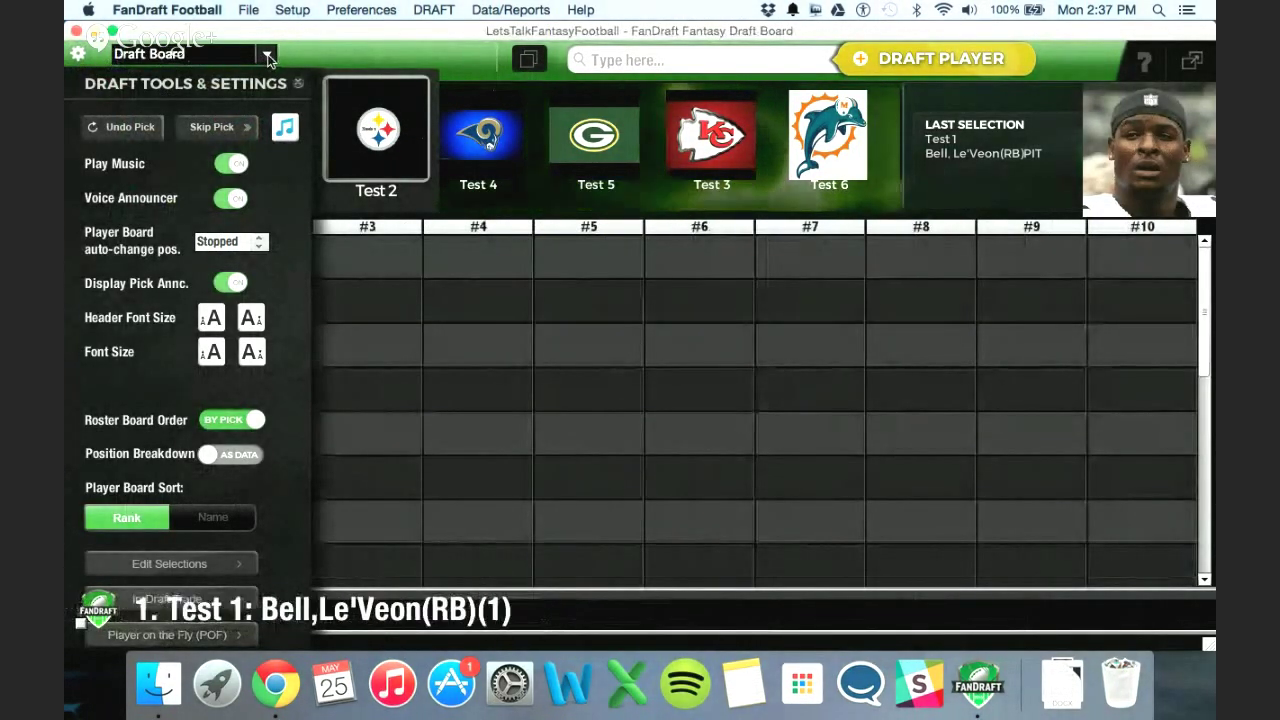
pyautogui.click(297, 86)
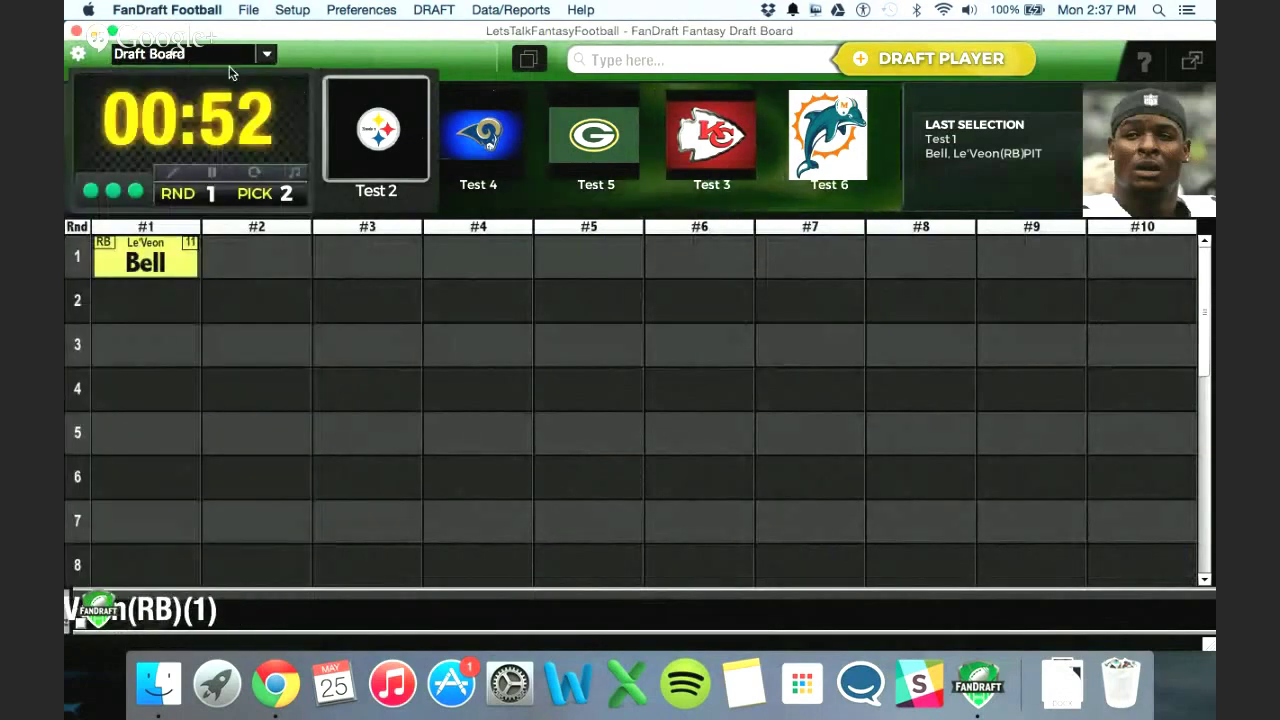
# Step: Show the running backs on the Player Board and draft Jamaal Charles as Test 2's first-round pick
pyautogui.click(267, 56)
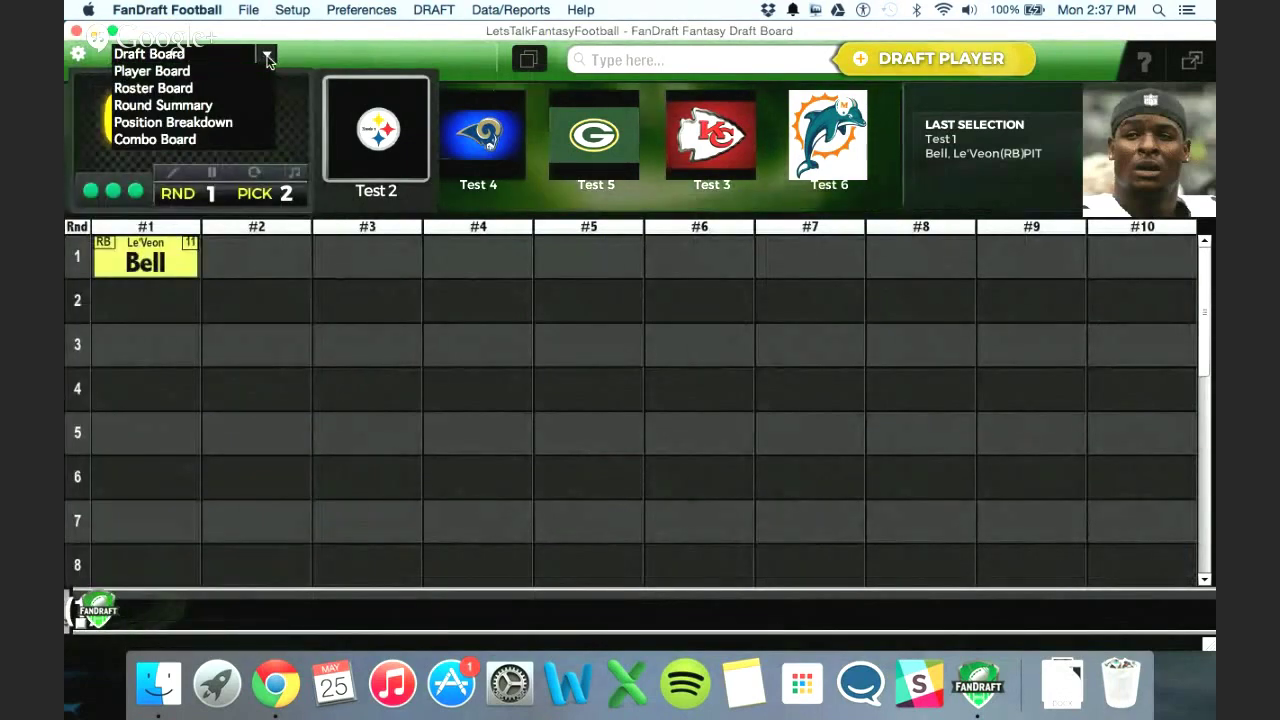
pyautogui.click(169, 72)
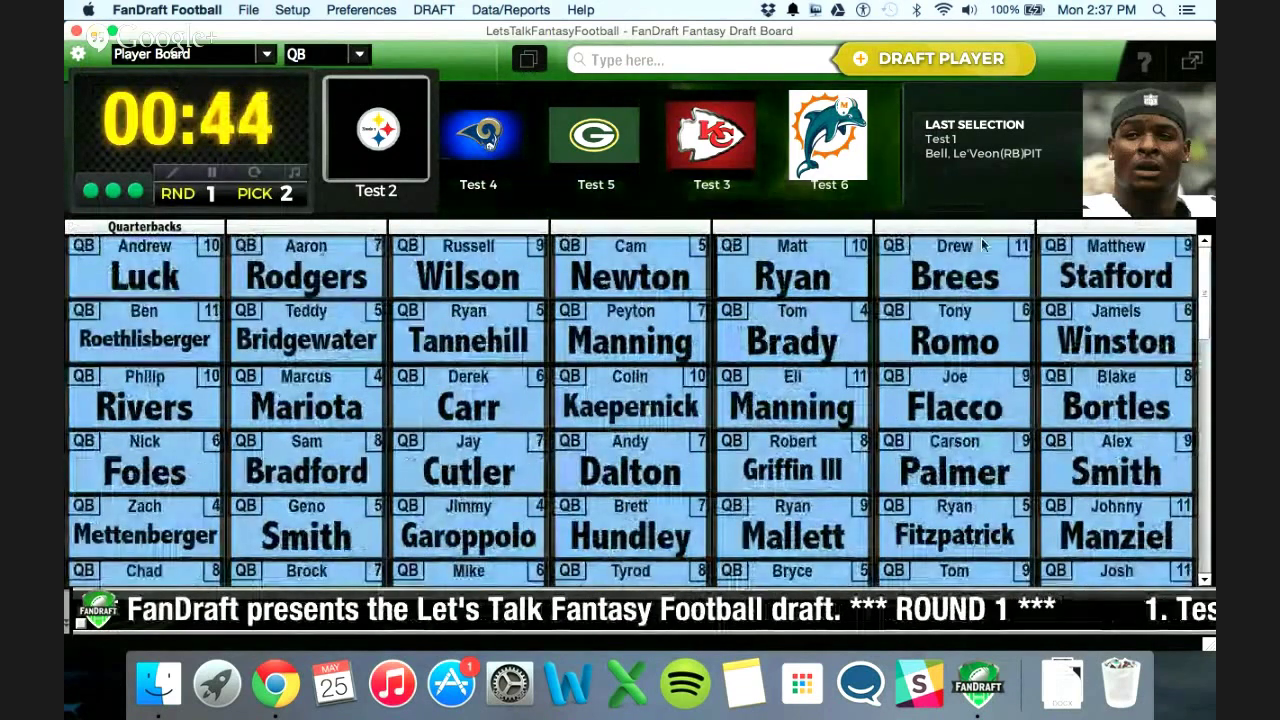
pyautogui.click(310, 55)
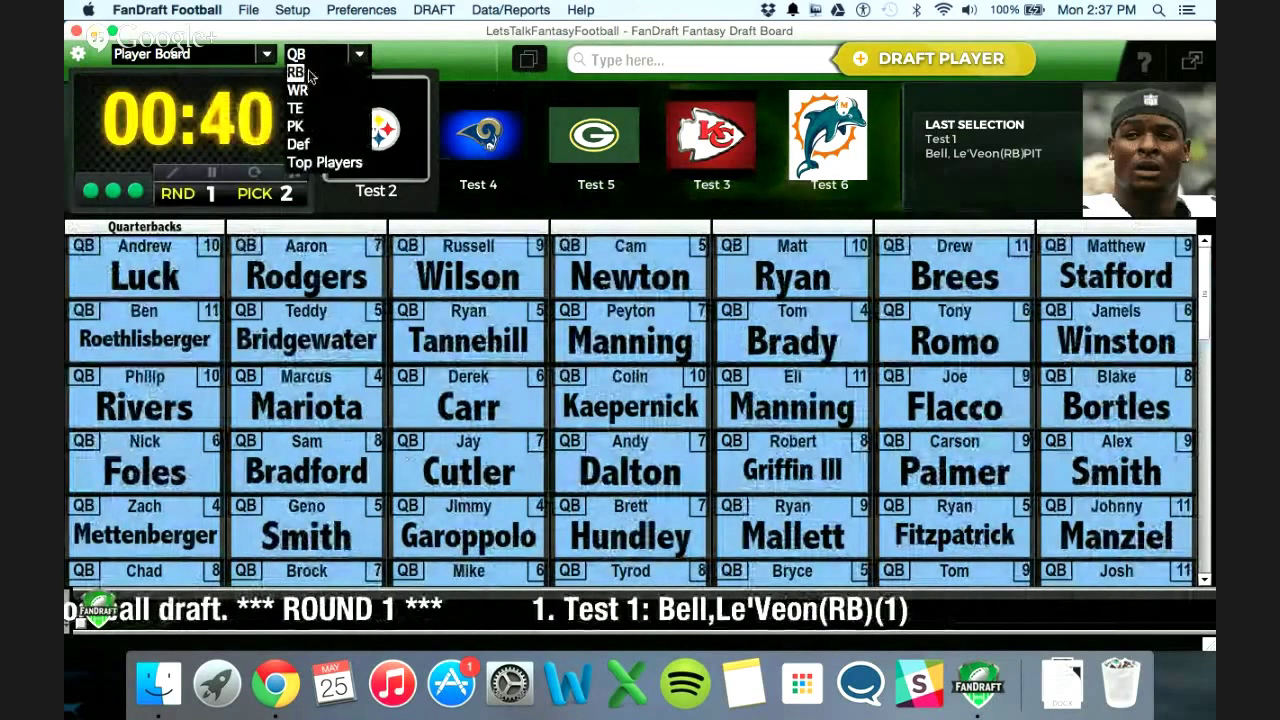
pyautogui.click(296, 72)
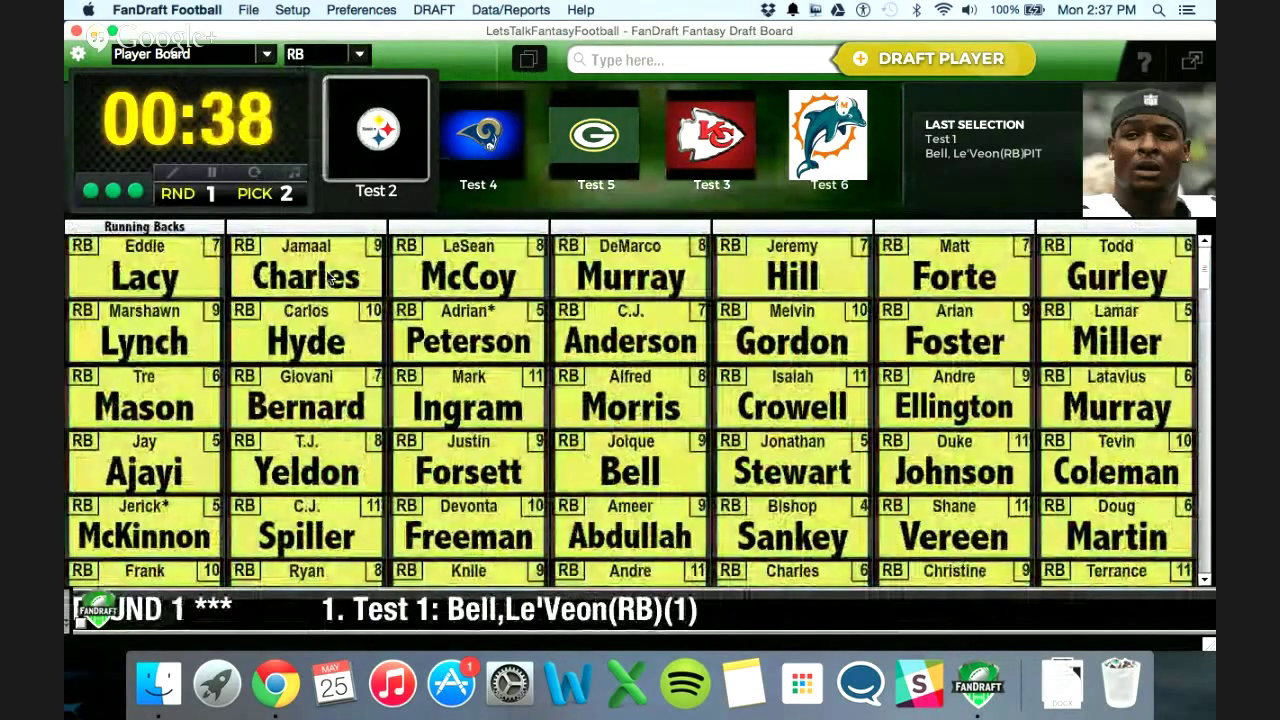
pyautogui.click(298, 297)
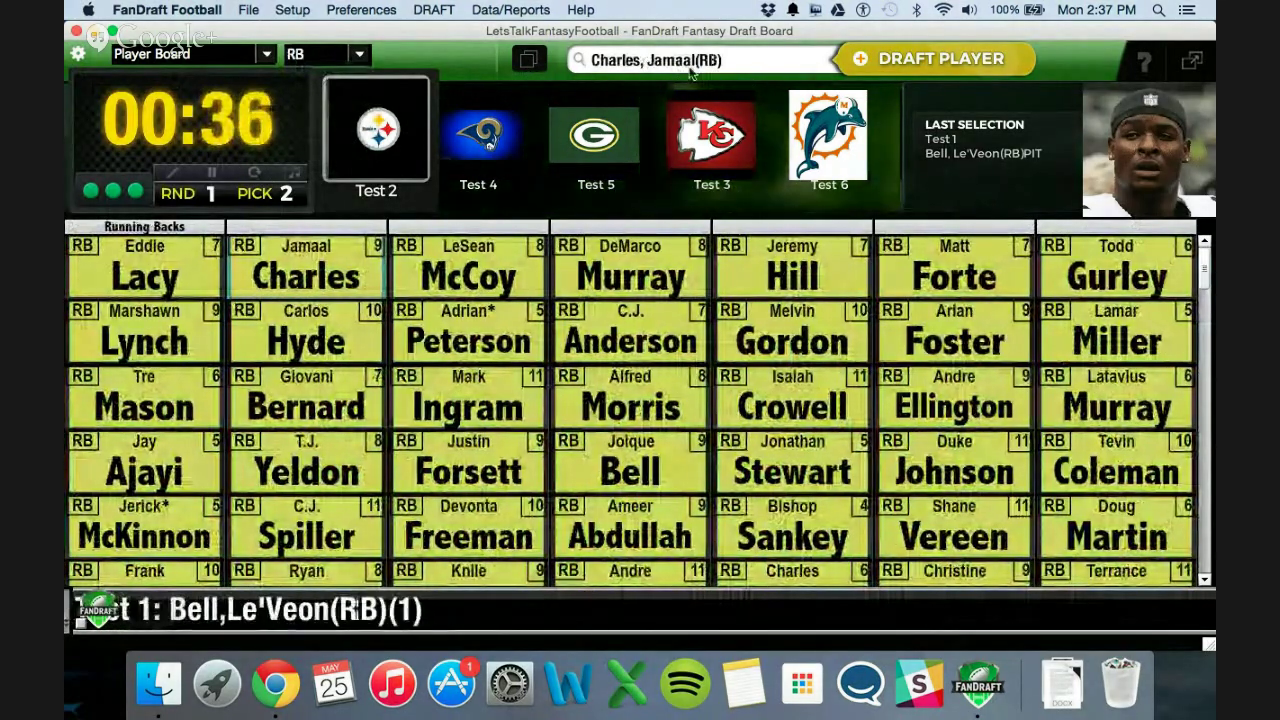
pyautogui.click(940, 58)
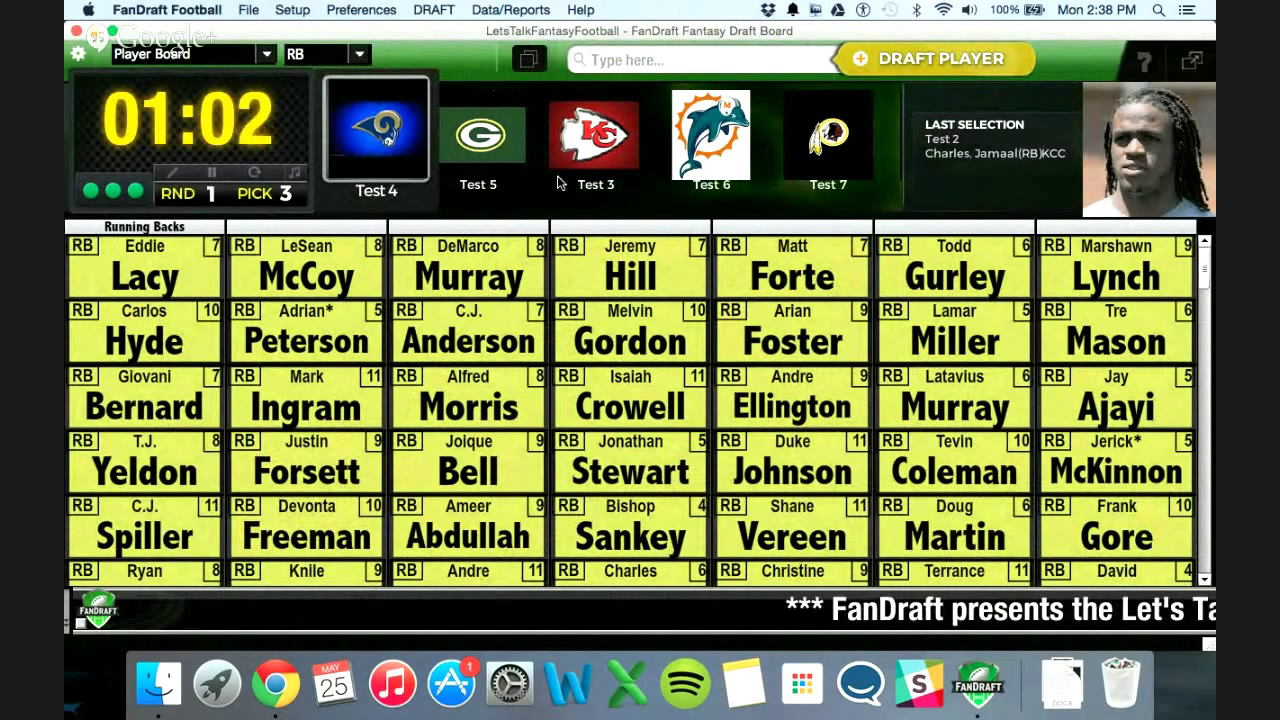
# Step: View the Round Summary, Position Breakdown and Combo Board, and return to the Draft Board
pyautogui.click(267, 54)
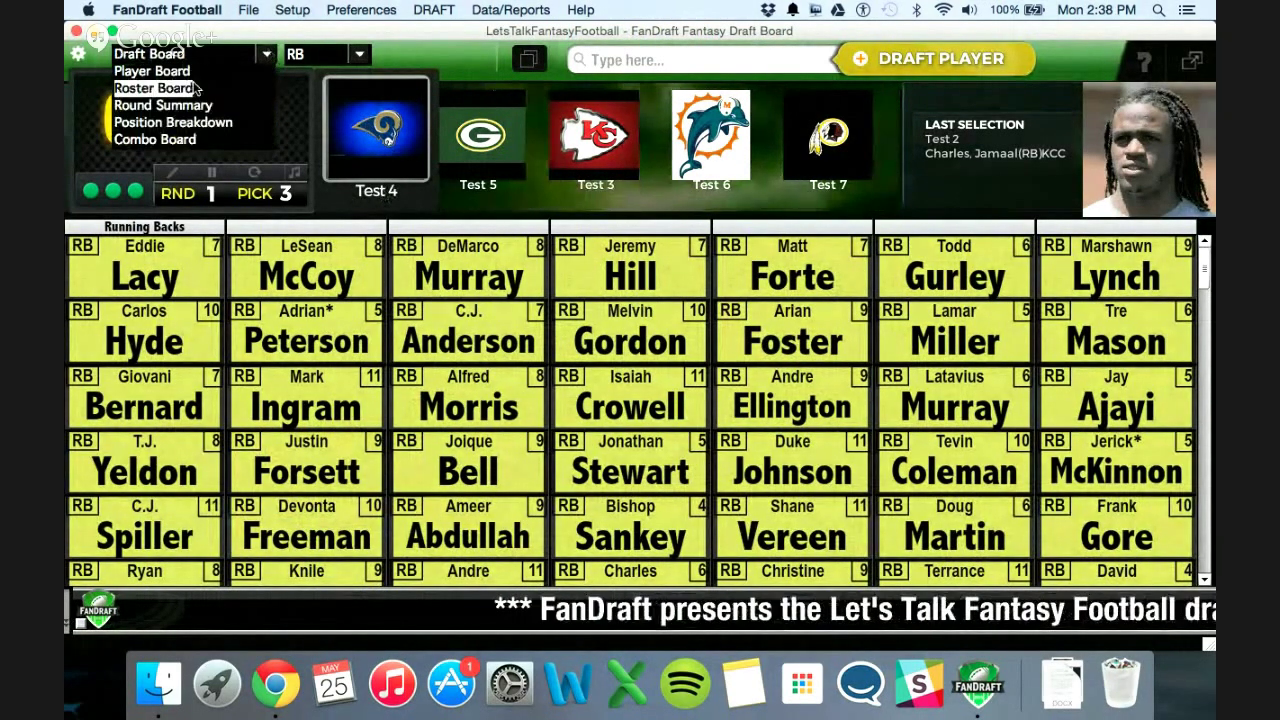
pyautogui.click(240, 105)
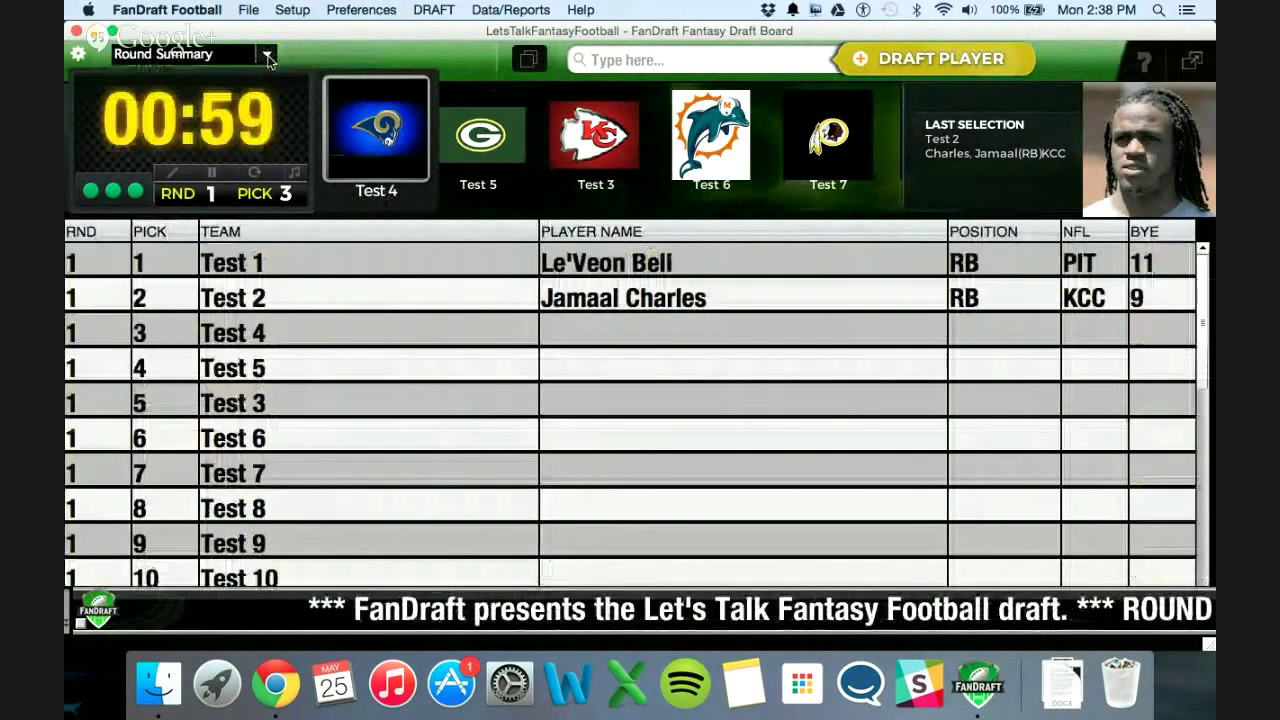
pyautogui.click(267, 55)
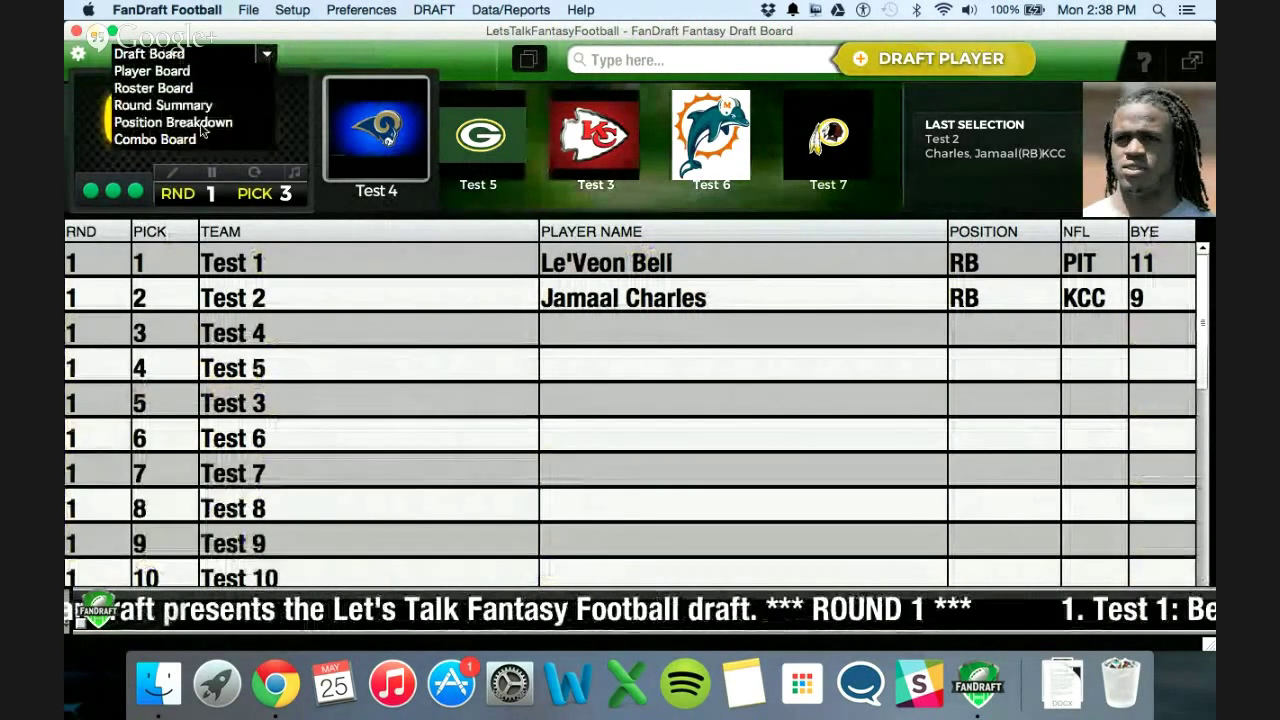
pyautogui.click(200, 122)
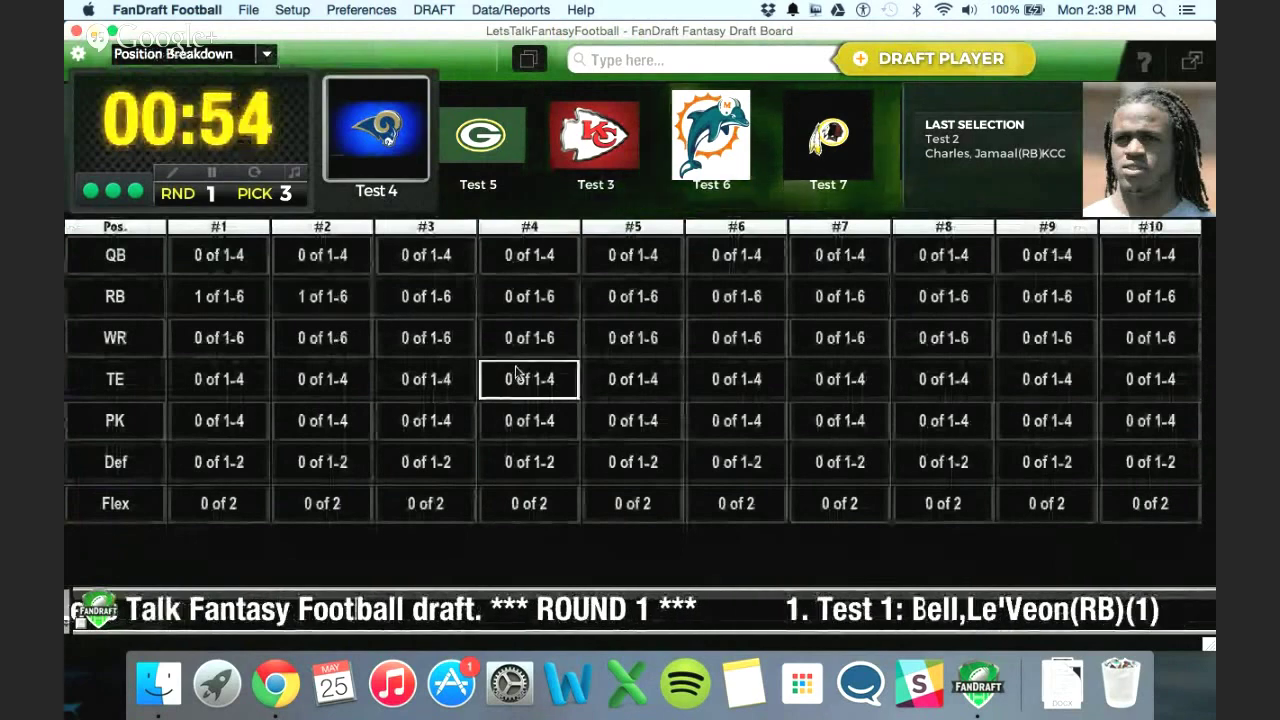
pyautogui.click(265, 55)
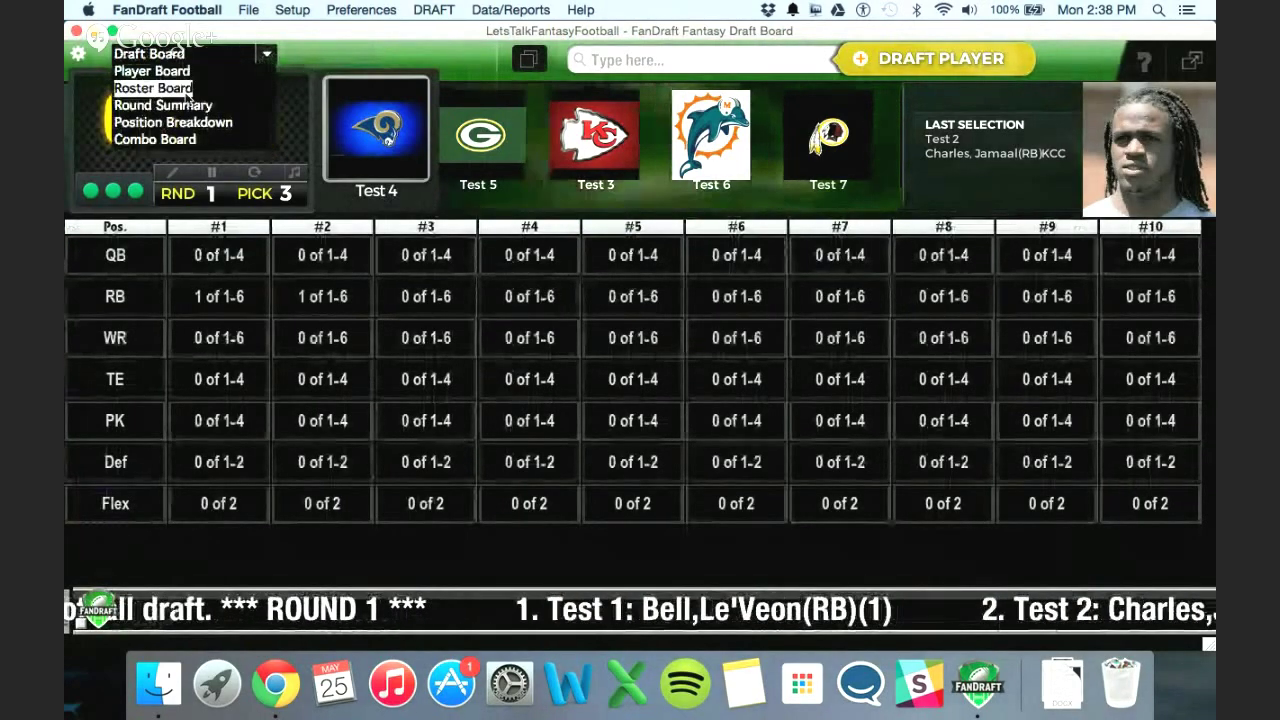
pyautogui.click(207, 143)
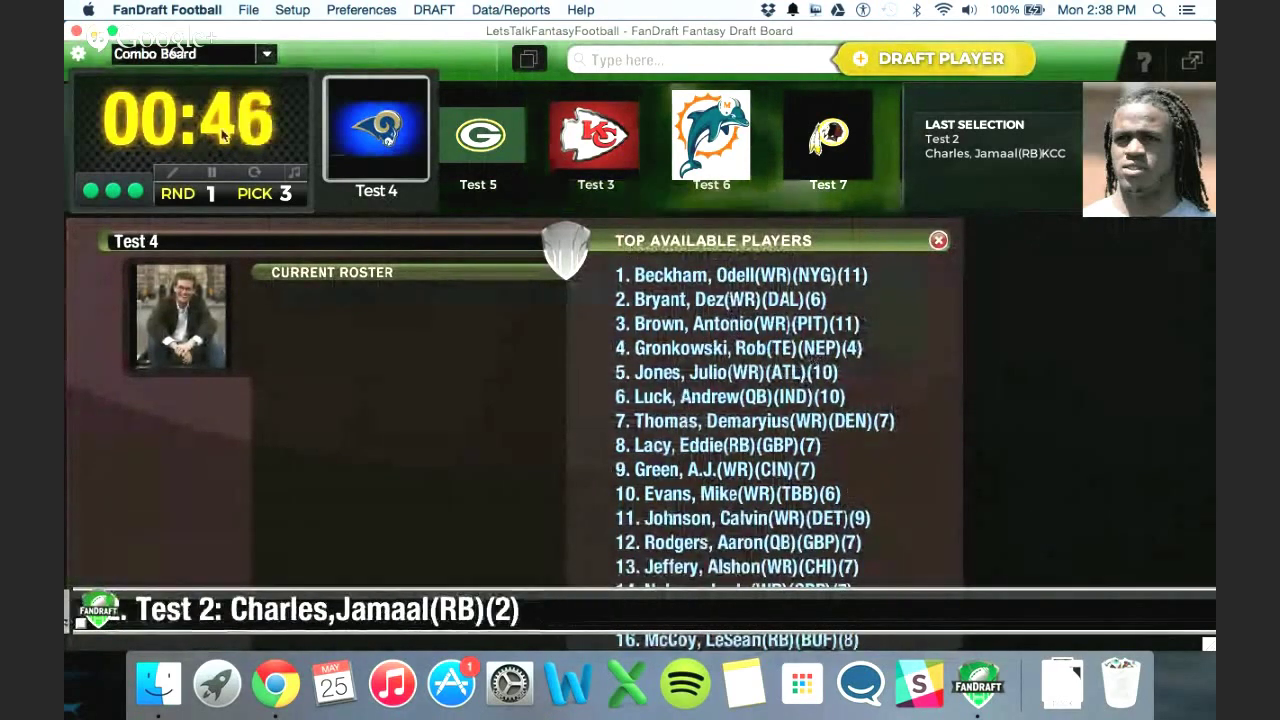
pyautogui.click(266, 56)
pyautogui.click(163, 56)
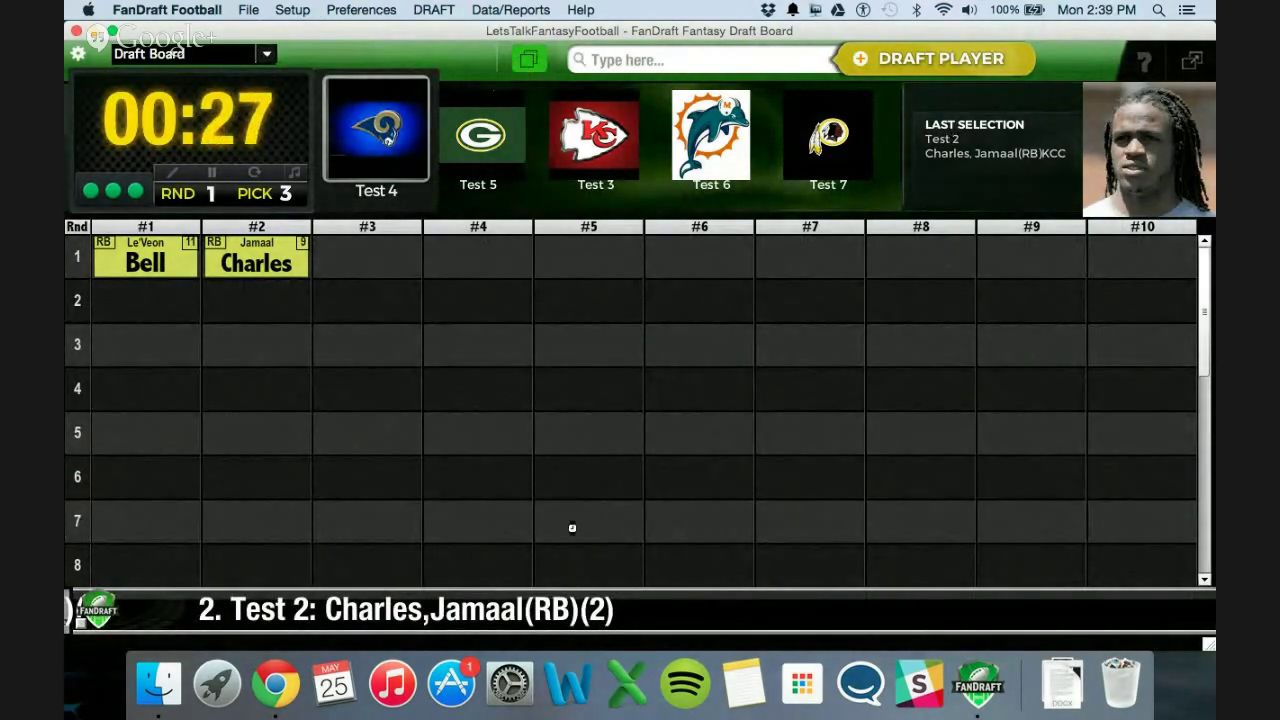
# Step: View the draft and player boards in the separate Player Select Window and close it
pyautogui.click(615, 534)
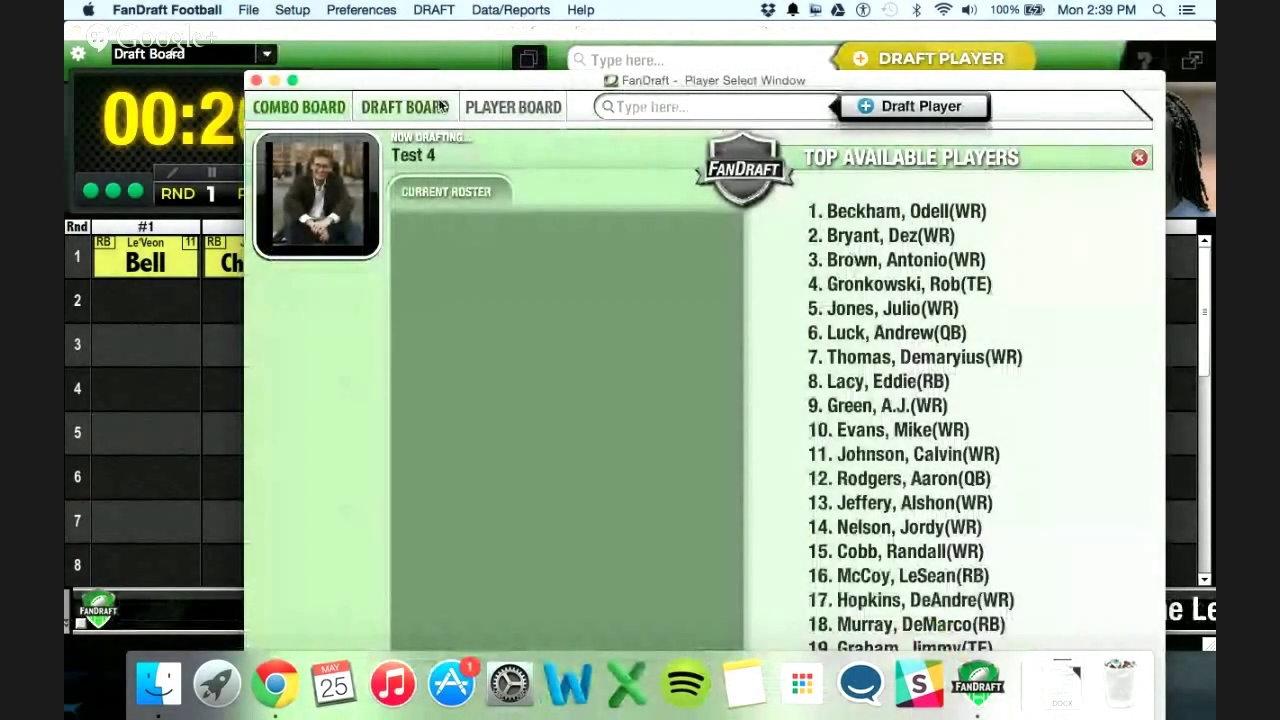
pyautogui.click(441, 106)
pyautogui.click(503, 108)
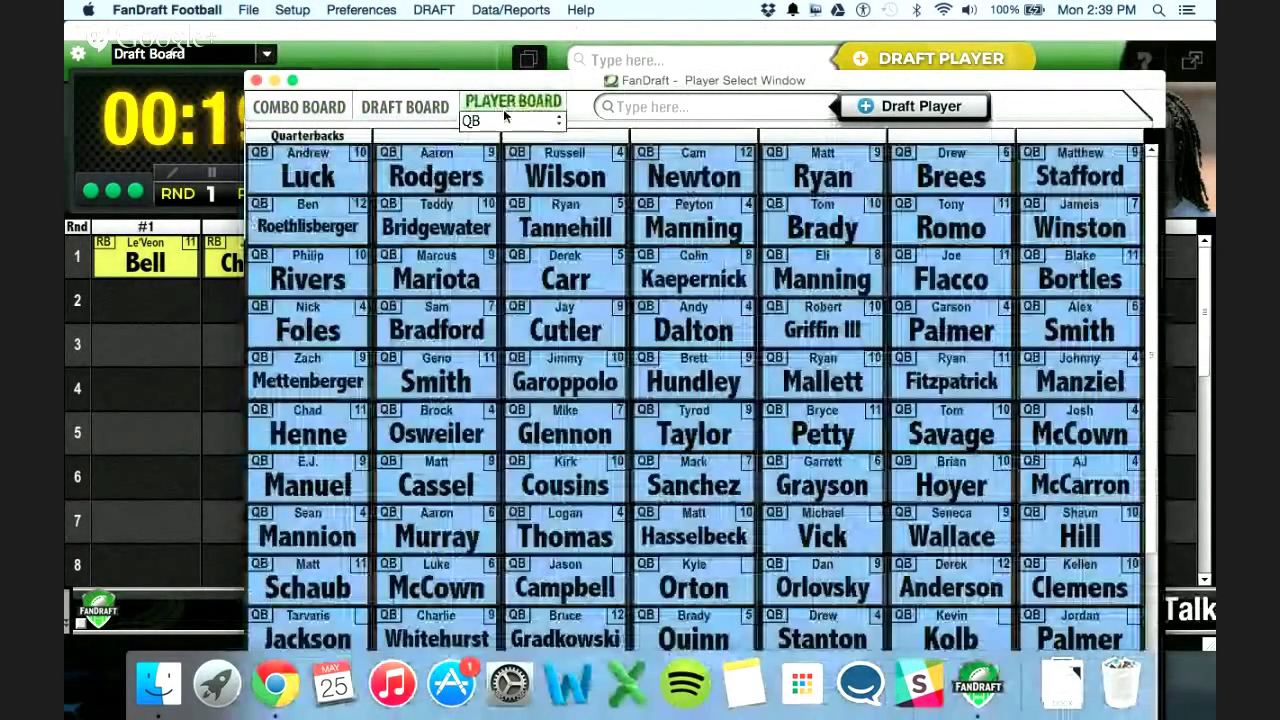
pyautogui.click(257, 81)
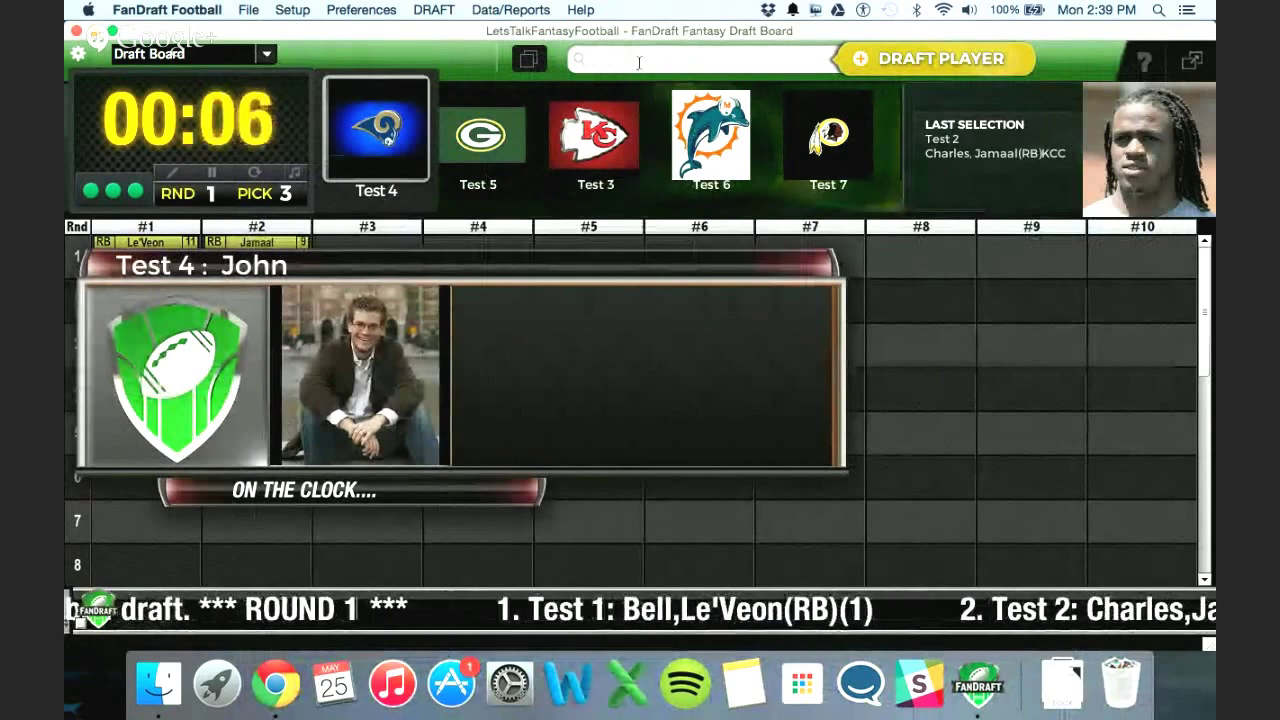
# Step: Search the players for "od" and draft Odell Beckham (WR, NYG) as Test 4's first-round pick
pyautogui.write('be')
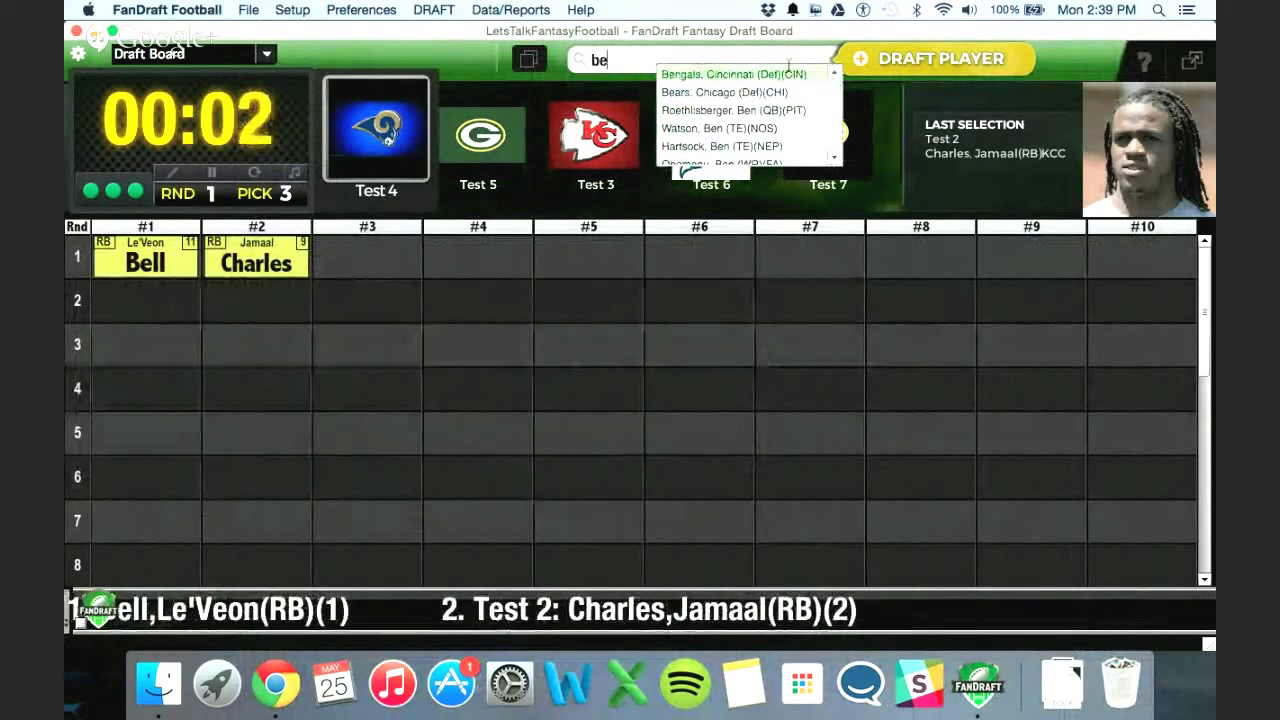
pyautogui.press('BackSpace')
pyautogui.press('BackSpace')
pyautogui.write('od')
pyautogui.click(720, 73)
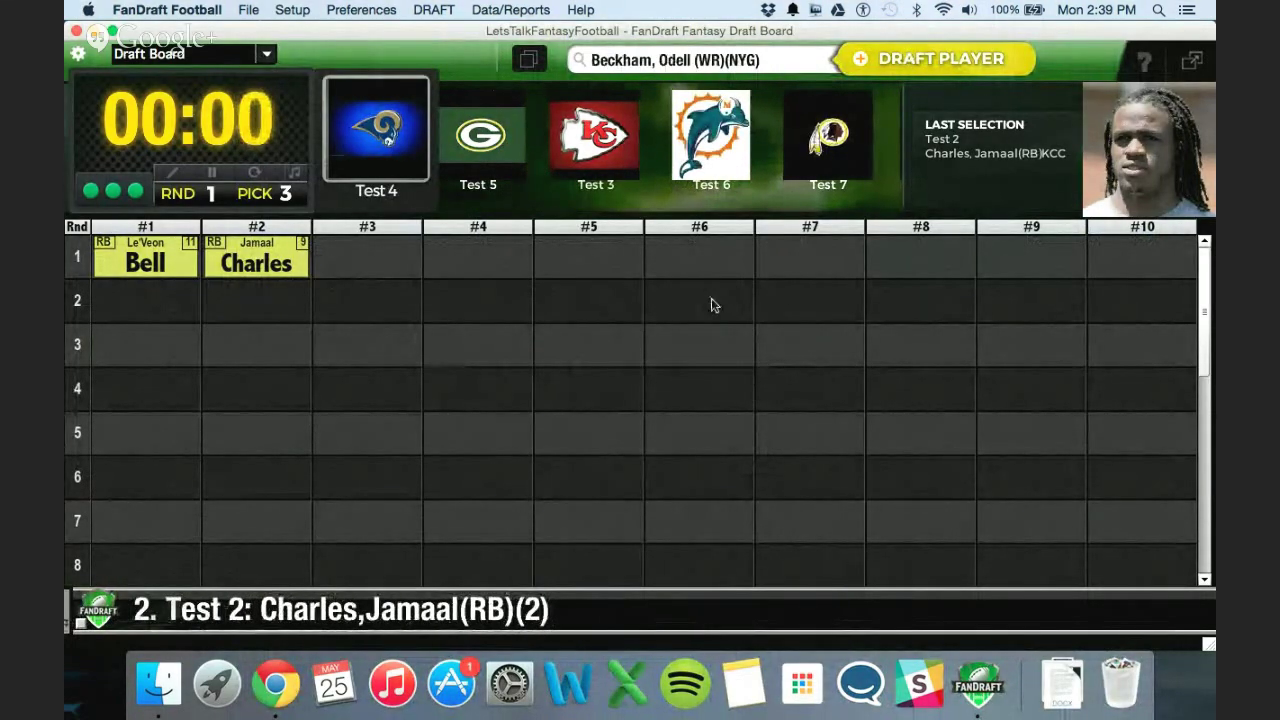
pyautogui.press('Return')
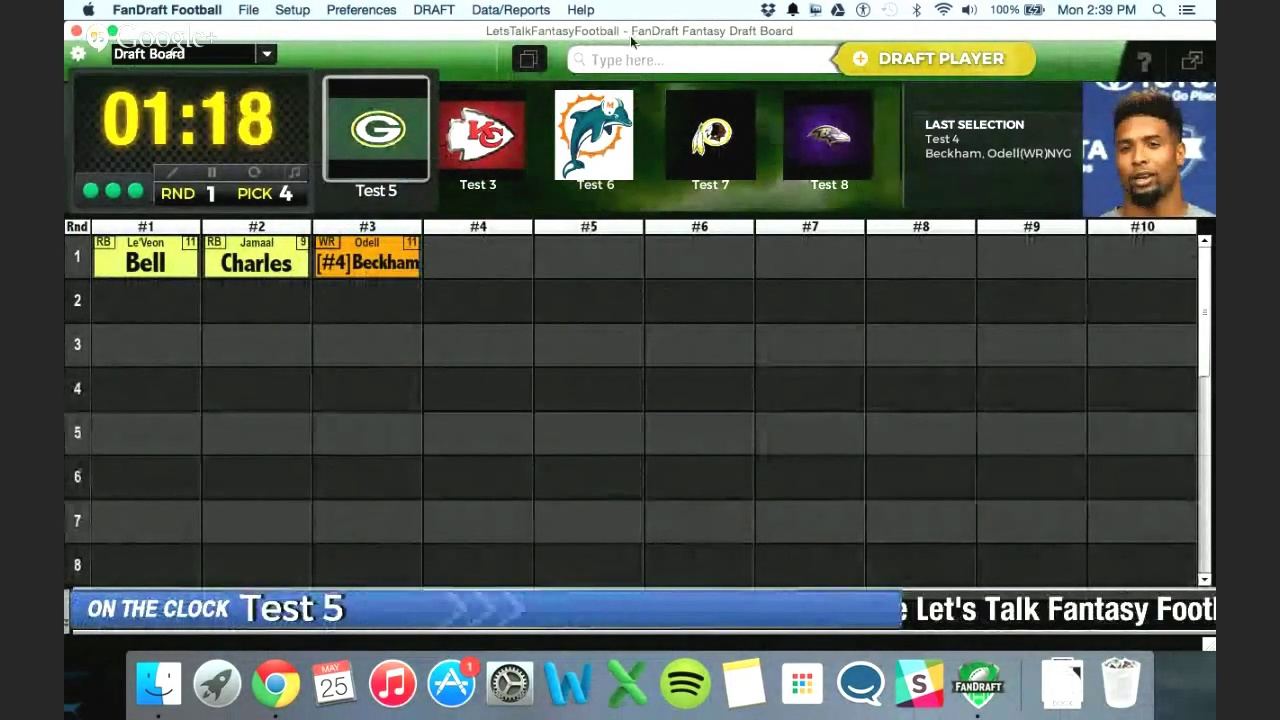
# Step: Draft the Atlanta Falcons defense as Test 5's first-round pick and play the positive reaction sound
pyautogui.click(634, 62)
pyautogui.write('f')
pyautogui.click(688, 76)
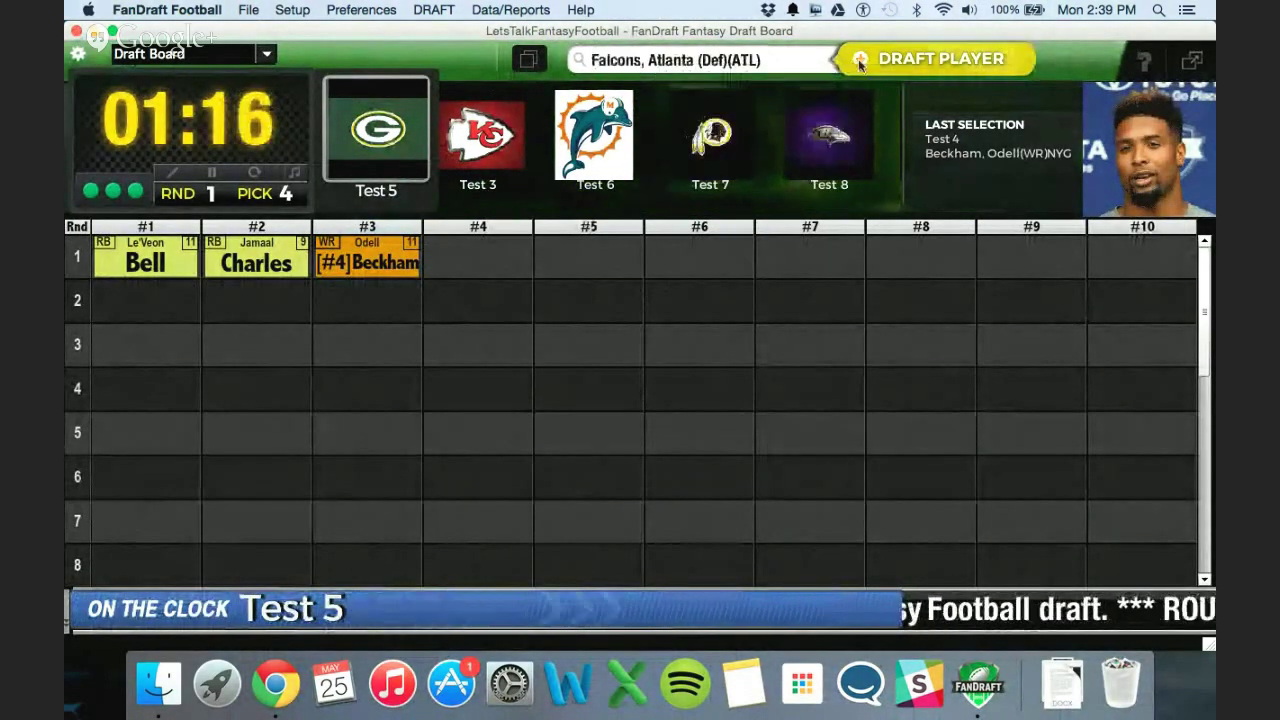
pyautogui.press('Return')
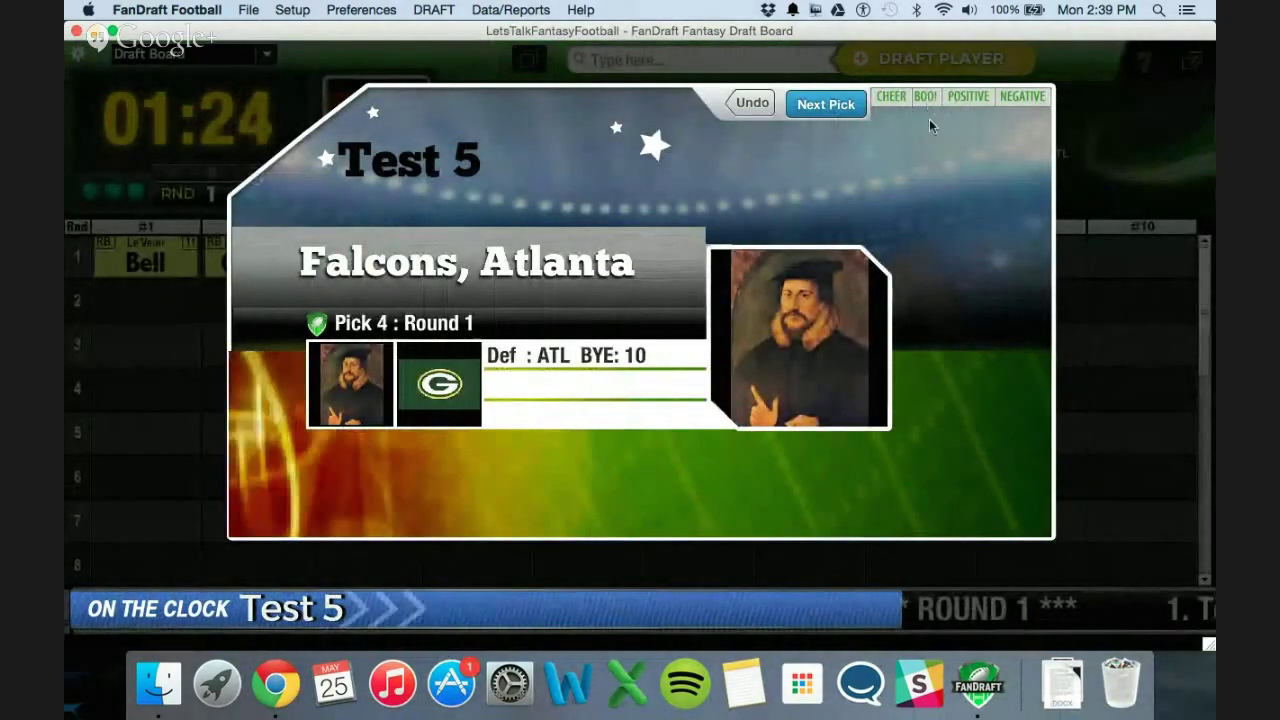
pyautogui.click(962, 96)
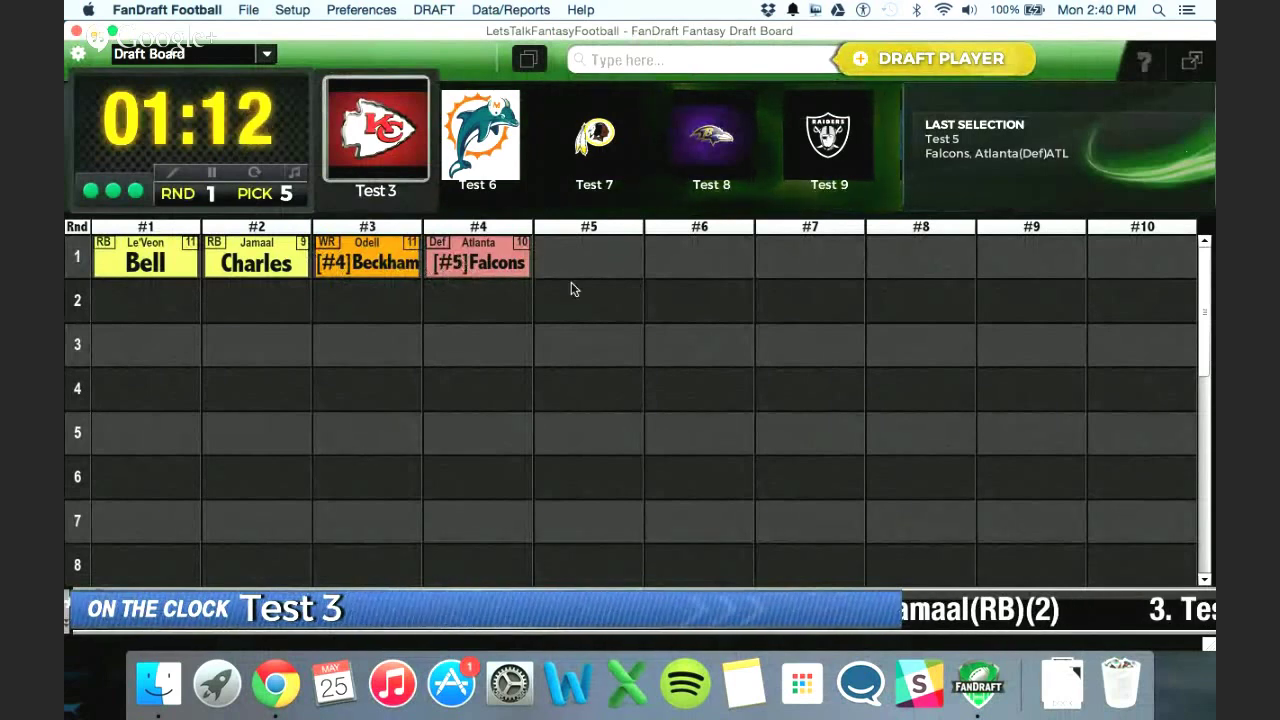
# Step: Search the players for "a" and draft Adam Vinatieri (PK, IND) as Test 3's first-round pick
pyautogui.click(678, 61)
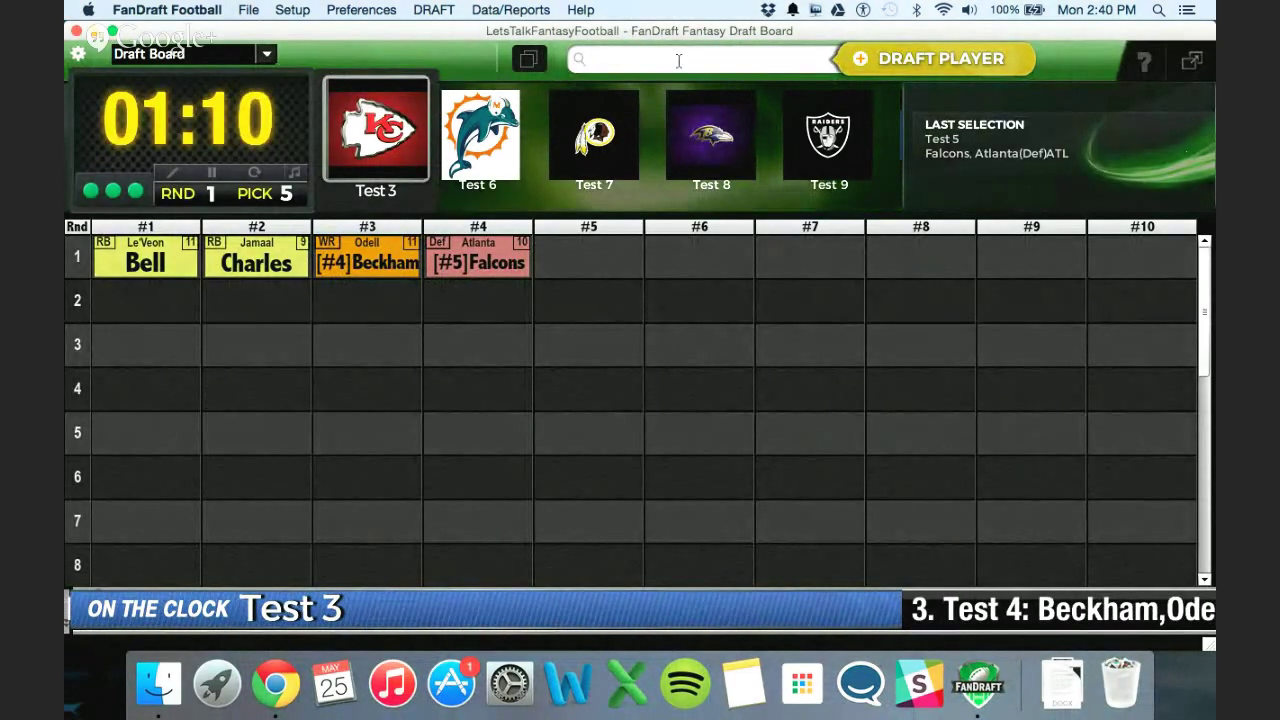
pyautogui.write('a')
pyautogui.click(736, 140)
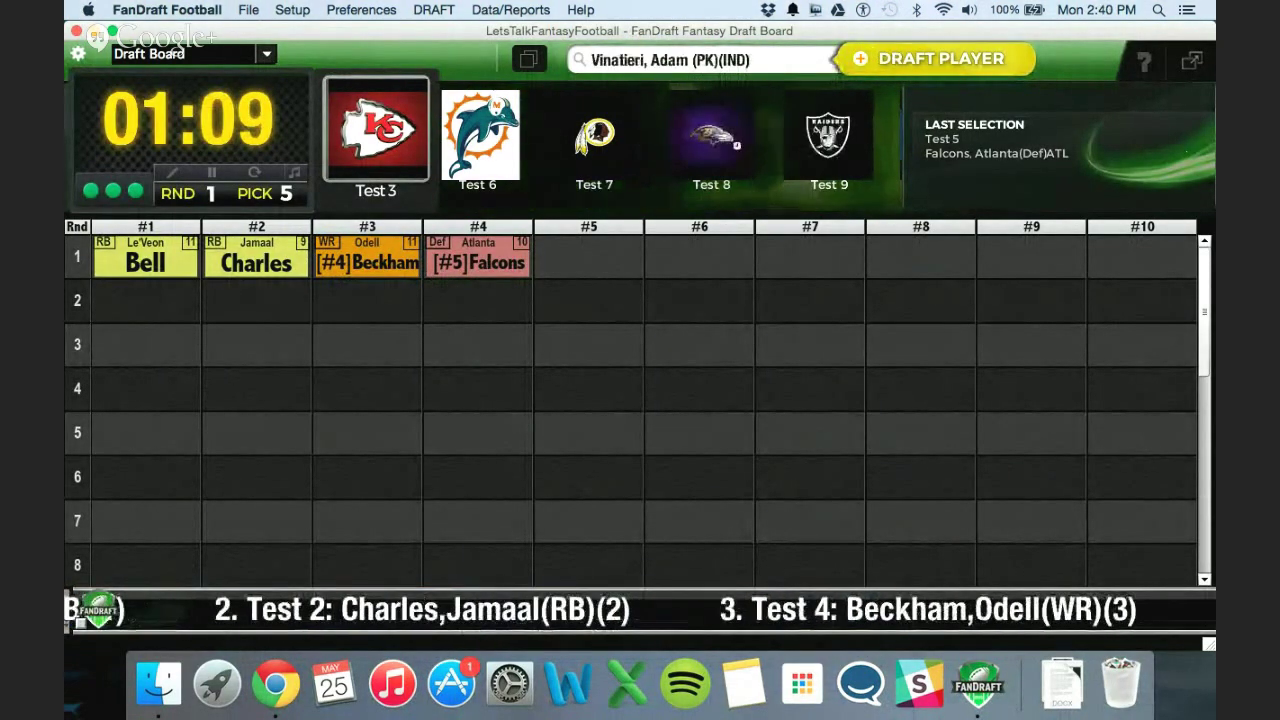
pyautogui.press('Return')
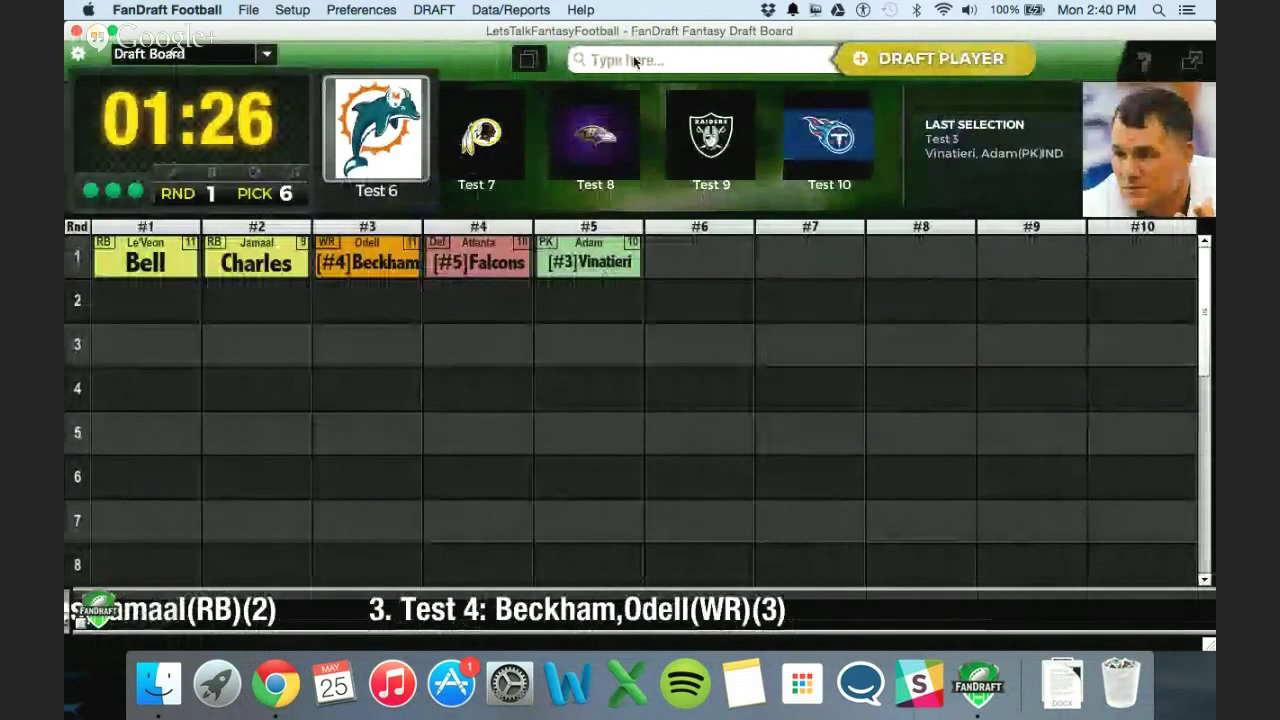
# Step: Search for "e", draft Eli Manning (QB, NYG) as Test 6's first-round pick and advance to the next pick
pyautogui.click(635, 62)
pyautogui.write('e')
pyautogui.click(720, 94)
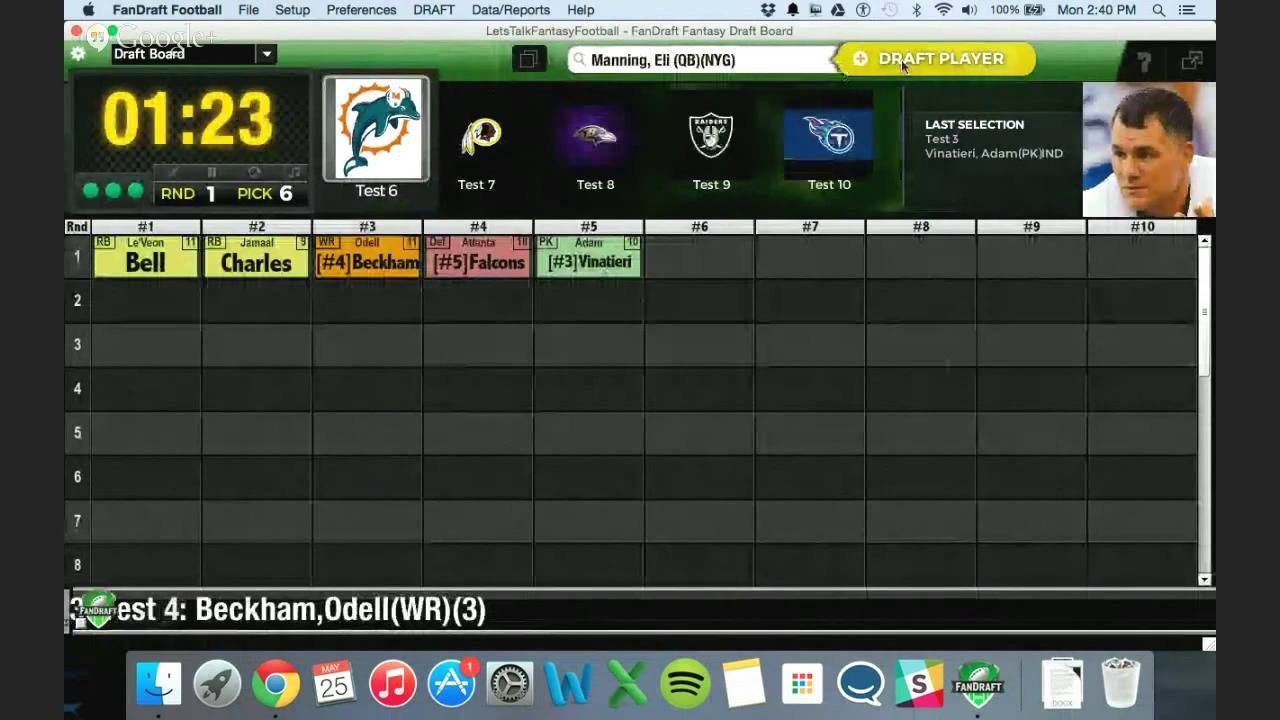
pyautogui.click(898, 60)
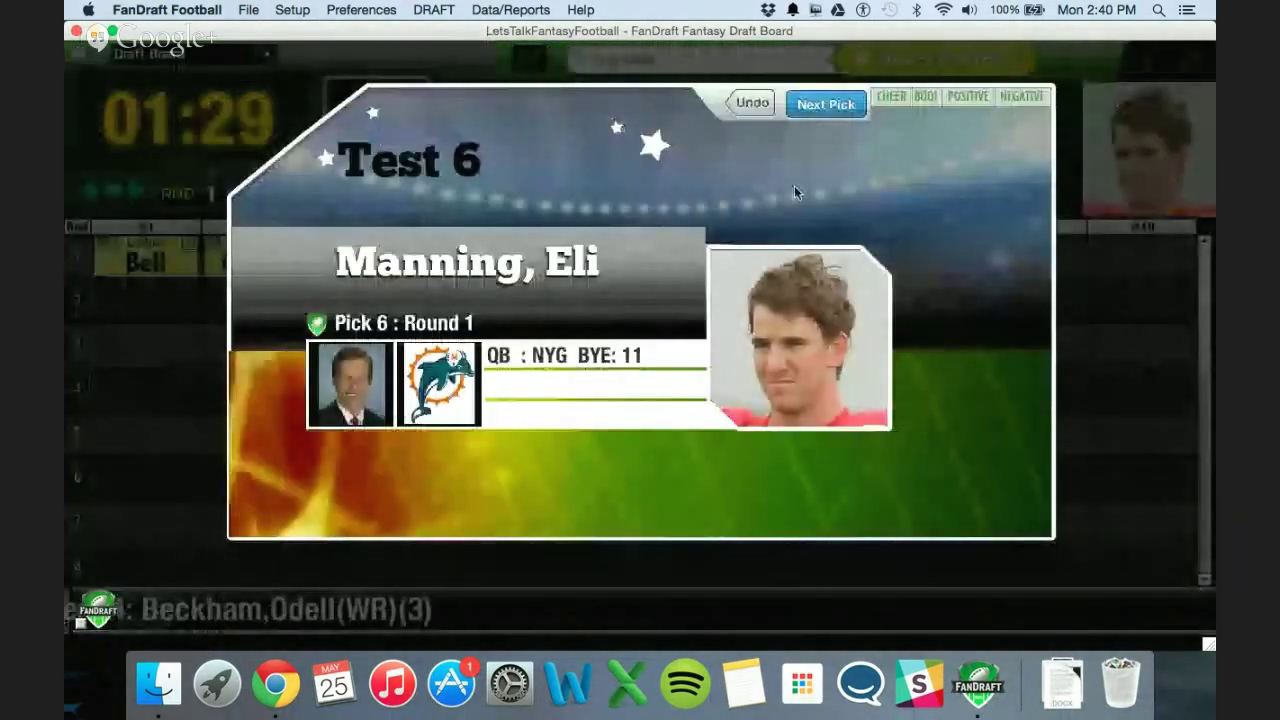
pyautogui.click(826, 105)
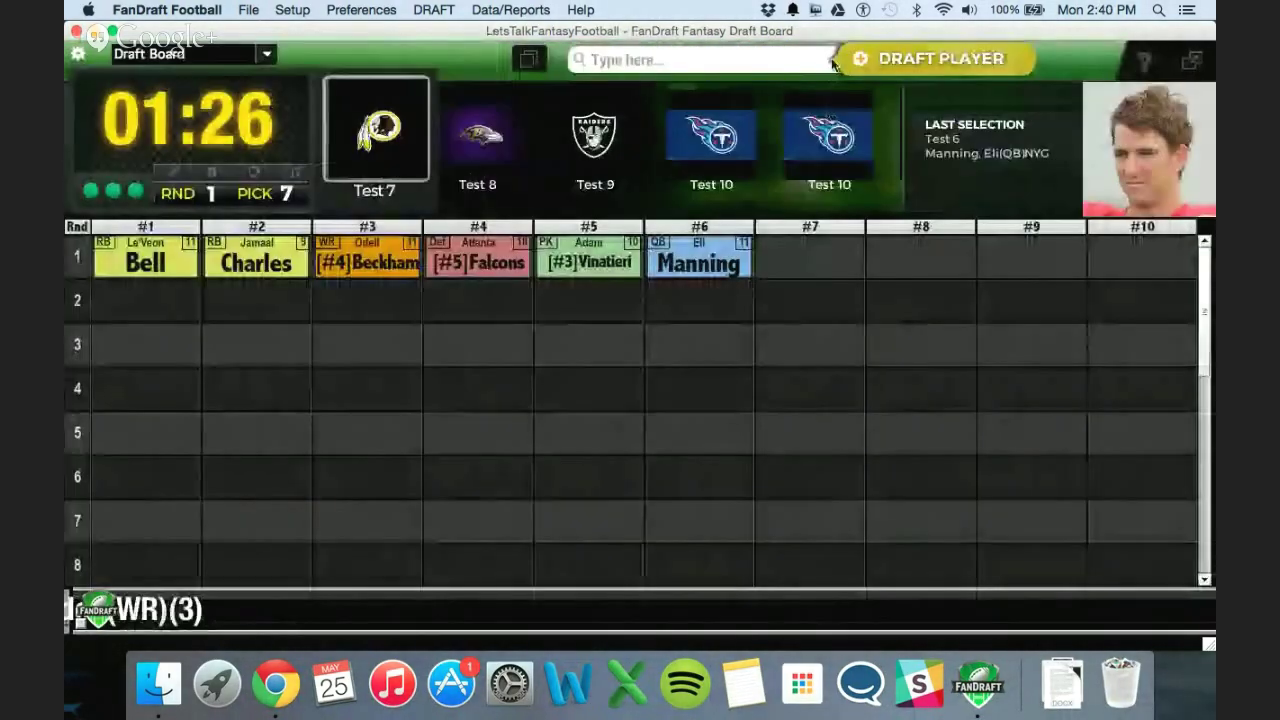
# Step: Search the players for "h", draft Matt Hasselbeck (QB, IND) as Test 7's first-round pick and advance to the next pick
pyautogui.click(790, 60)
pyautogui.write('h')
pyautogui.click(700, 91)
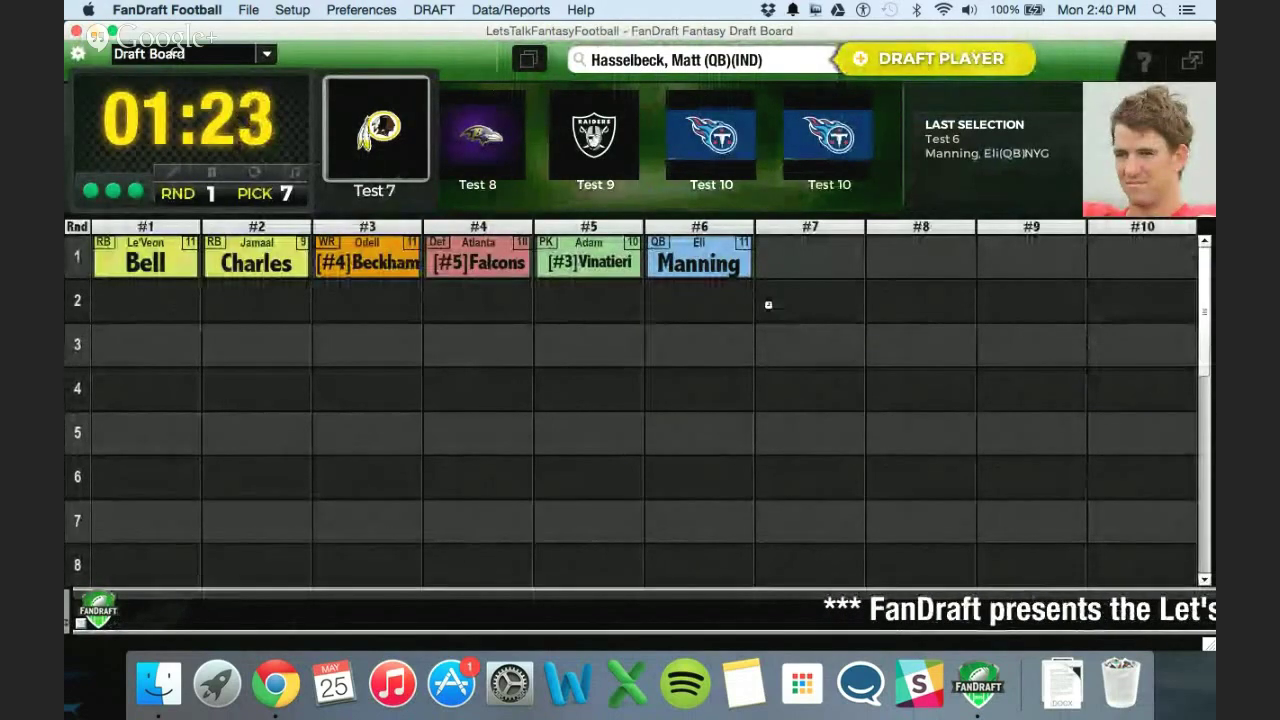
pyautogui.click(898, 60)
pyautogui.click(826, 105)
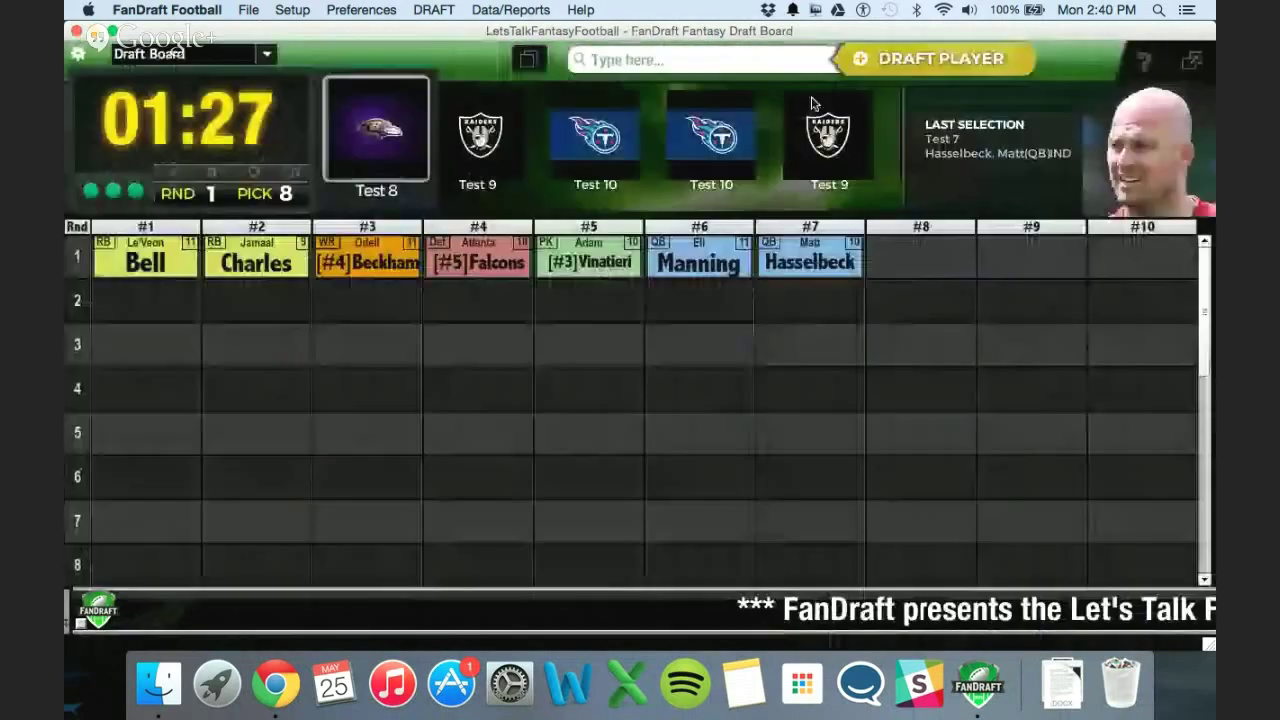
# Step: Search for "l", draft Lawrence Tynes (PK, FA) as Test 8's first-round pick and advance to the next pick
pyautogui.click(757, 62)
pyautogui.write('l')
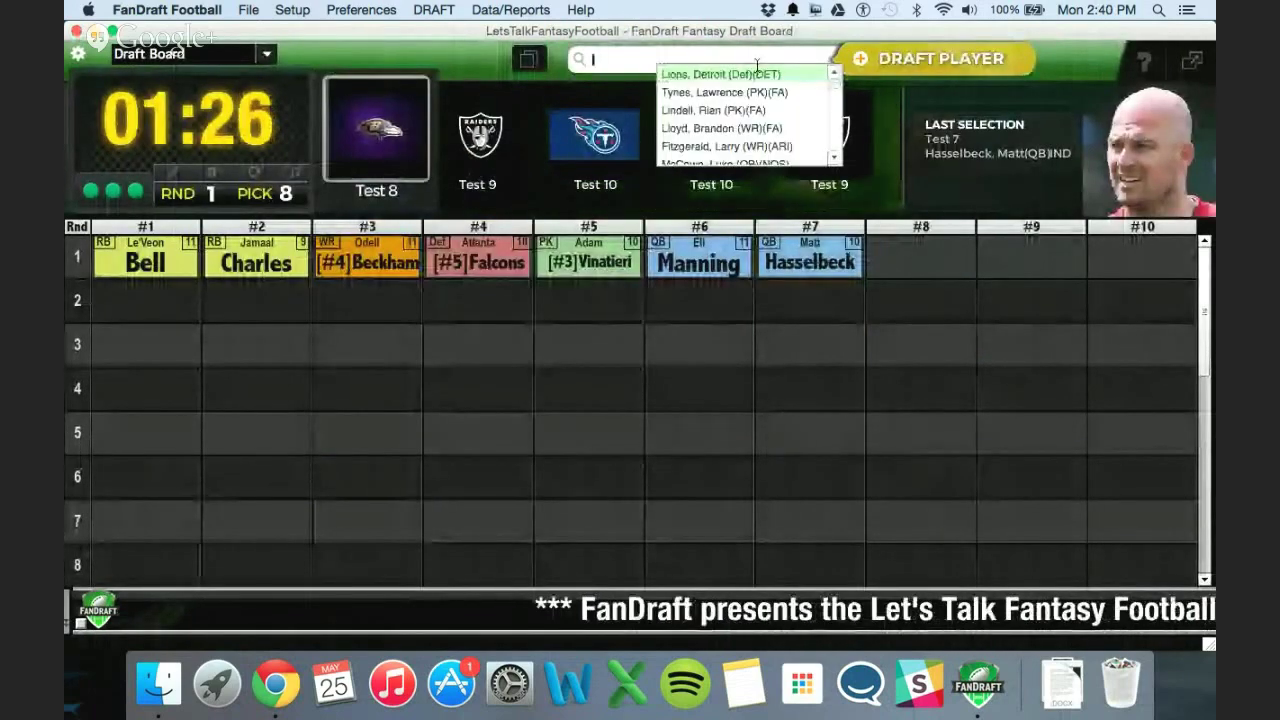
pyautogui.click(724, 92)
pyautogui.click(870, 60)
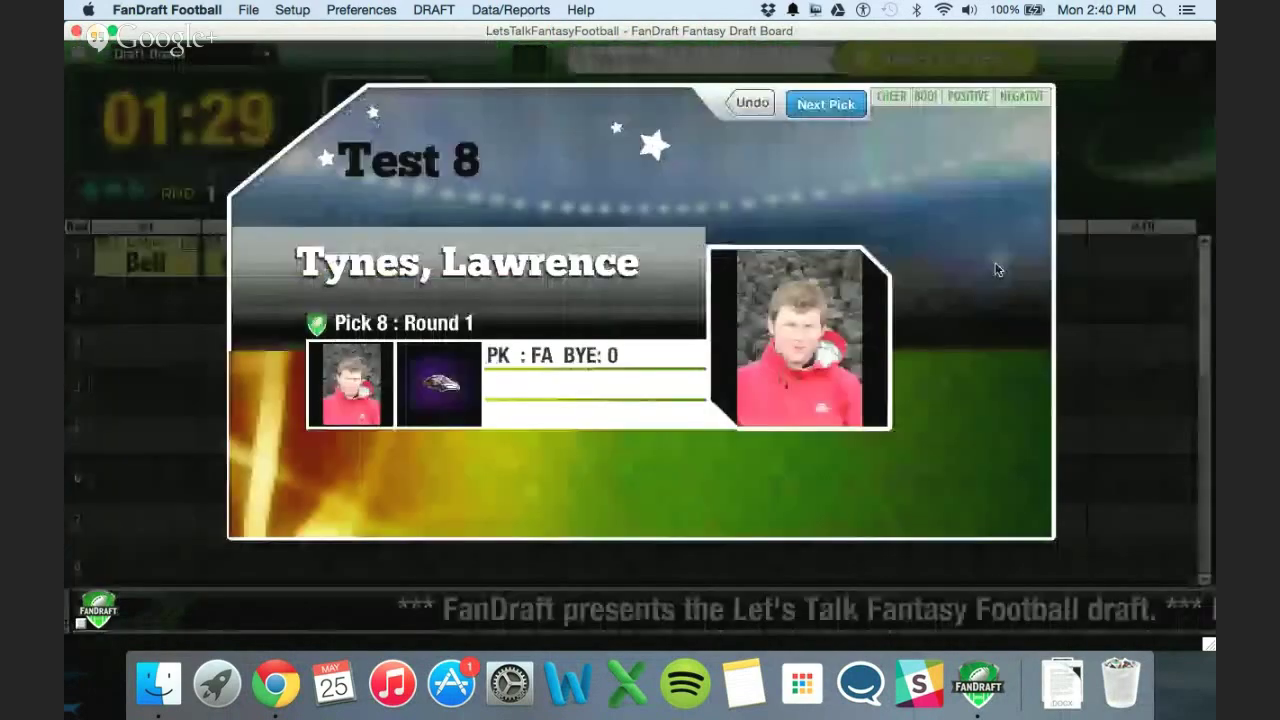
pyautogui.click(852, 107)
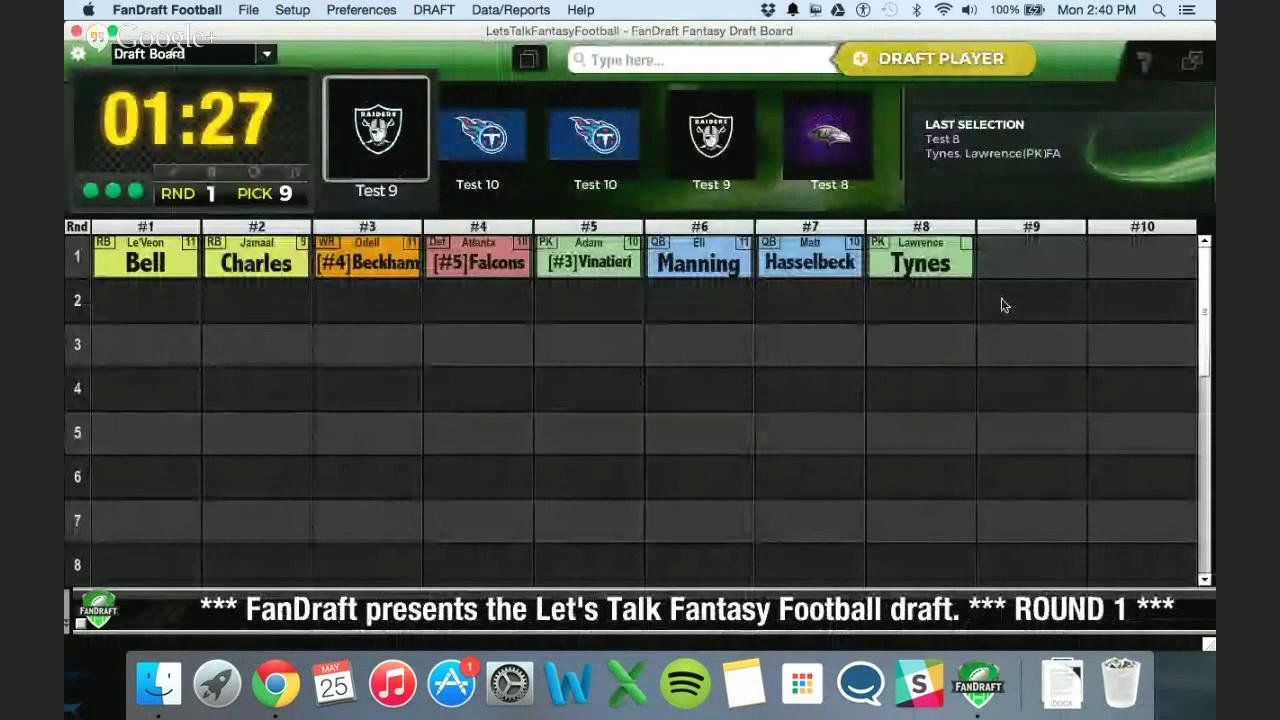
# Step: Search the players for "q" and draft Brady Quinn (QB, MIA) as Test 9's first-round pick
pyautogui.click(608, 59)
pyautogui.write('q')
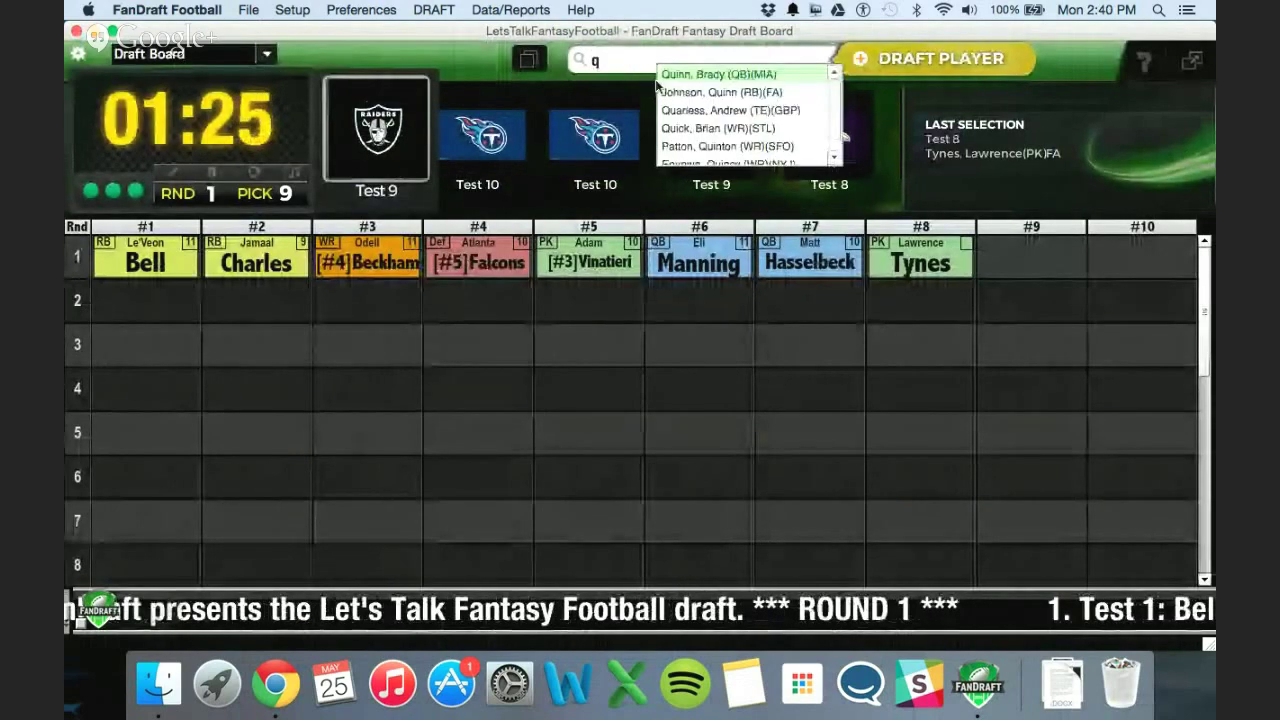
pyautogui.click(721, 74)
pyautogui.press('Return')
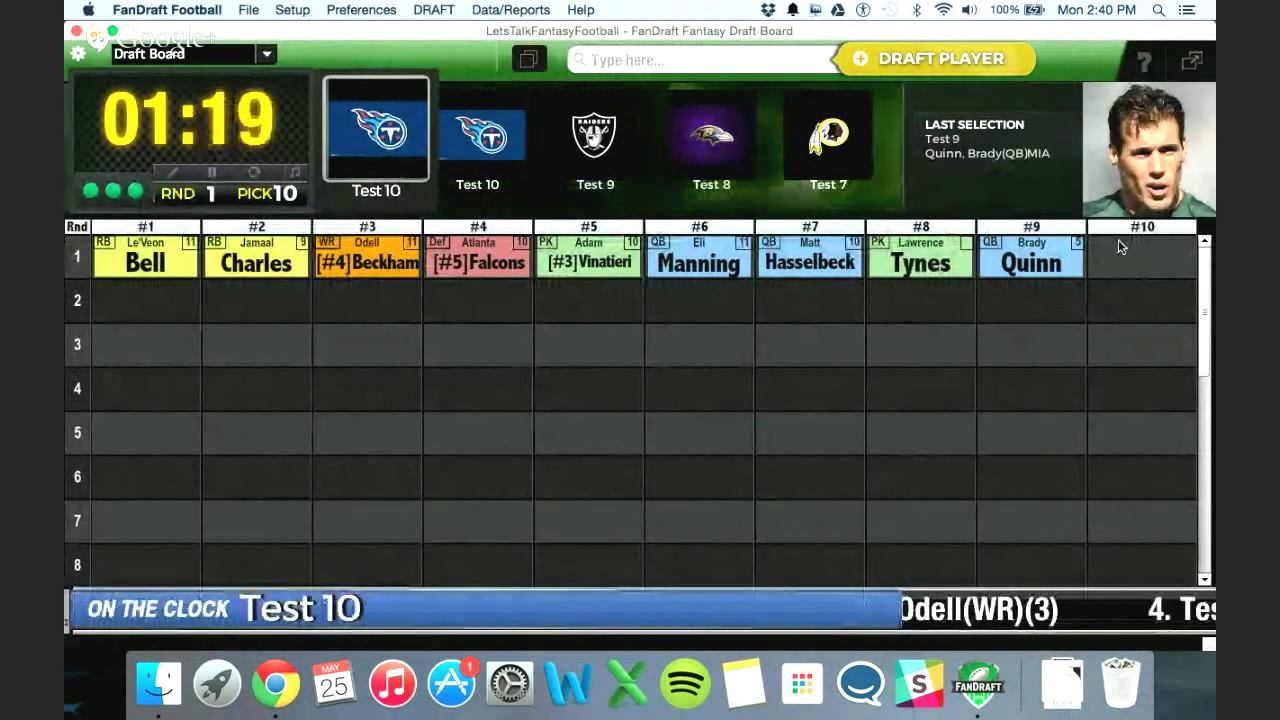
# Step: Search for "c", draft the Indianapolis Colts defense as Test 10's first-round pick and continue to round 2
pyautogui.click(704, 61)
pyautogui.write('c')
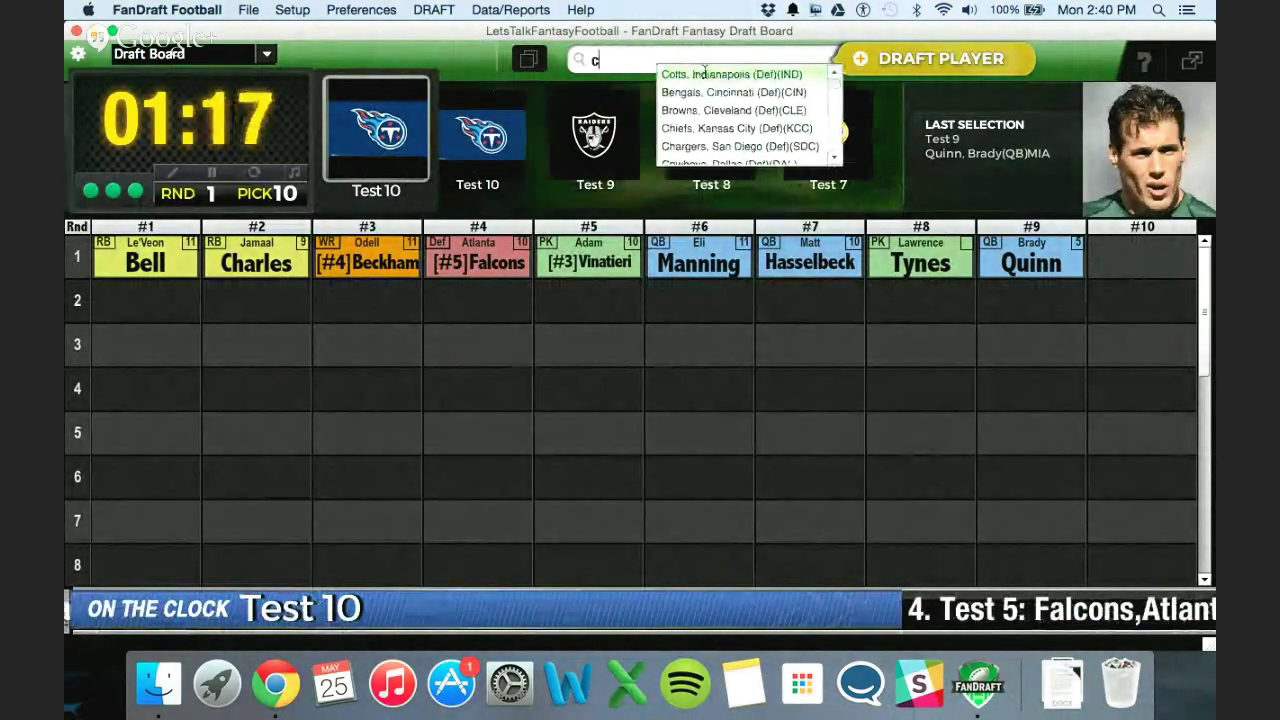
pyautogui.click(705, 75)
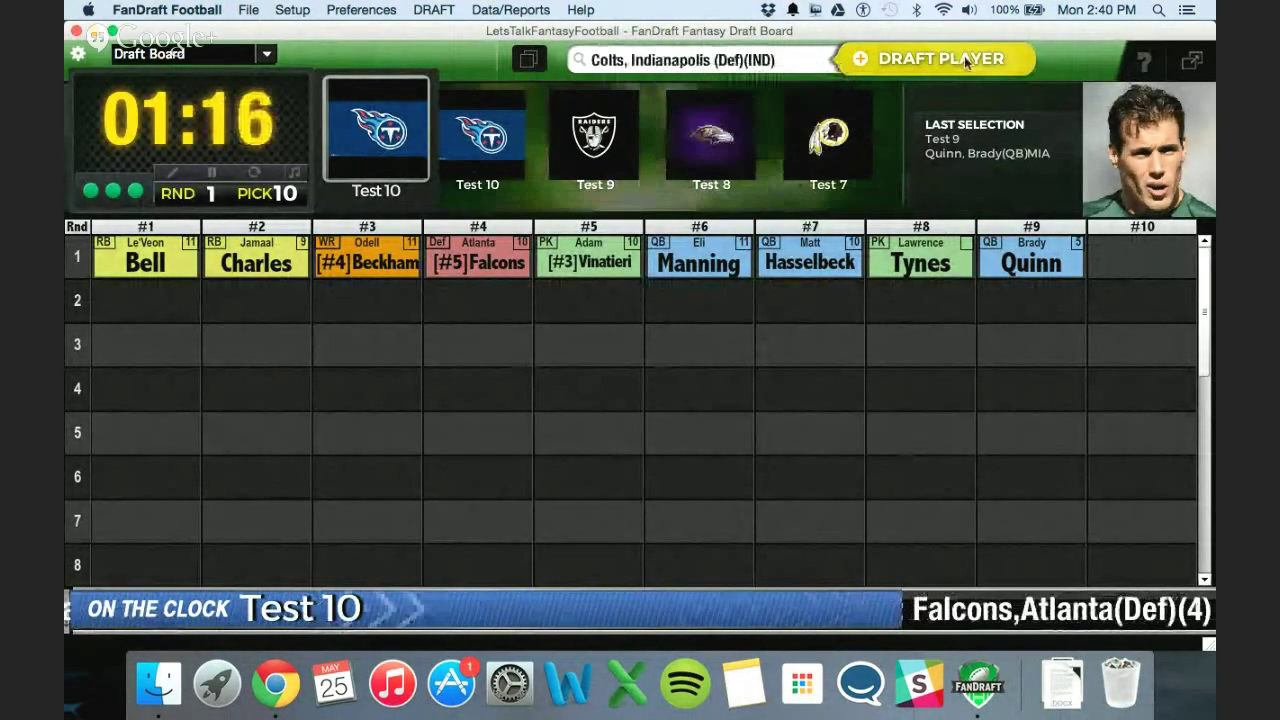
pyautogui.click(895, 63)
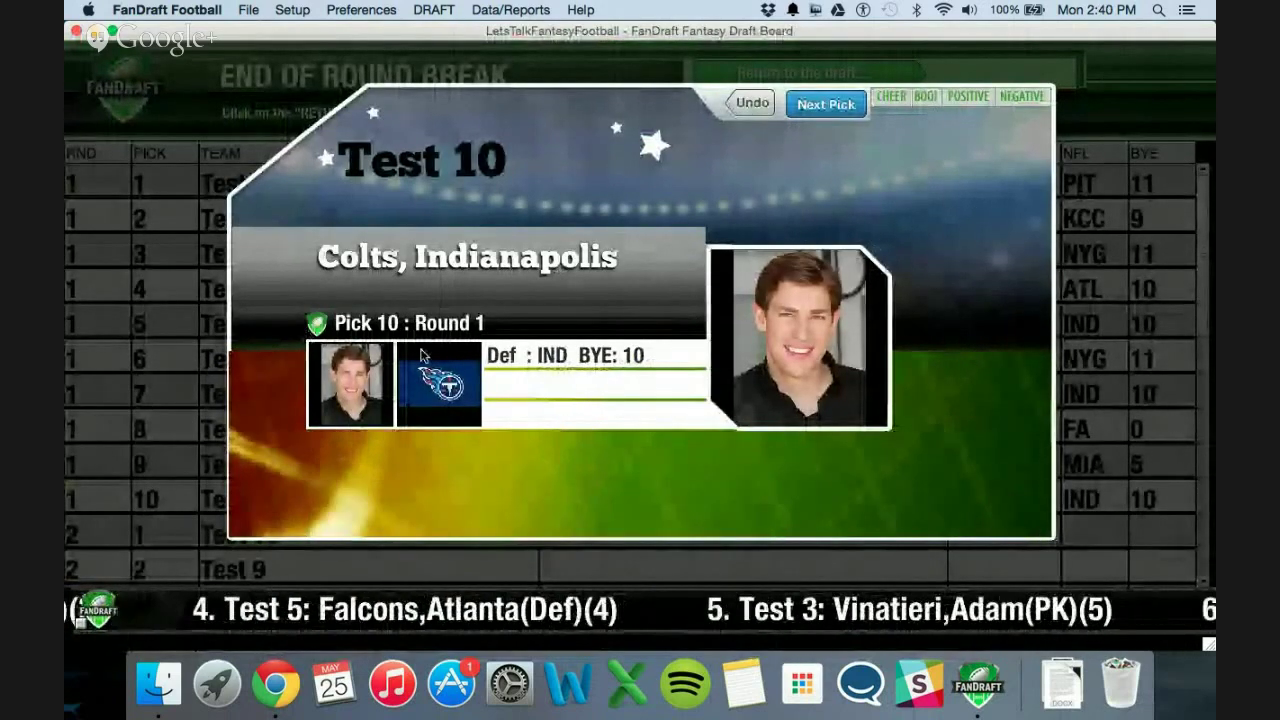
pyautogui.click(801, 432)
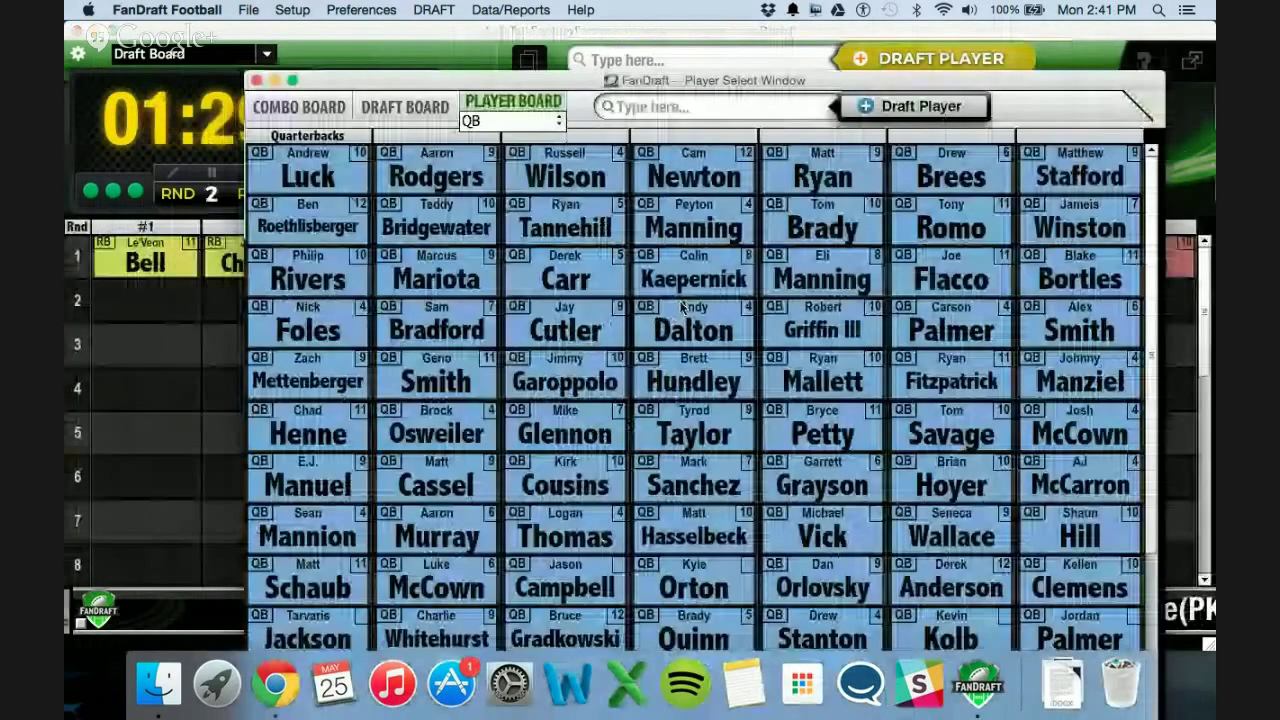
# Step: Close the Player Select Window and pause the draft clock
pyautogui.click(256, 80)
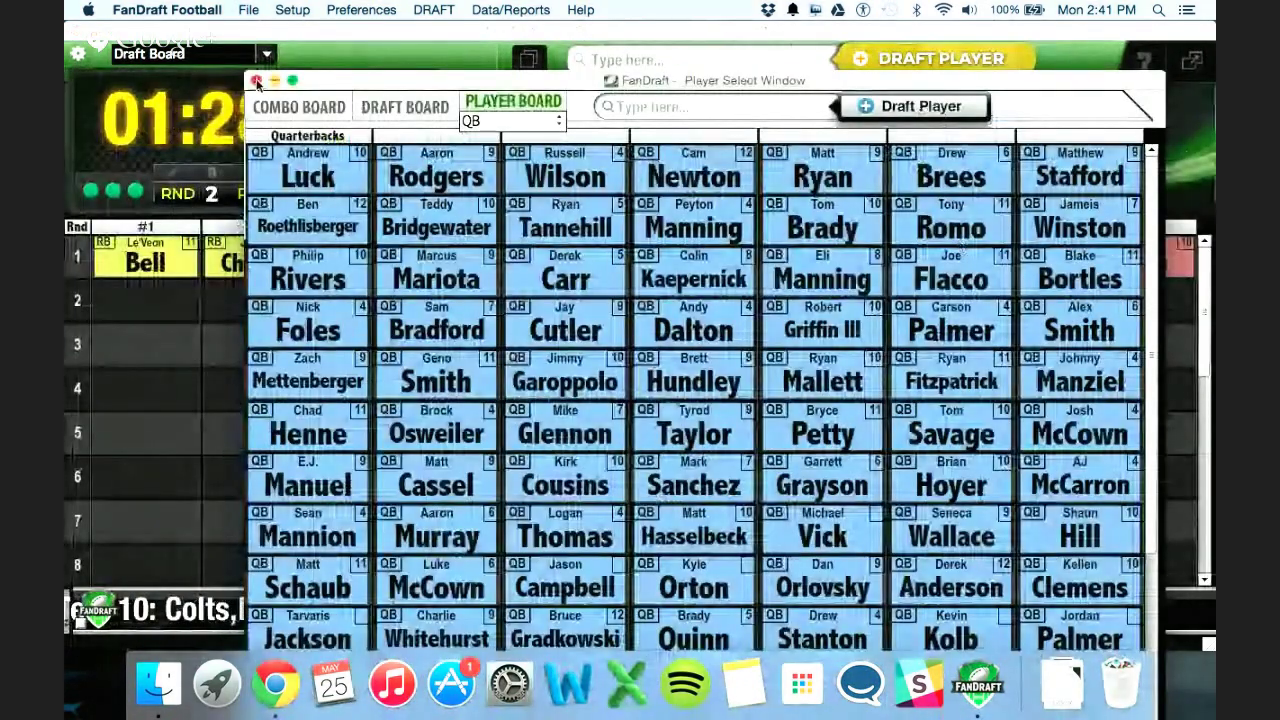
pyautogui.click(256, 81)
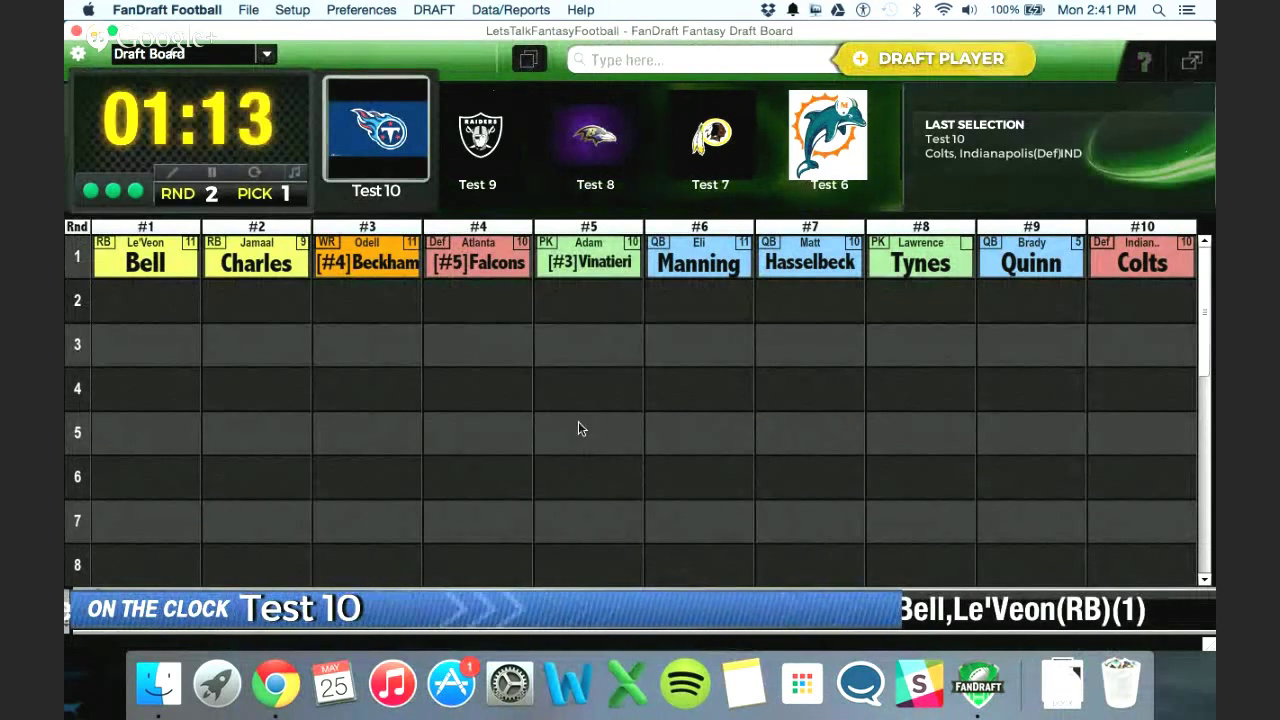
pyautogui.click(213, 175)
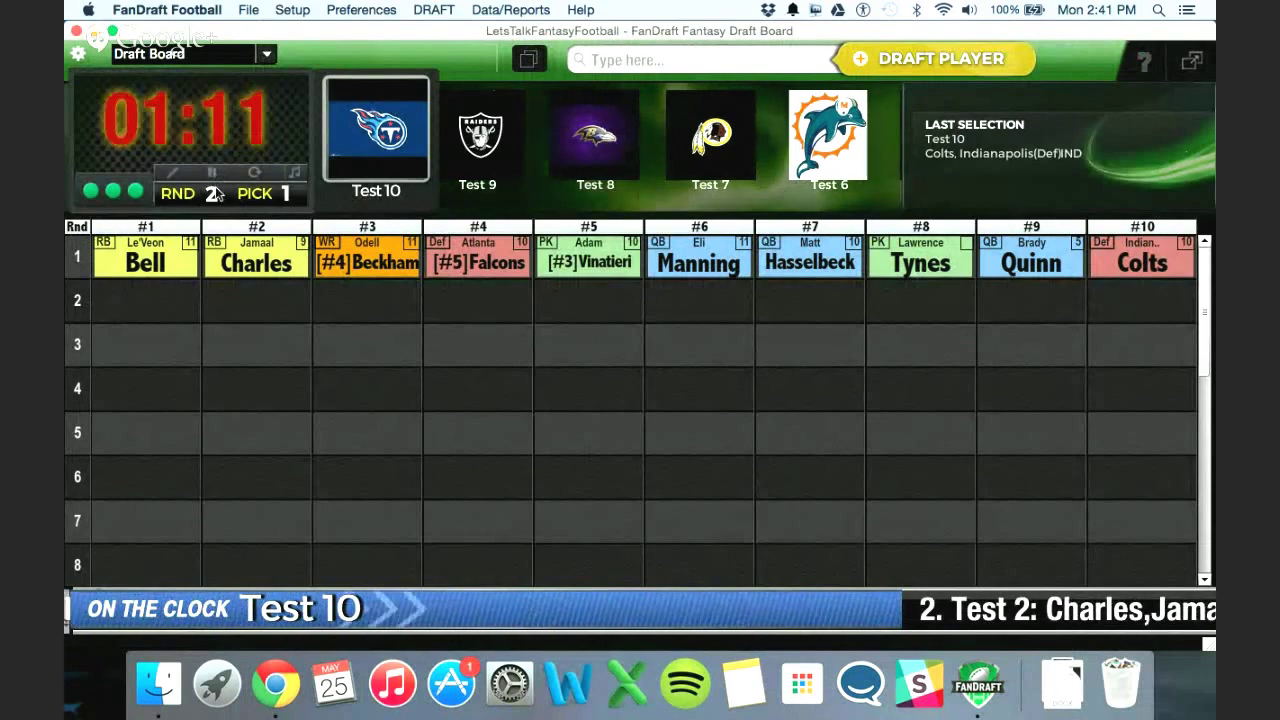
# Step: Look over the draft tools and settings and the available file, setup and application commands
pyautogui.click(77, 55)
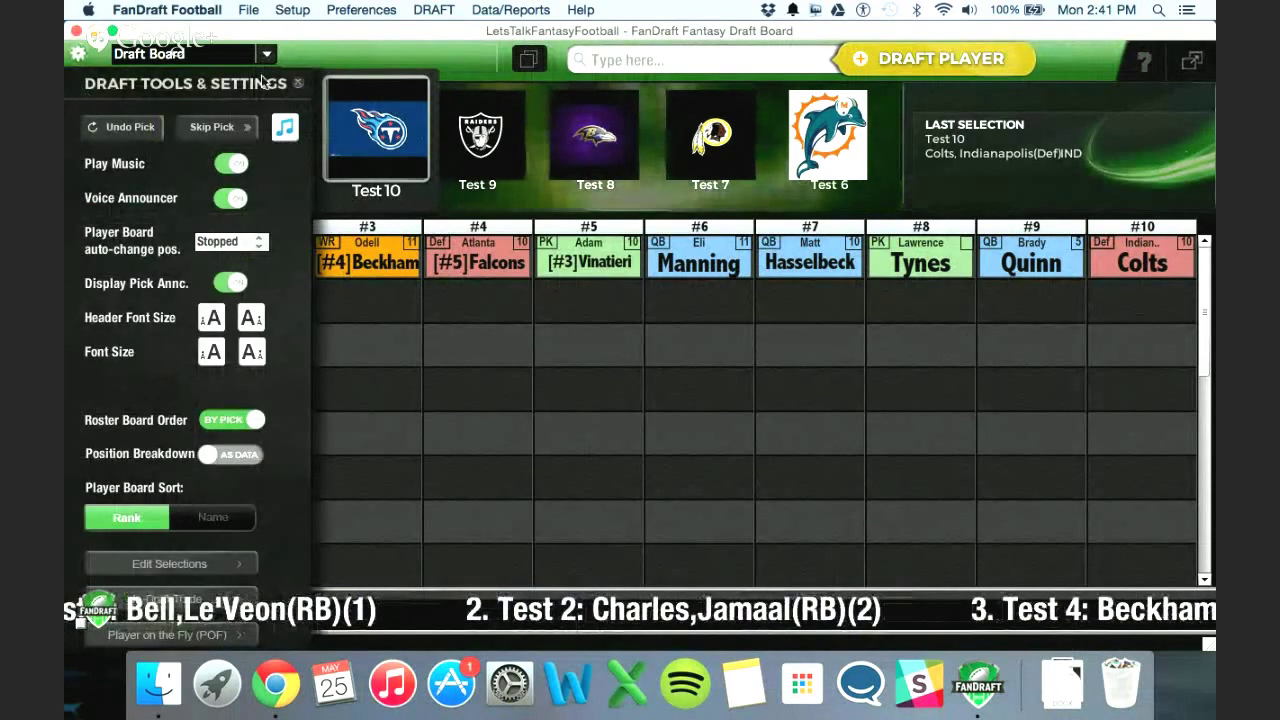
pyautogui.click(297, 83)
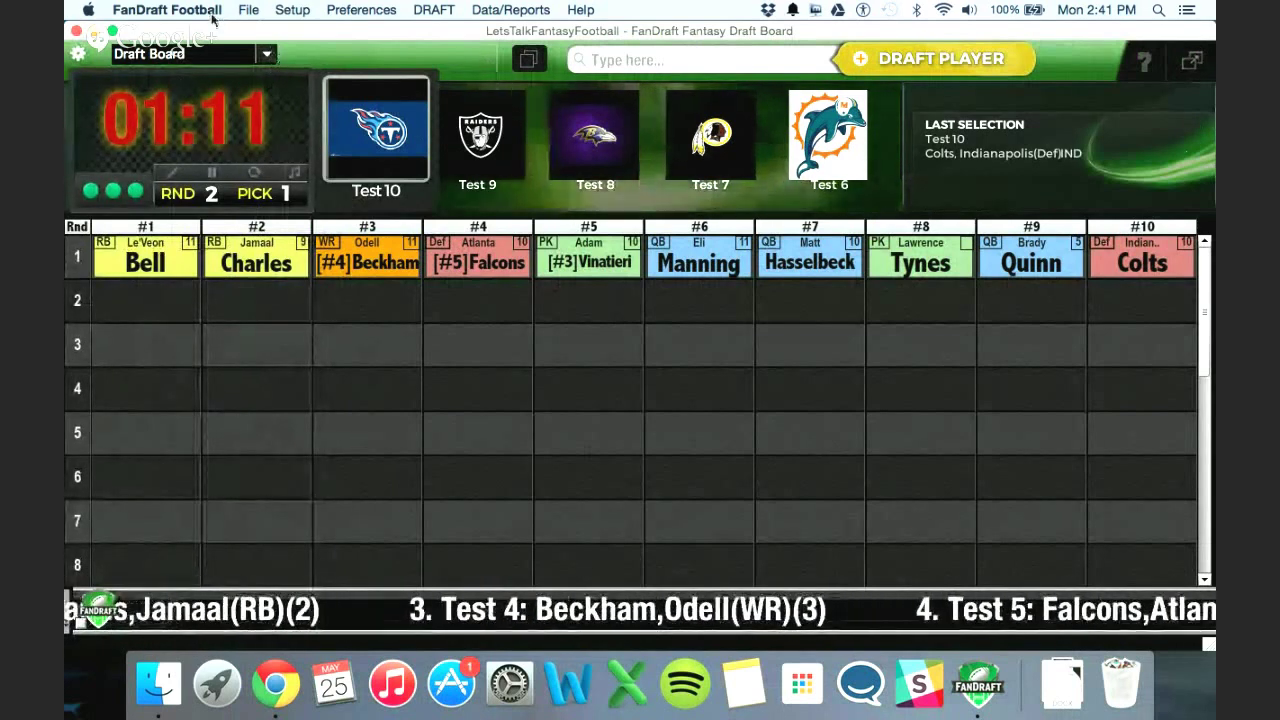
pyautogui.click(244, 11)
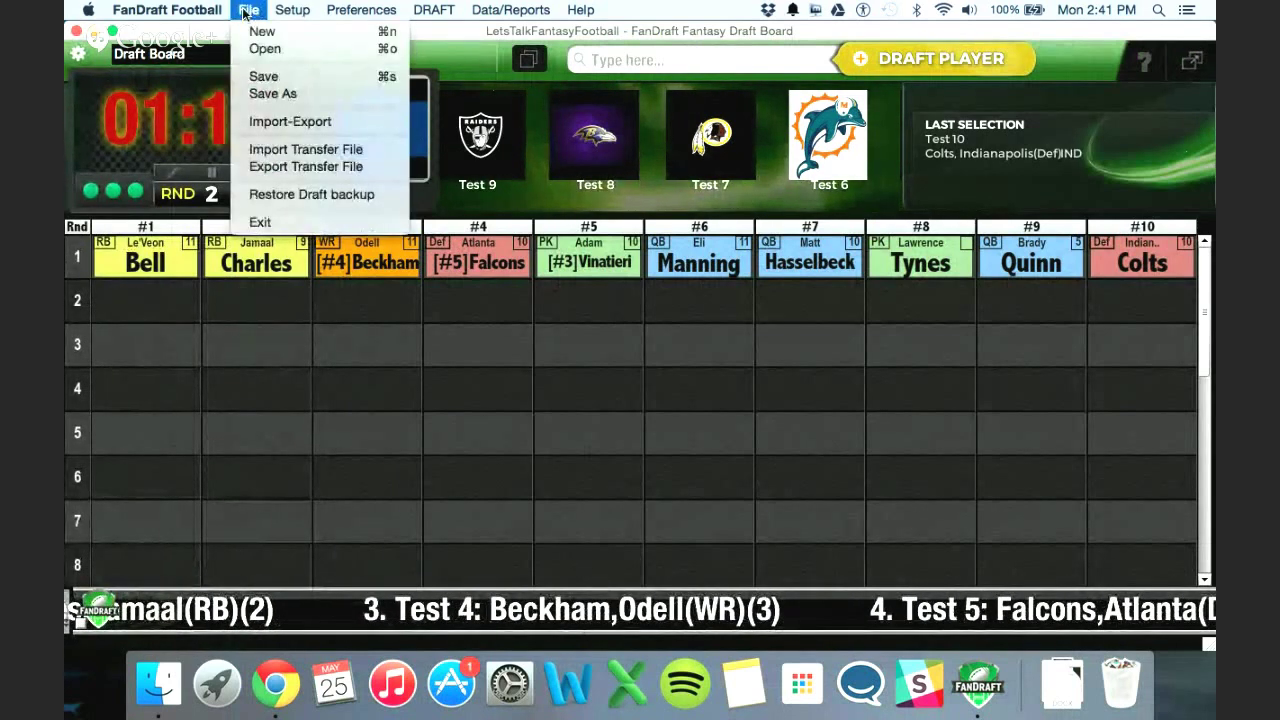
pyautogui.moveTo(272, 12)
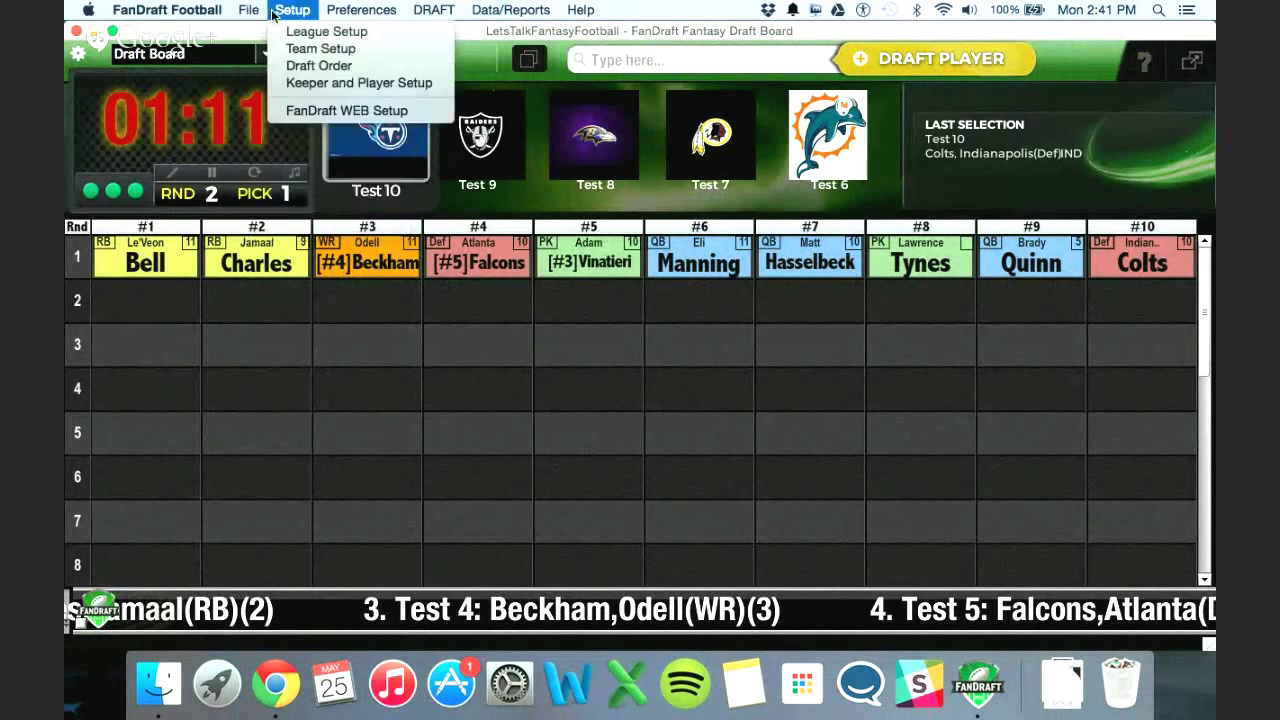
pyautogui.moveTo(158, 18)
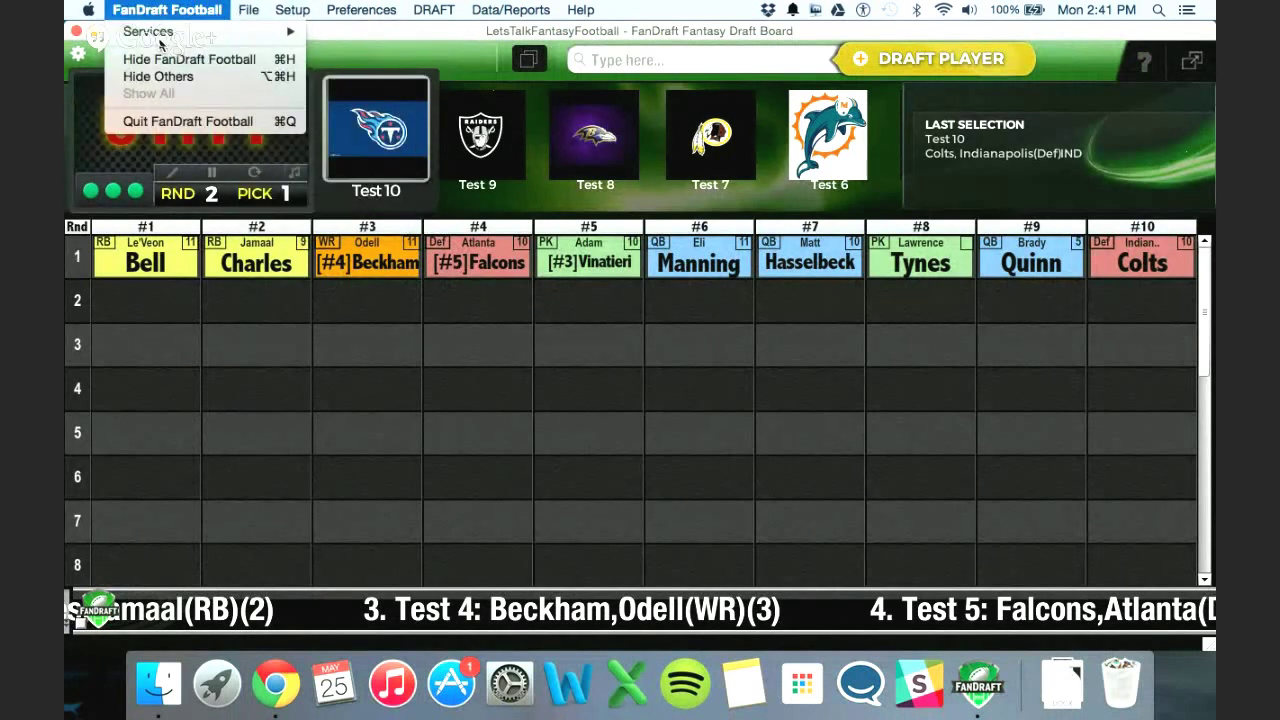
pyautogui.press('Down')
pyautogui.press('Right')
pyautogui.press('Escape')
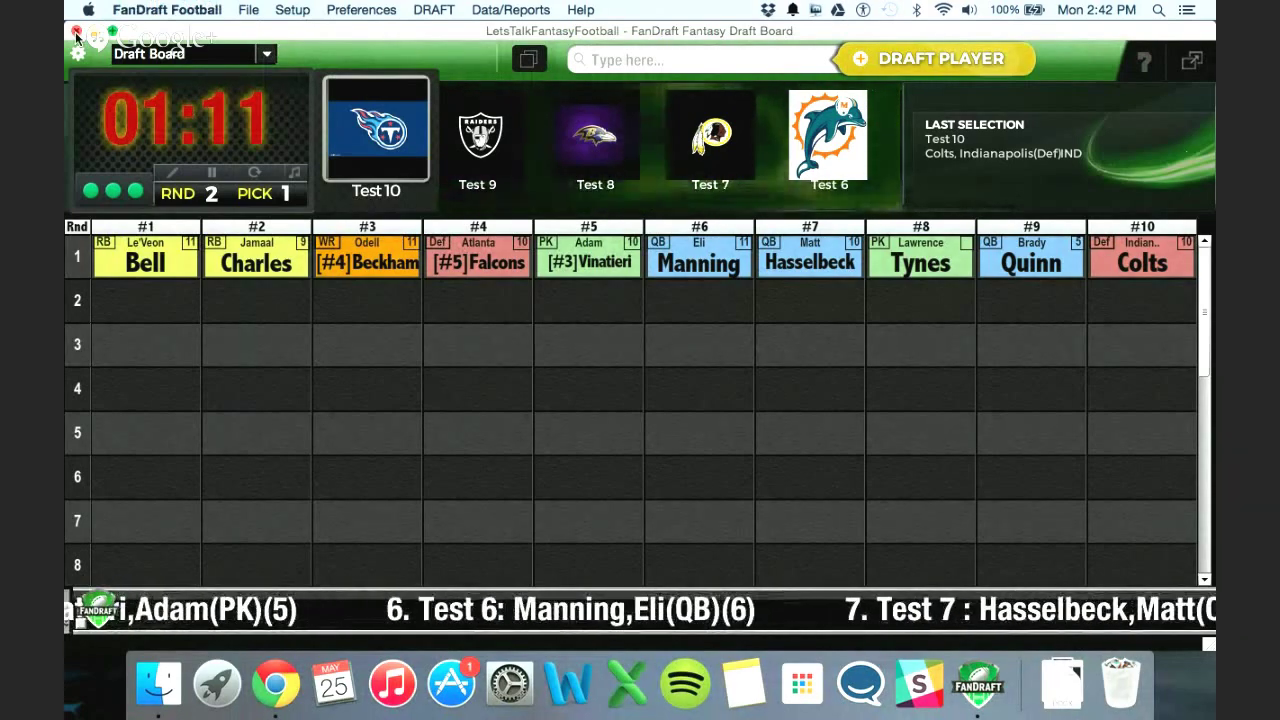
# Step: Quit FanDraft Football, switch to the Chrome window with the fandraft.com site and look over its home page
pyautogui.press('super+q')
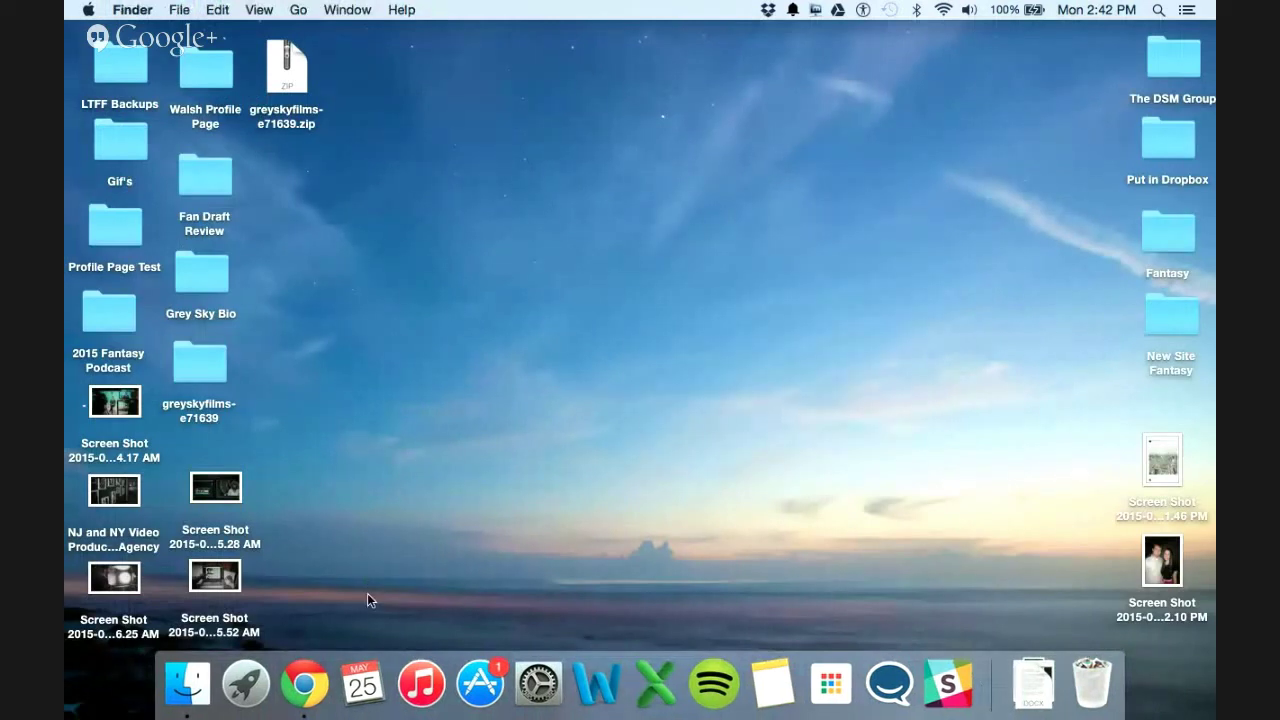
pyautogui.rightClick(310, 701)
pyautogui.click(506, 445)
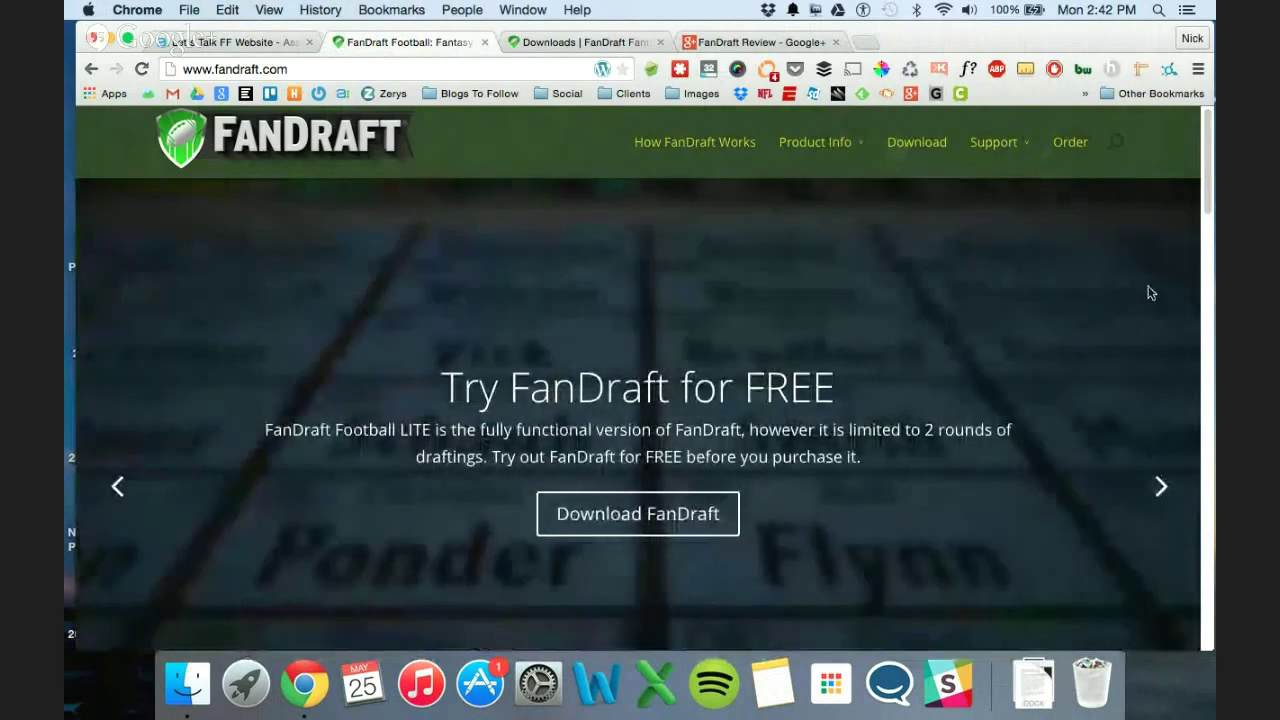
pyautogui.scroll(-4, 1076, 263)
pyautogui.scroll(-3, 1074, 263)
pyautogui.scroll(6, 1052, 281)
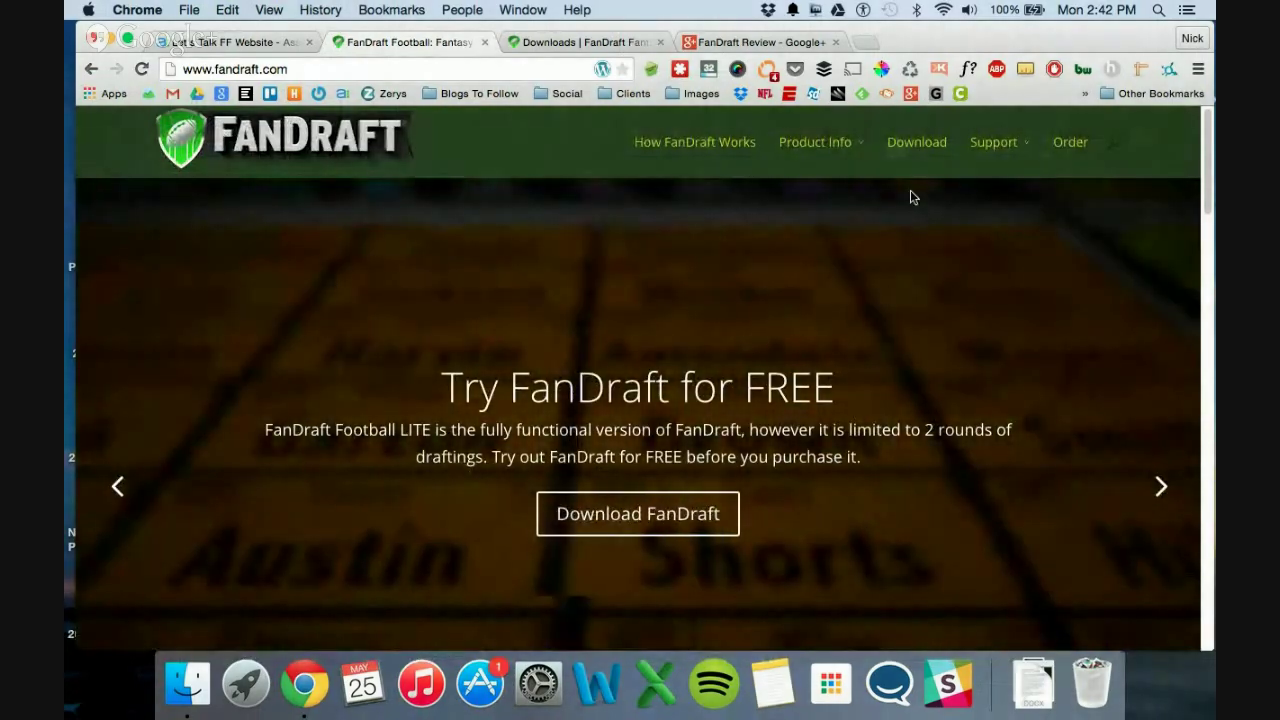
# Step: Review the FanDraft Football LITE downloads for Mac and PC and the help manual section on the Downloads page
pyautogui.click(568, 42)
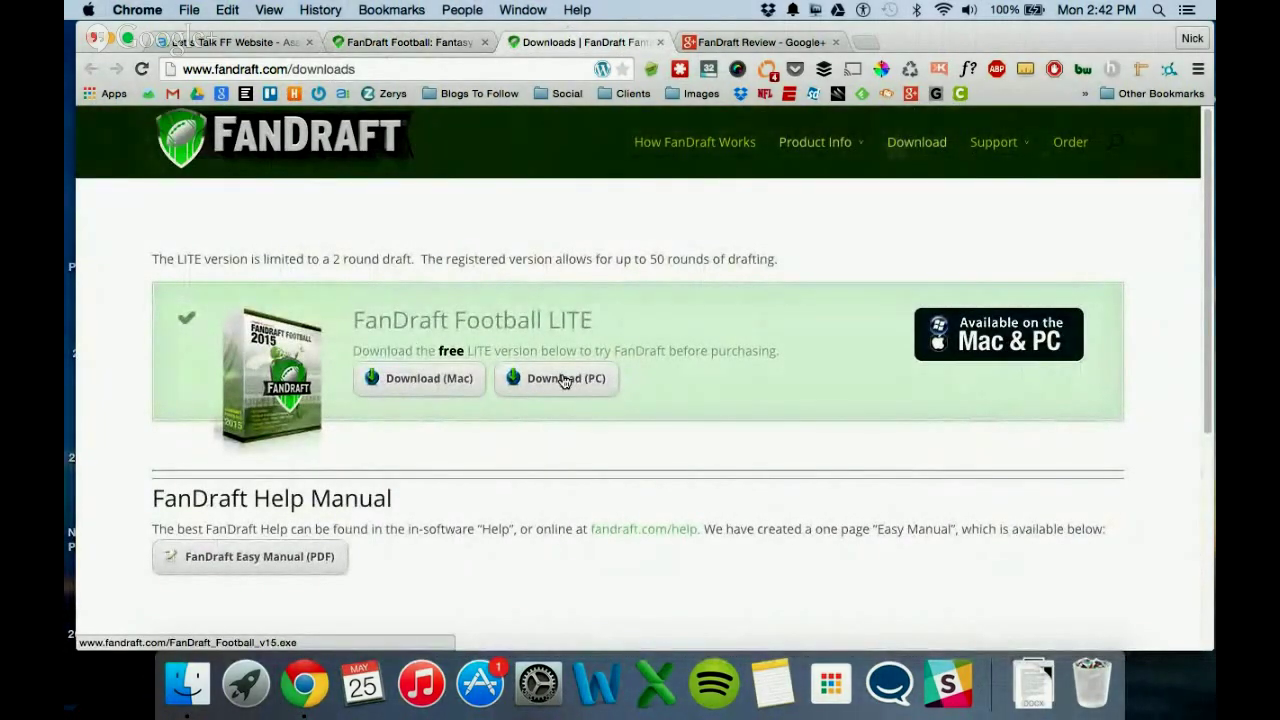
pyautogui.scroll(-5, 960, 329)
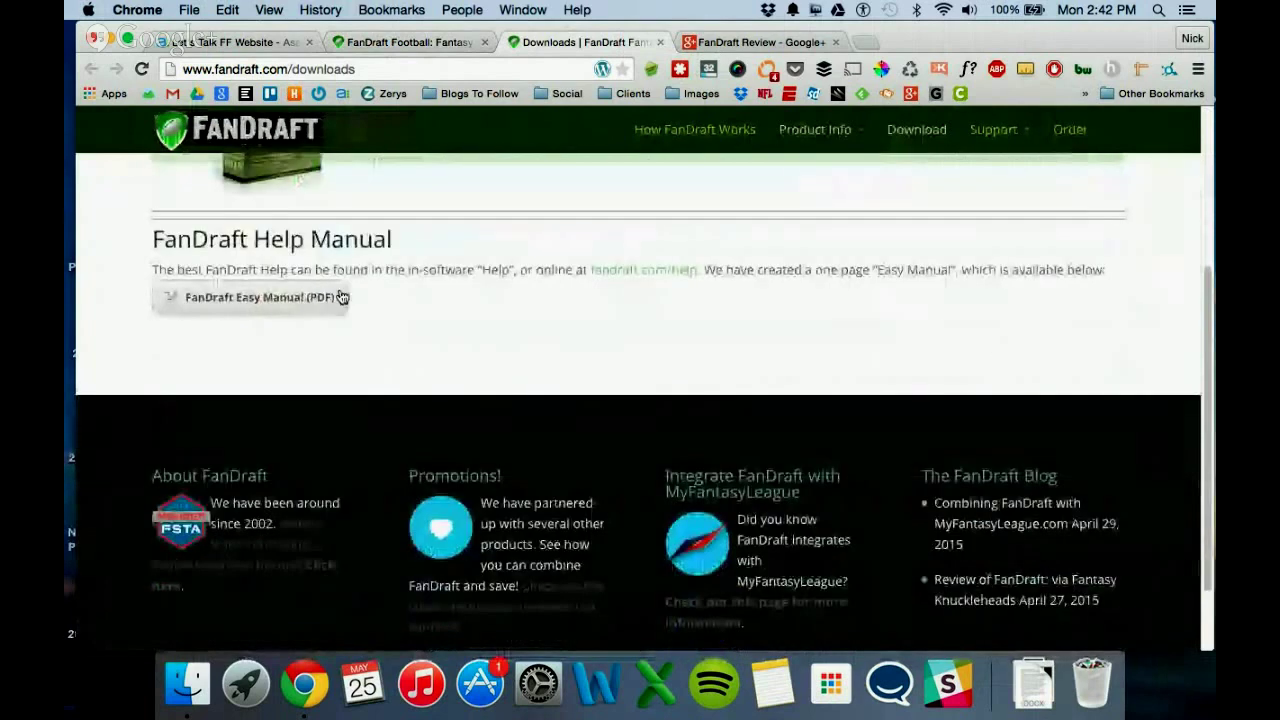
pyautogui.scroll(-2, 580, 306)
pyautogui.scroll(6, 580, 306)
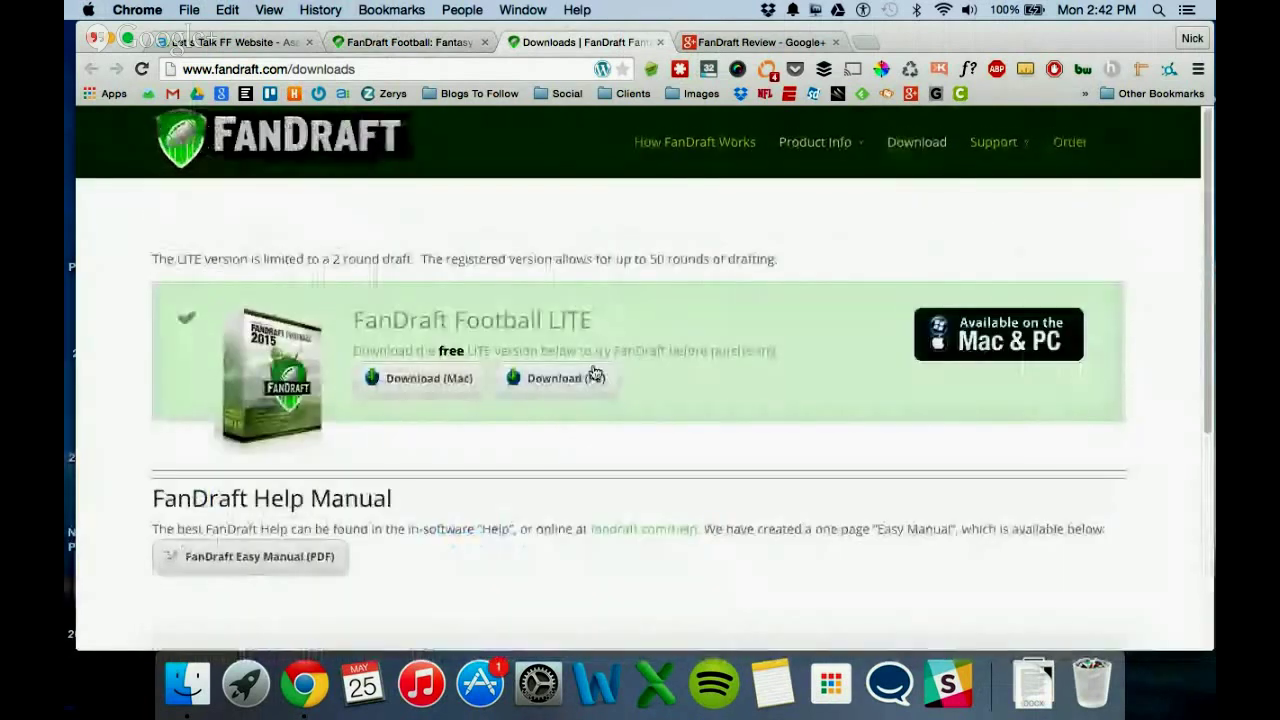
# Step: Open the site's Order page and examine the prices of FanDraft Football 2015, the Discounted Update and the FanDraft WEB Add-on
pyautogui.click(1072, 145)
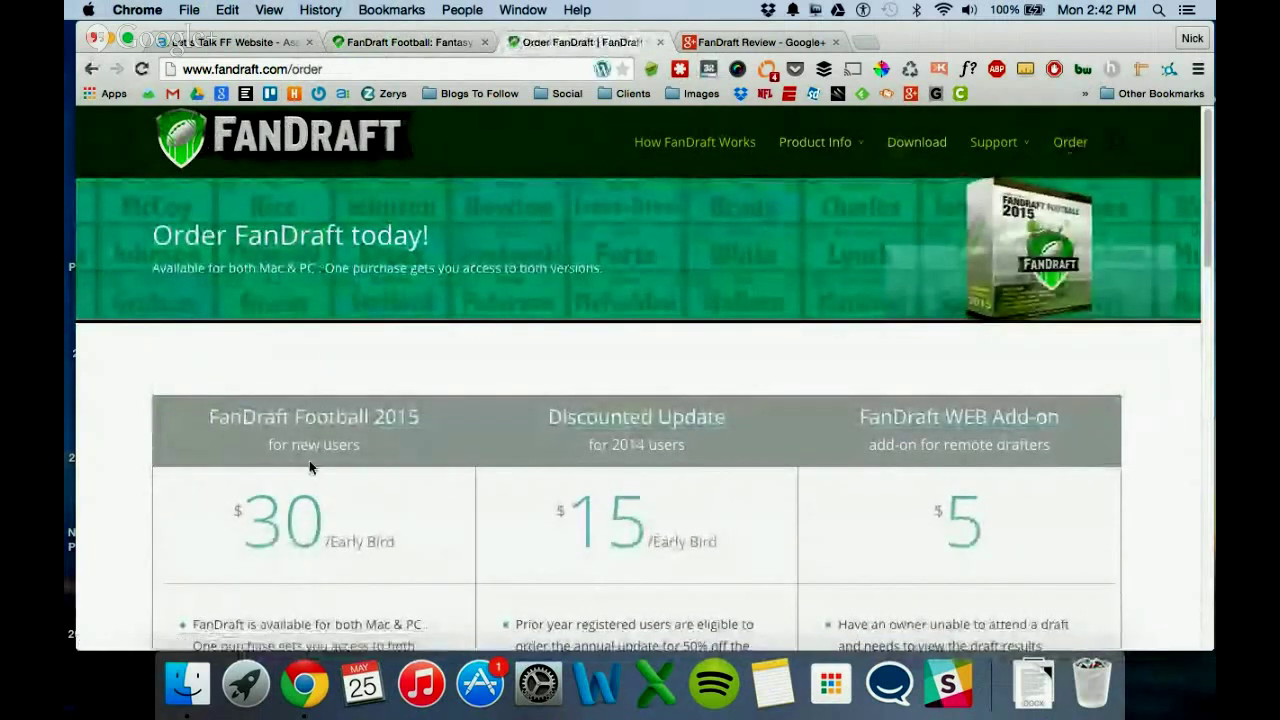
pyautogui.scroll(-3, 1140, 380)
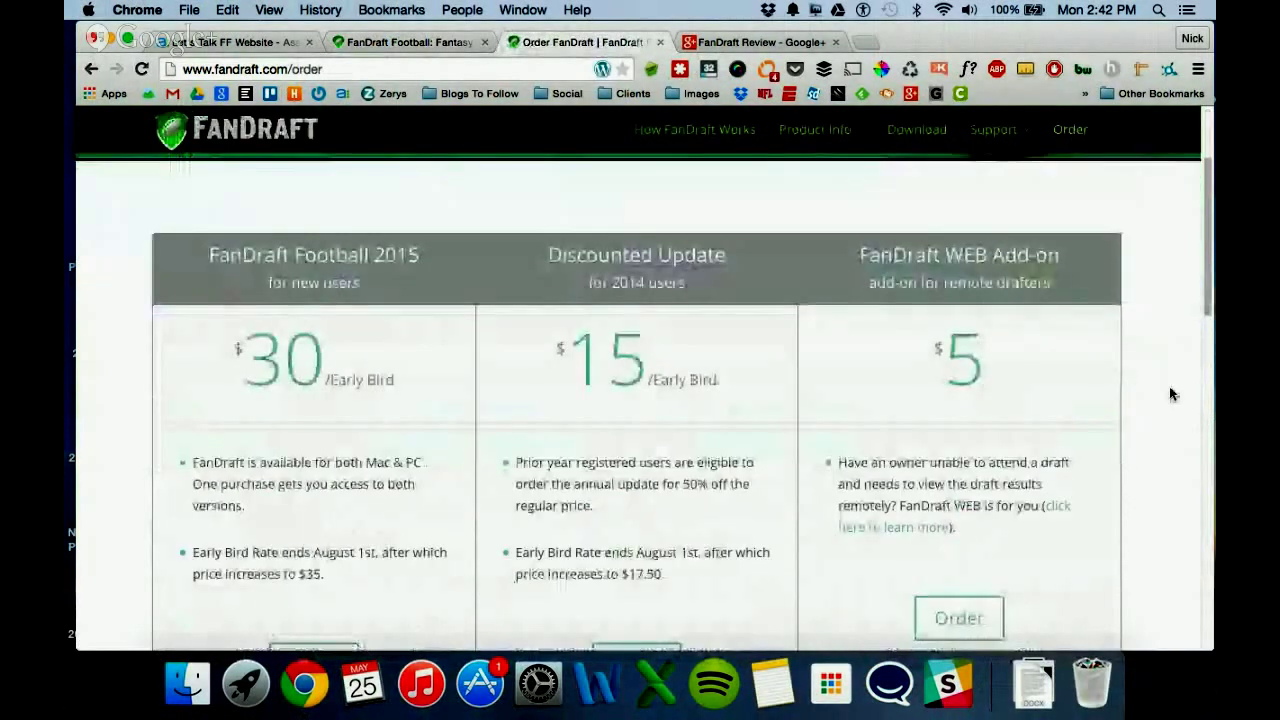
pyautogui.tripleClick(366, 394)
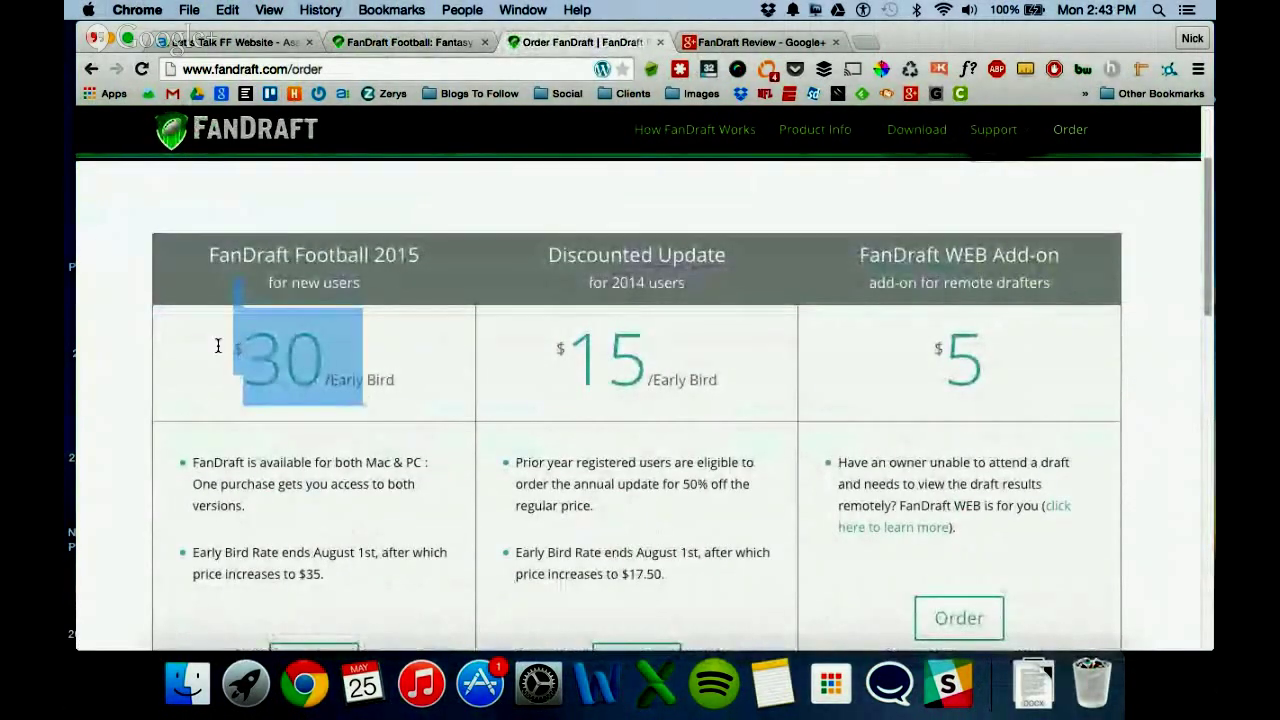
pyautogui.click(372, 395)
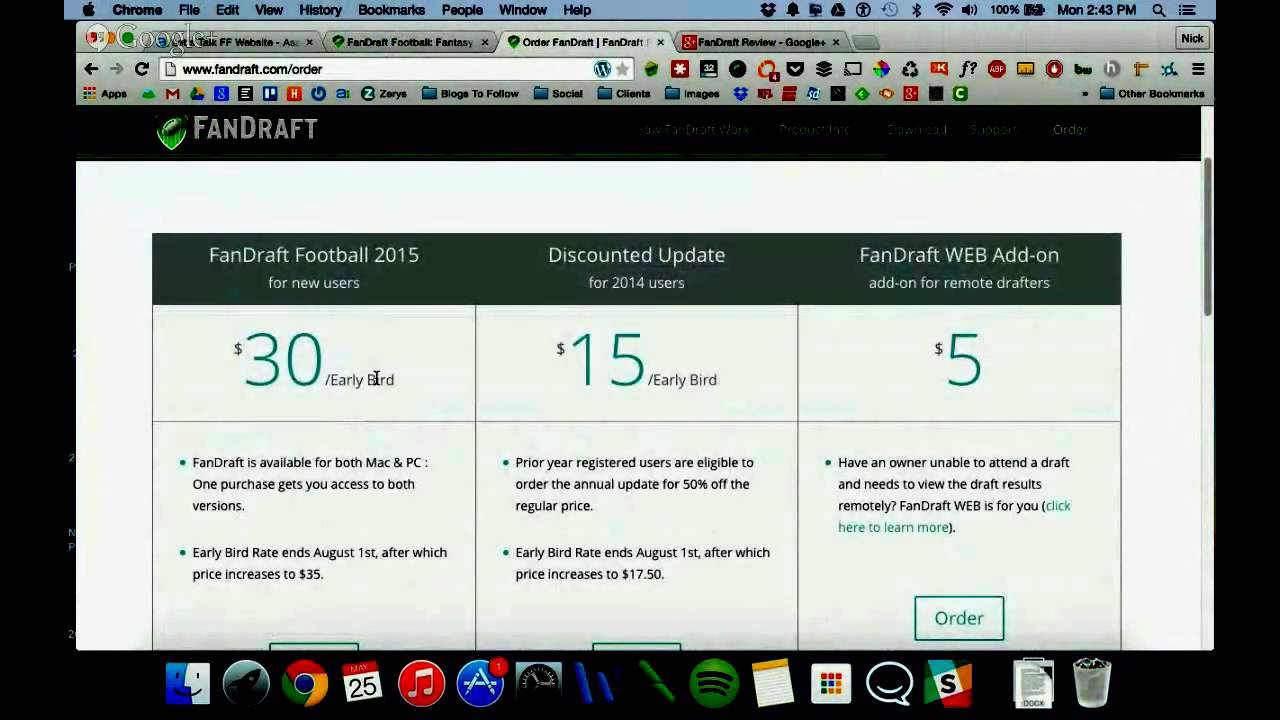
pyautogui.moveTo(707, 380); pyautogui.dragTo(545, 335)
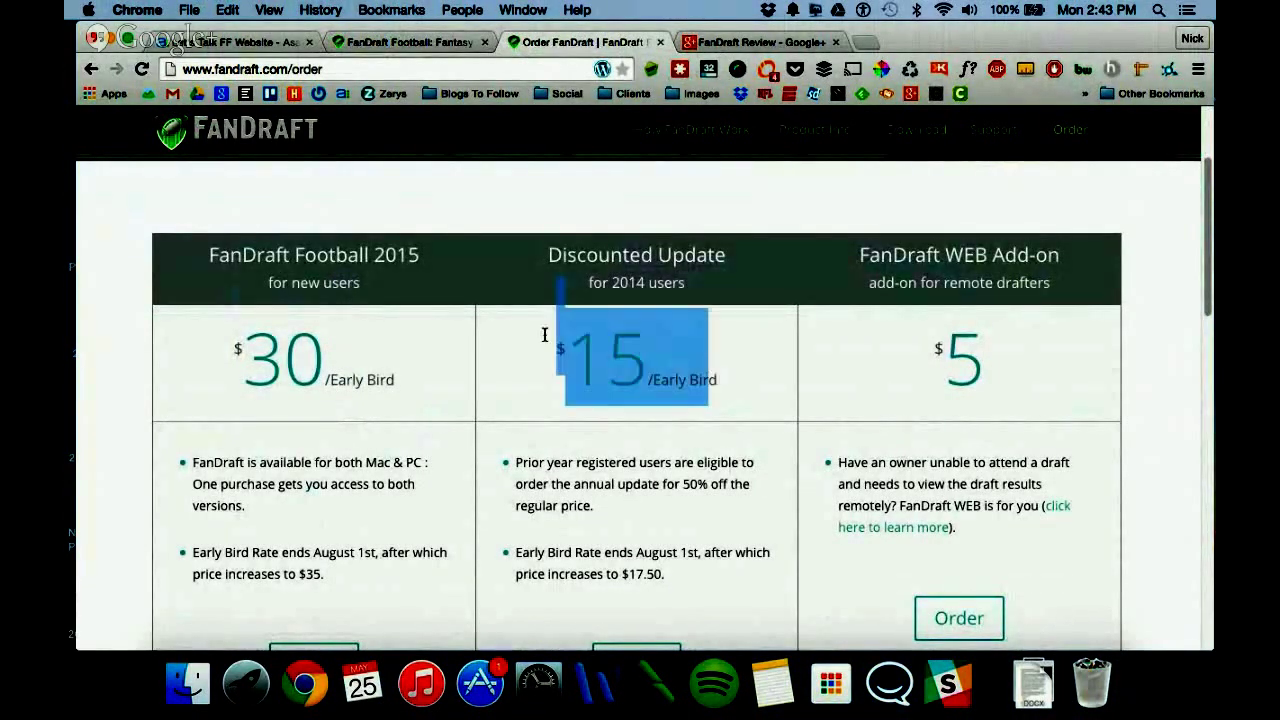
pyautogui.click(700, 408)
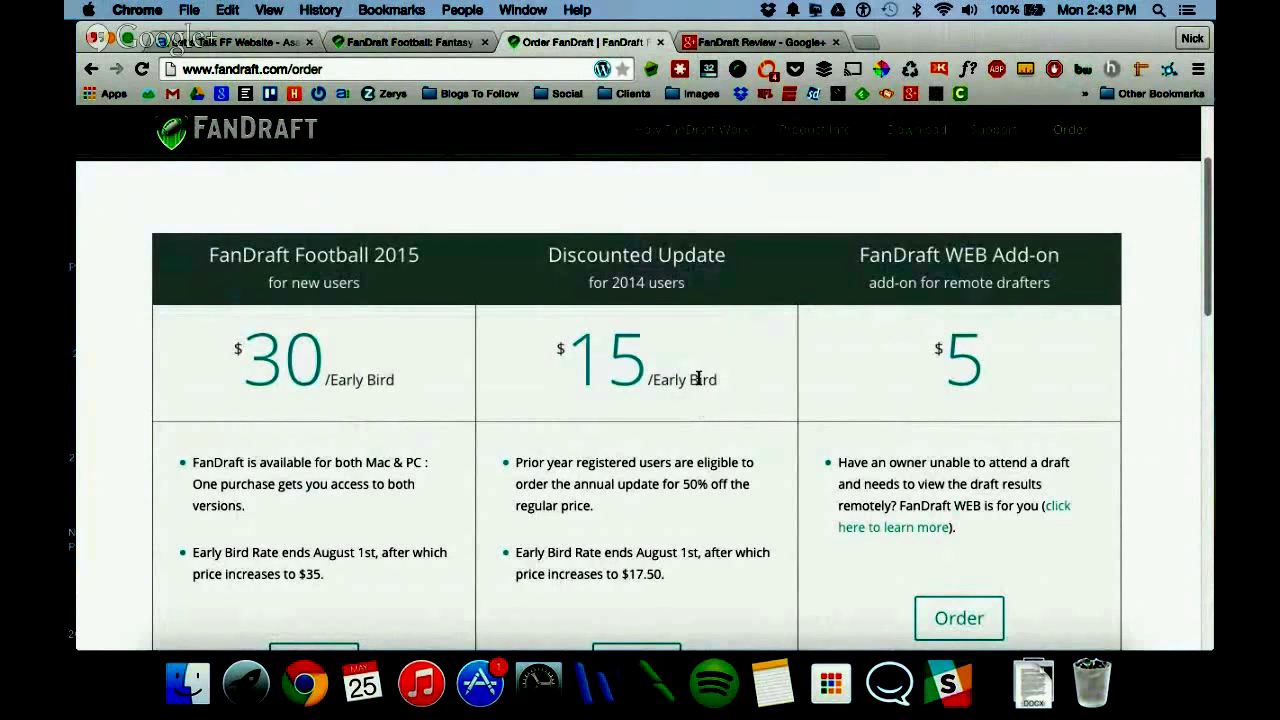
pyautogui.moveTo(1006, 382); pyautogui.dragTo(898, 268)
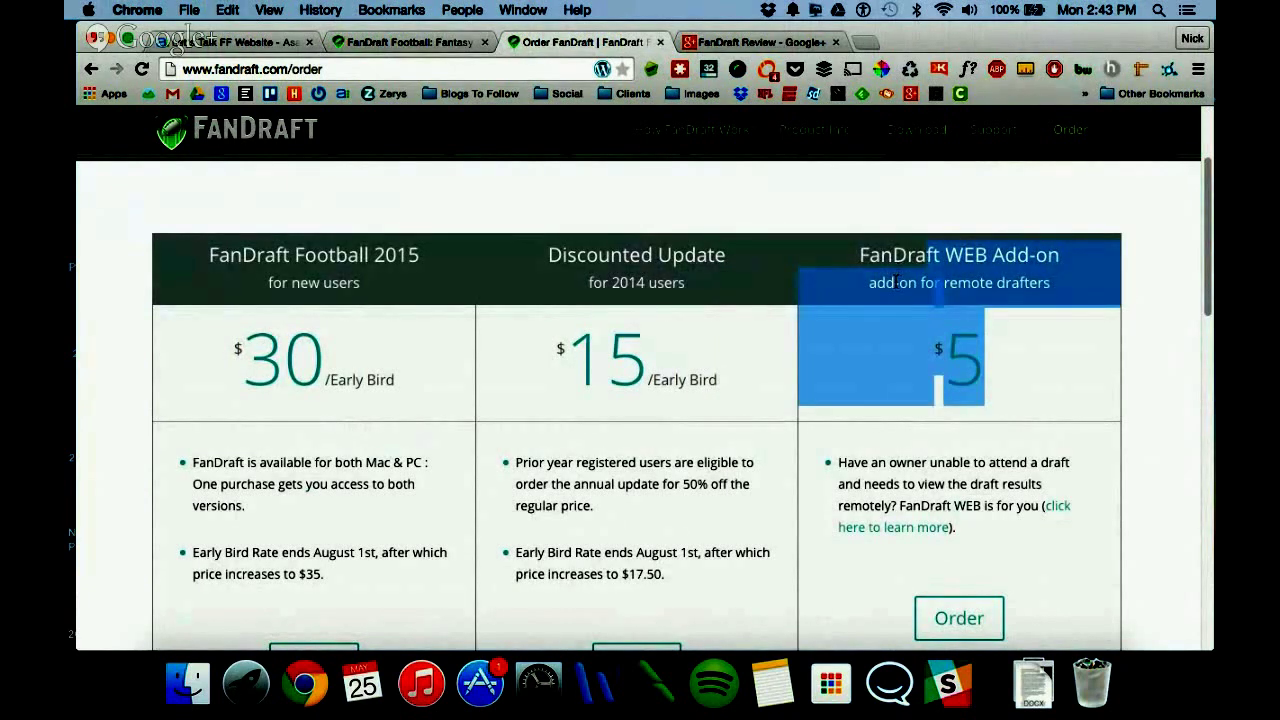
pyautogui.click(1140, 366)
pyautogui.scroll(-1, 1140, 367)
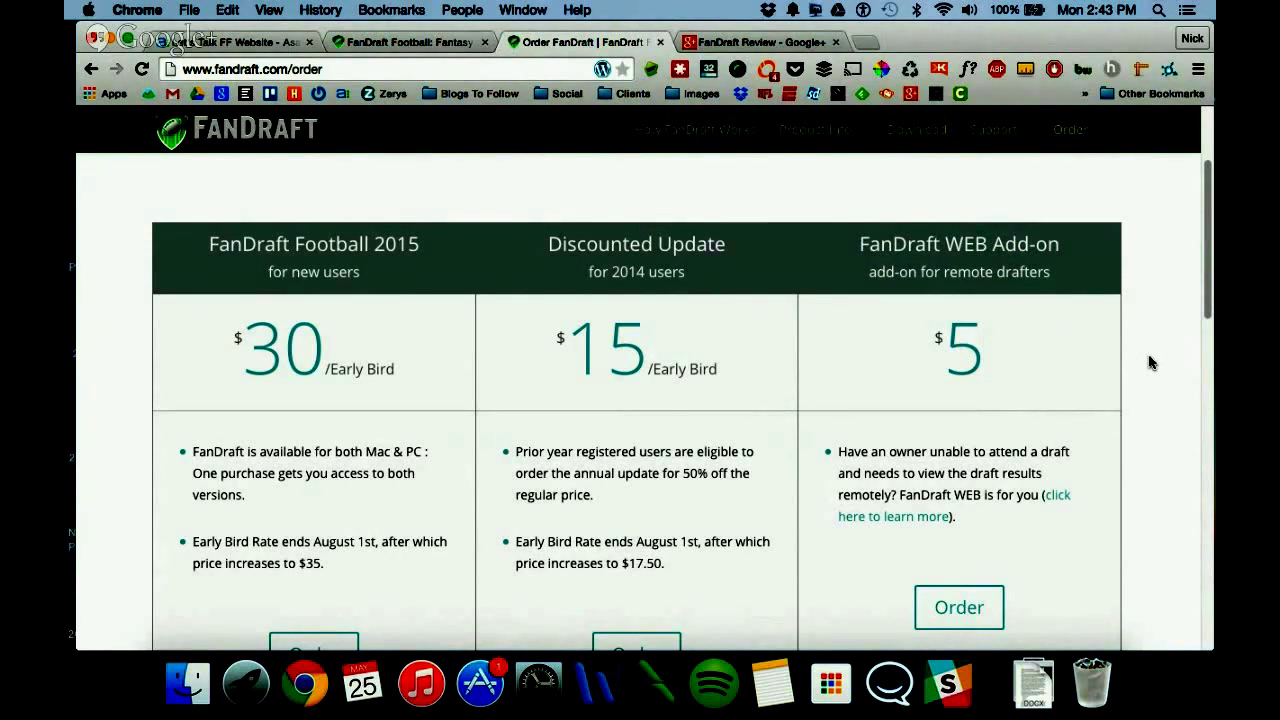
# Step: Examine the Early Bird rate terms and the order options beneath the prices on the Order page
pyautogui.click(350, 523)
pyautogui.moveTo(270, 552); pyautogui.dragTo(243, 320)
pyautogui.click(688, 533)
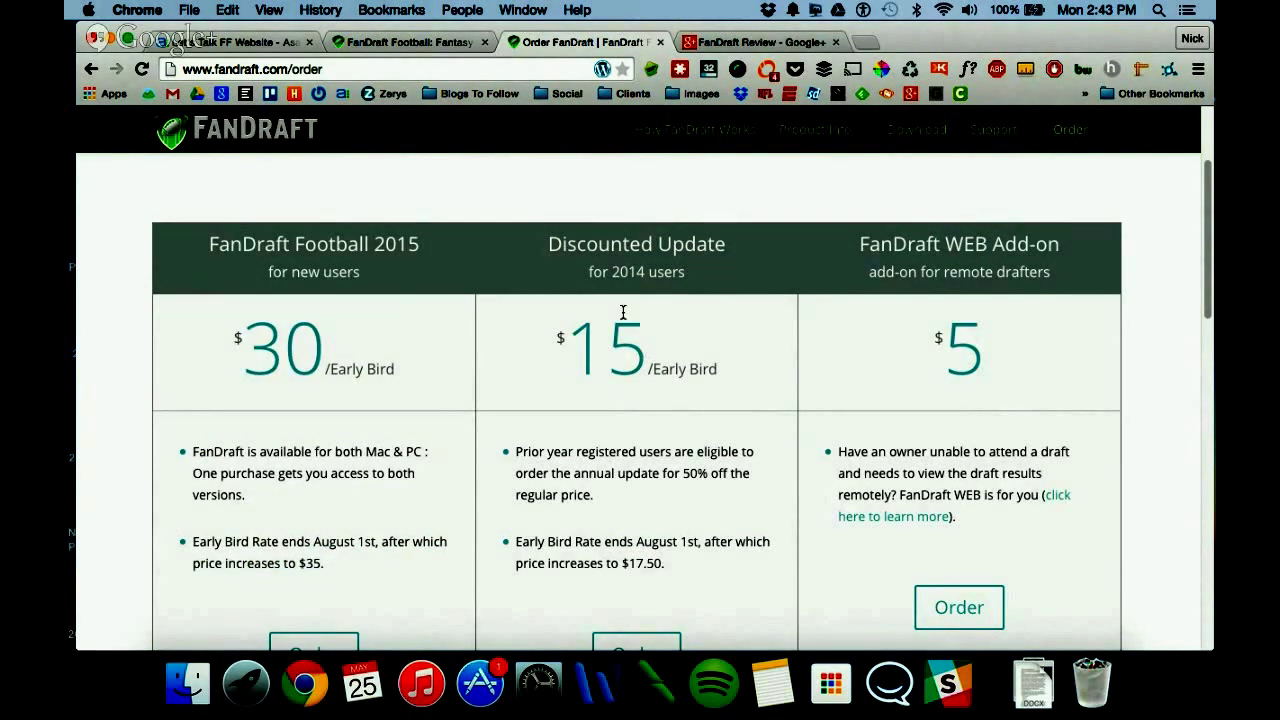
pyautogui.scroll(-3, 617, 362)
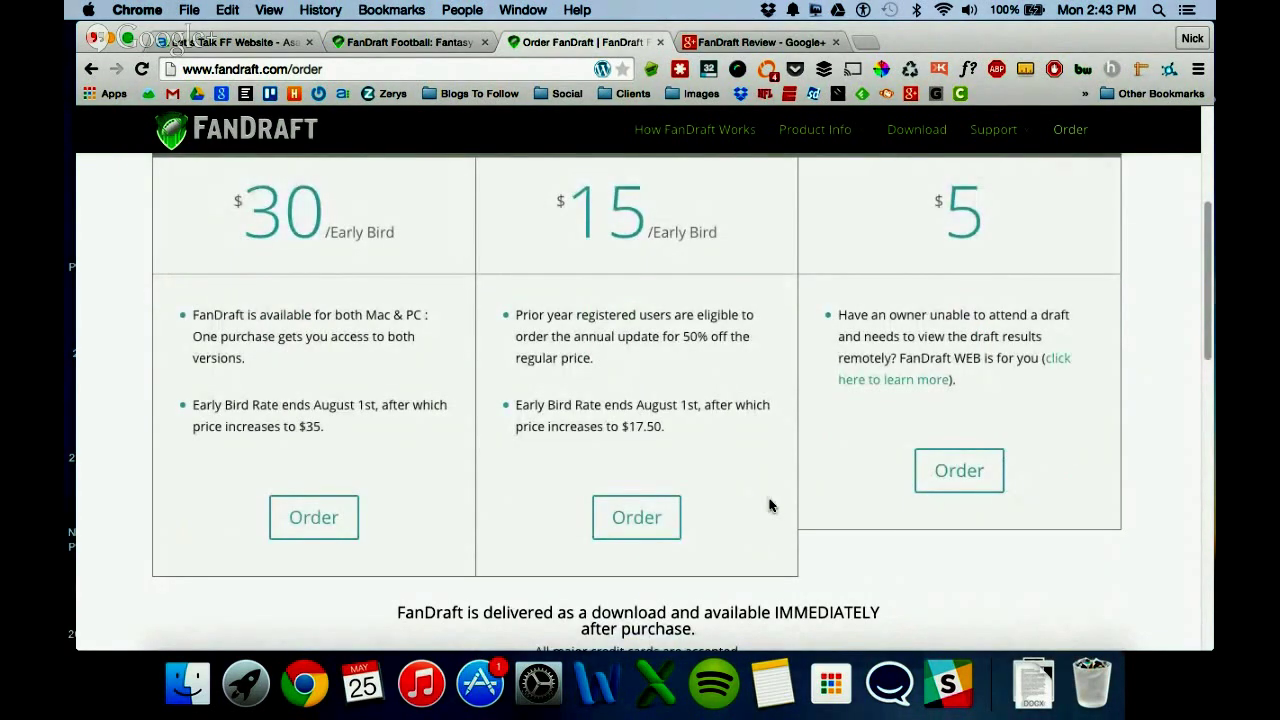
pyautogui.scroll(3, 585, 443)
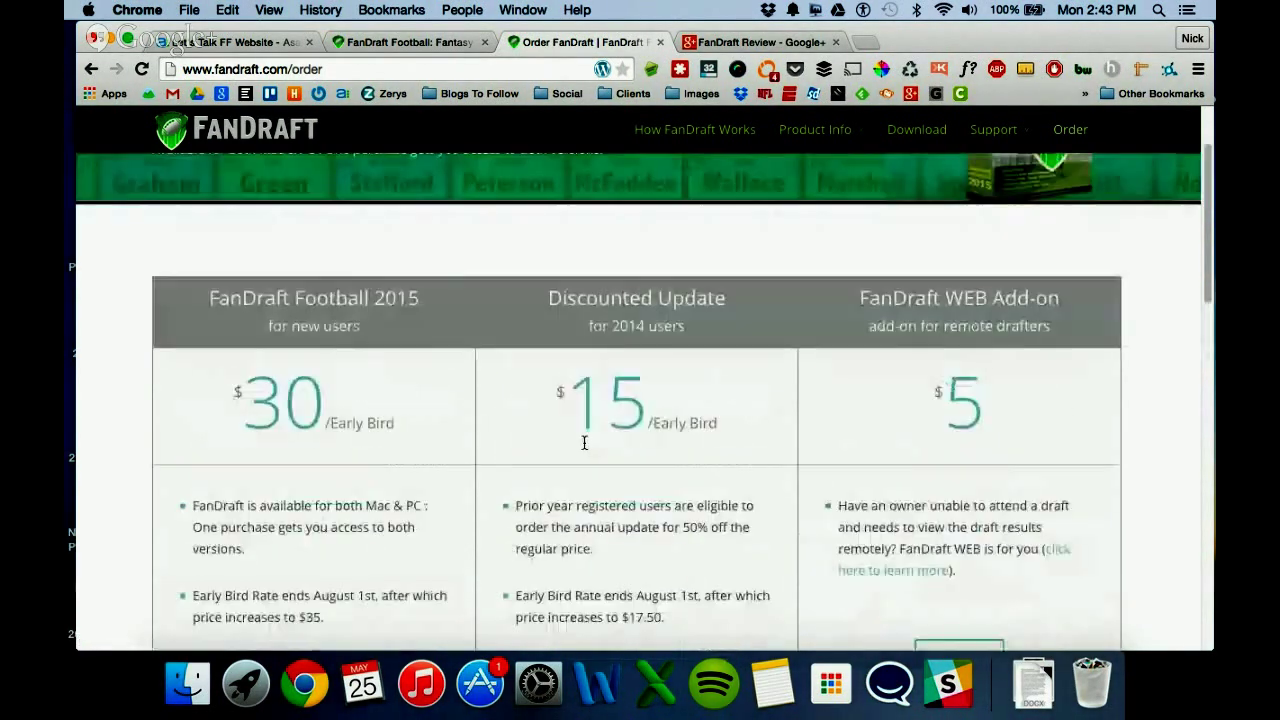
pyautogui.scroll(2, 584, 443)
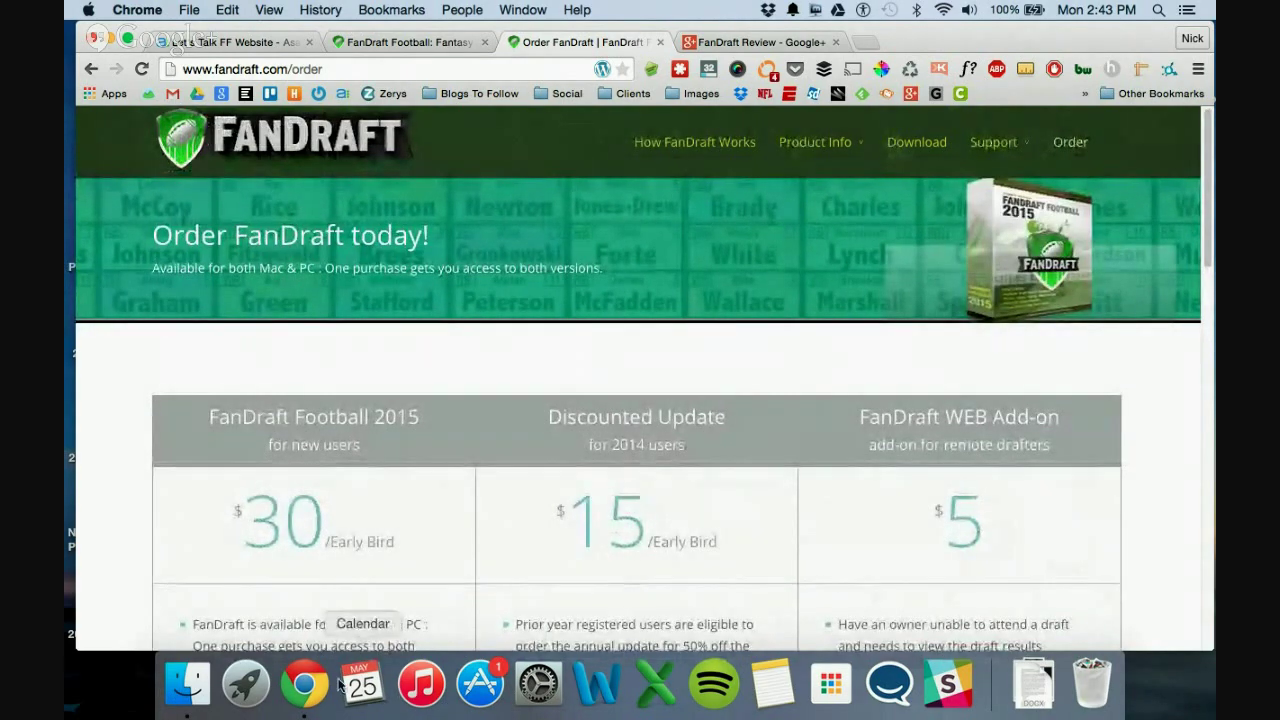
# Step: Switch to the Google+ Hangouts window in Chrome
pyautogui.rightClick(305, 684)
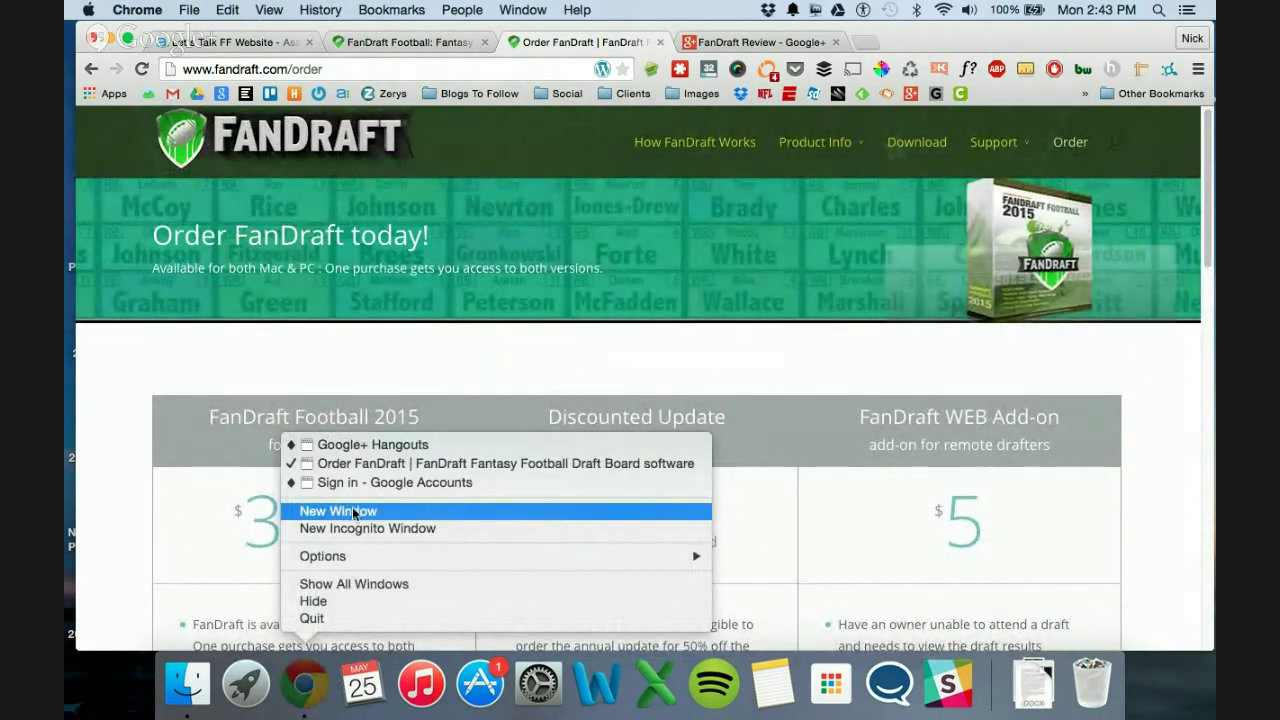
pyautogui.click(368, 443)
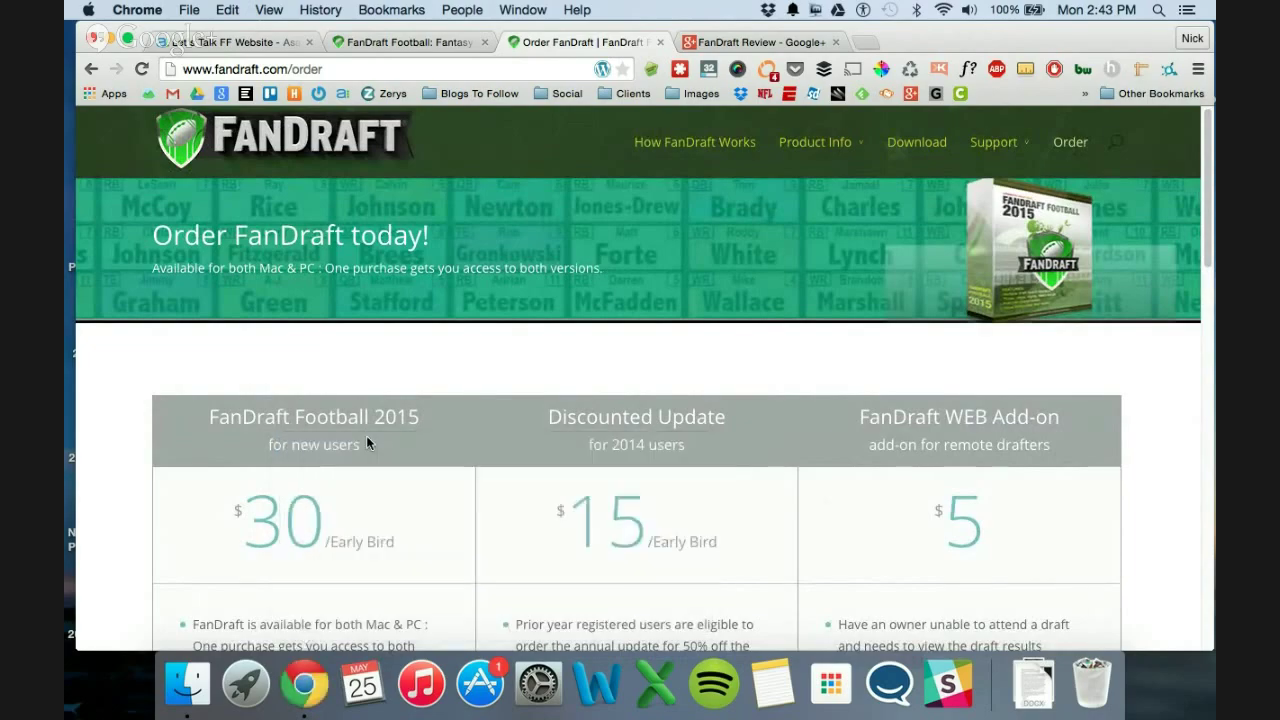